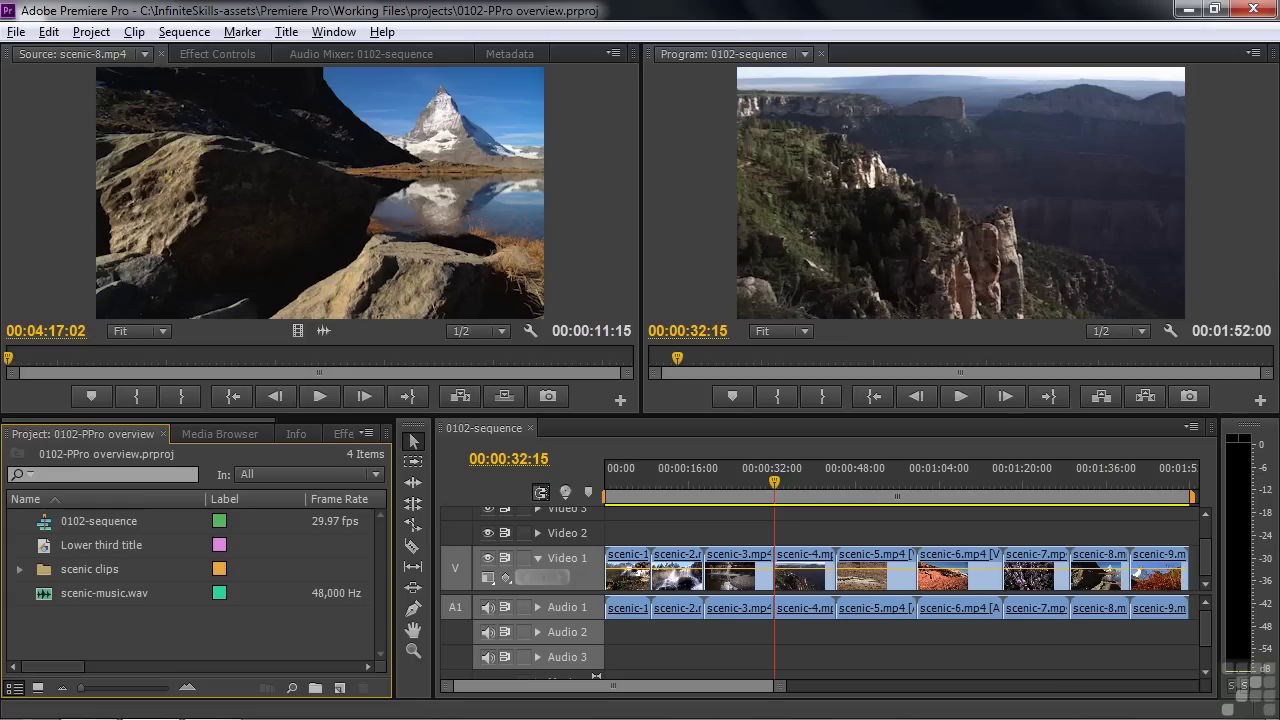
Review the available presets for a new sequence without creating one
left_click(17, 32)
mouse_move(40, 56)
left_click(358, 78)
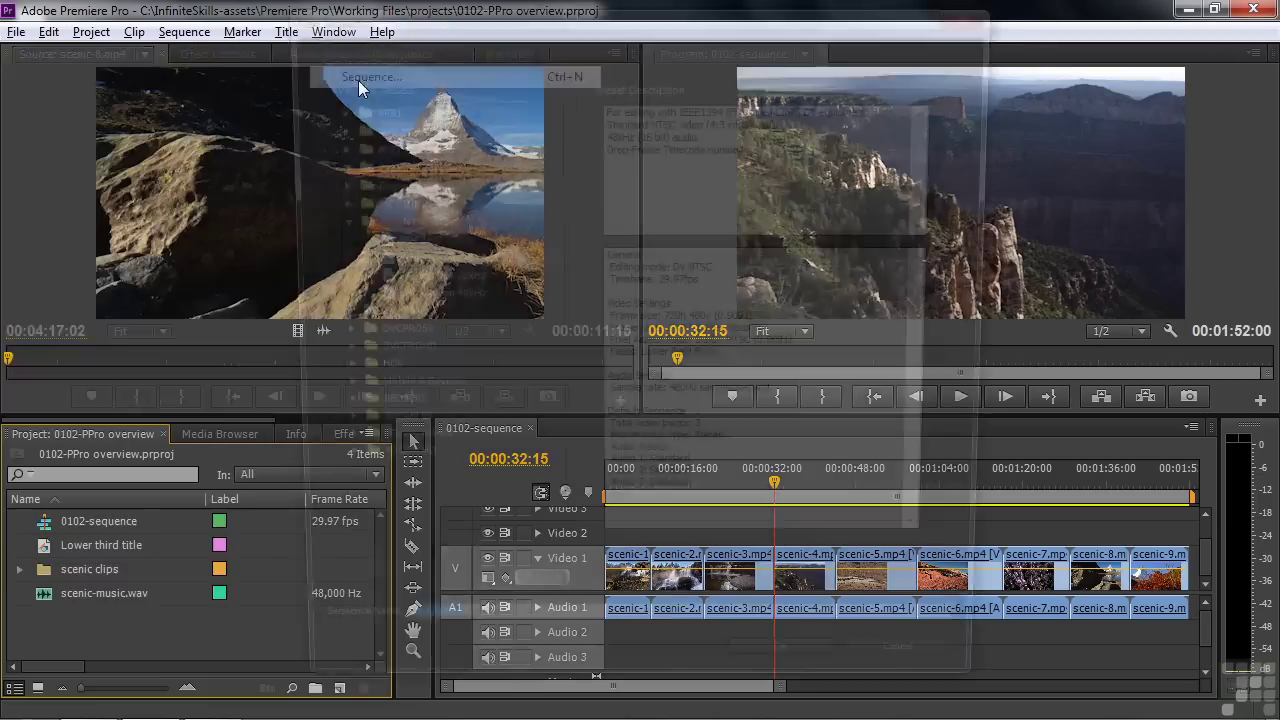
left_click(327, 221)
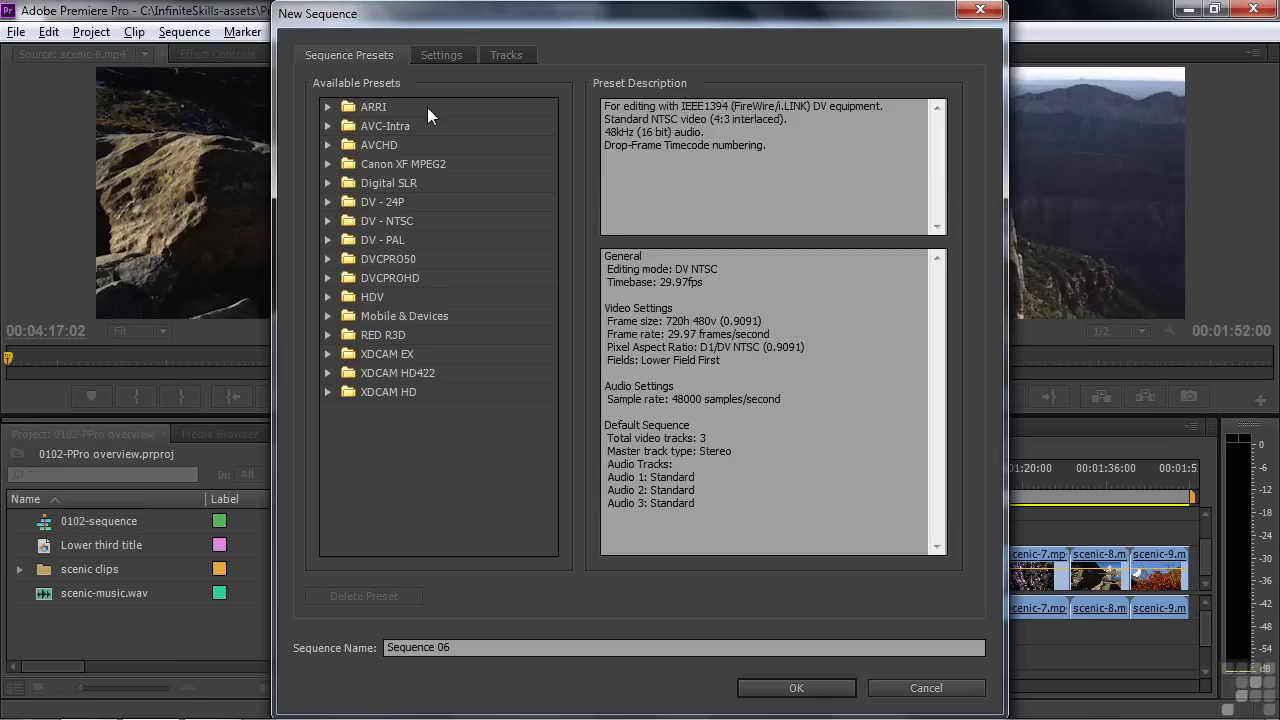
left_click(920, 687)
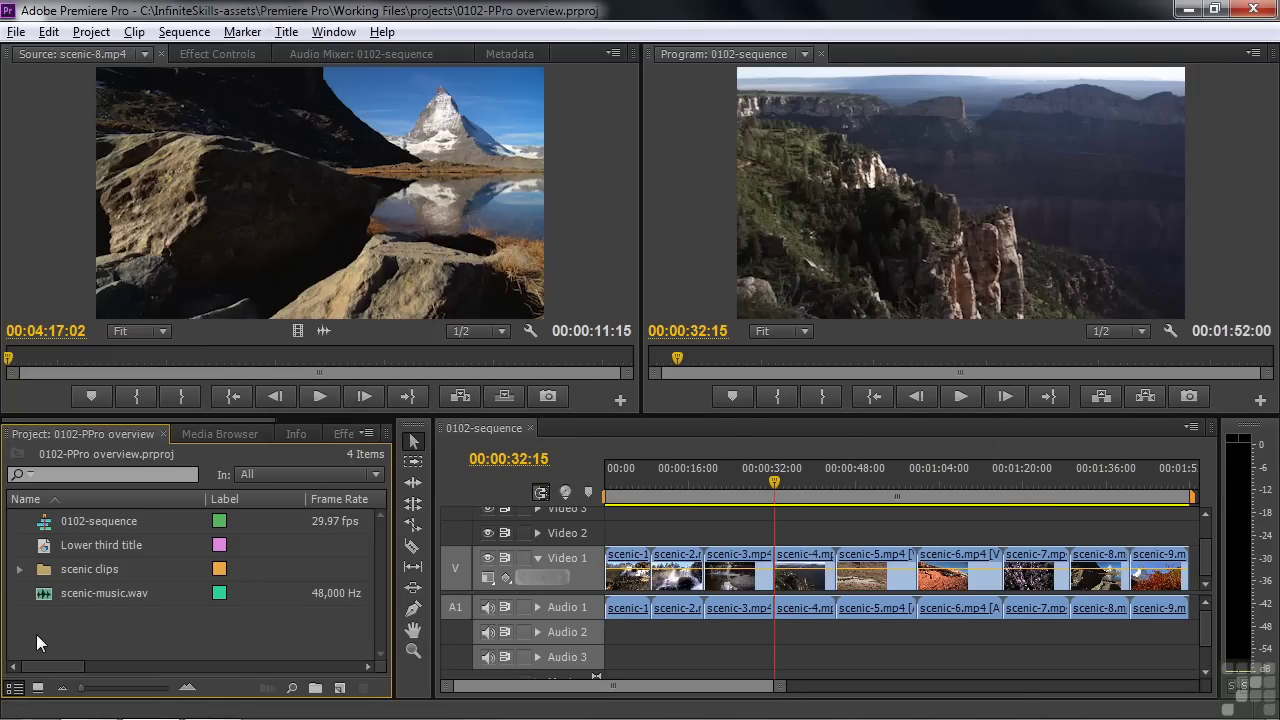
Look through the Digital Juice stock footage folder in the import window without importing anything
double_click(36, 634)
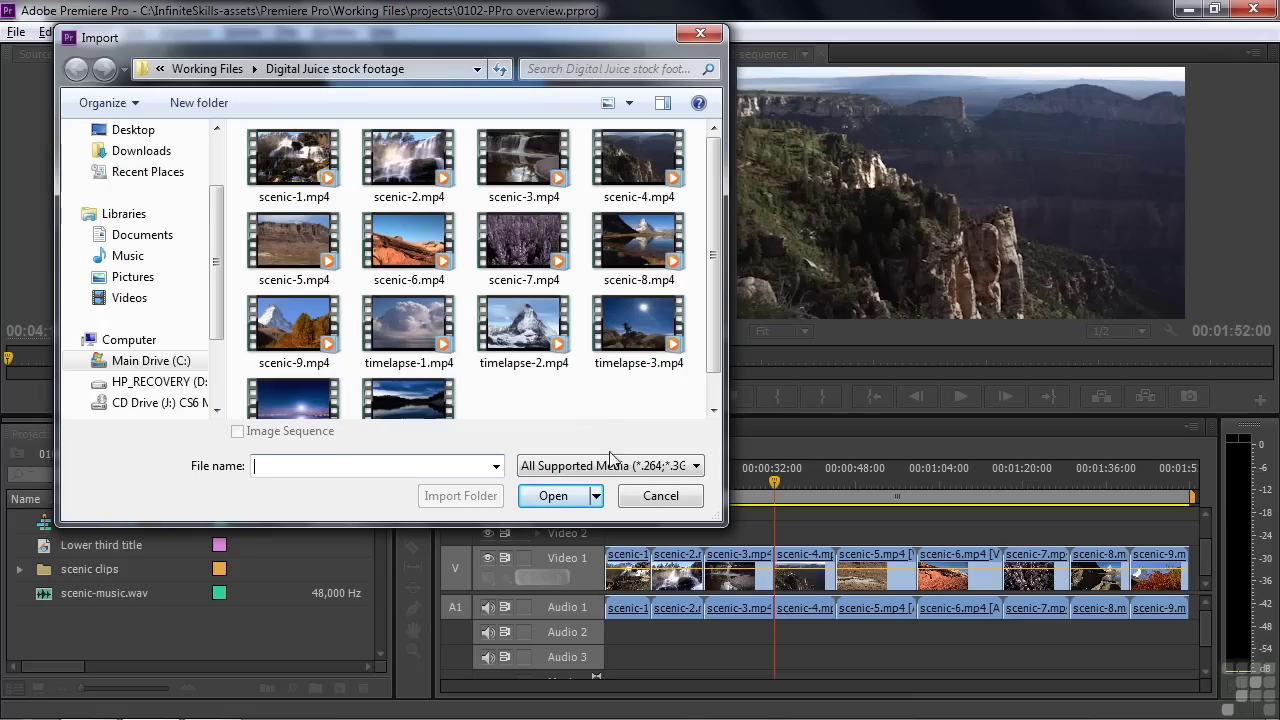
left_click(664, 498)
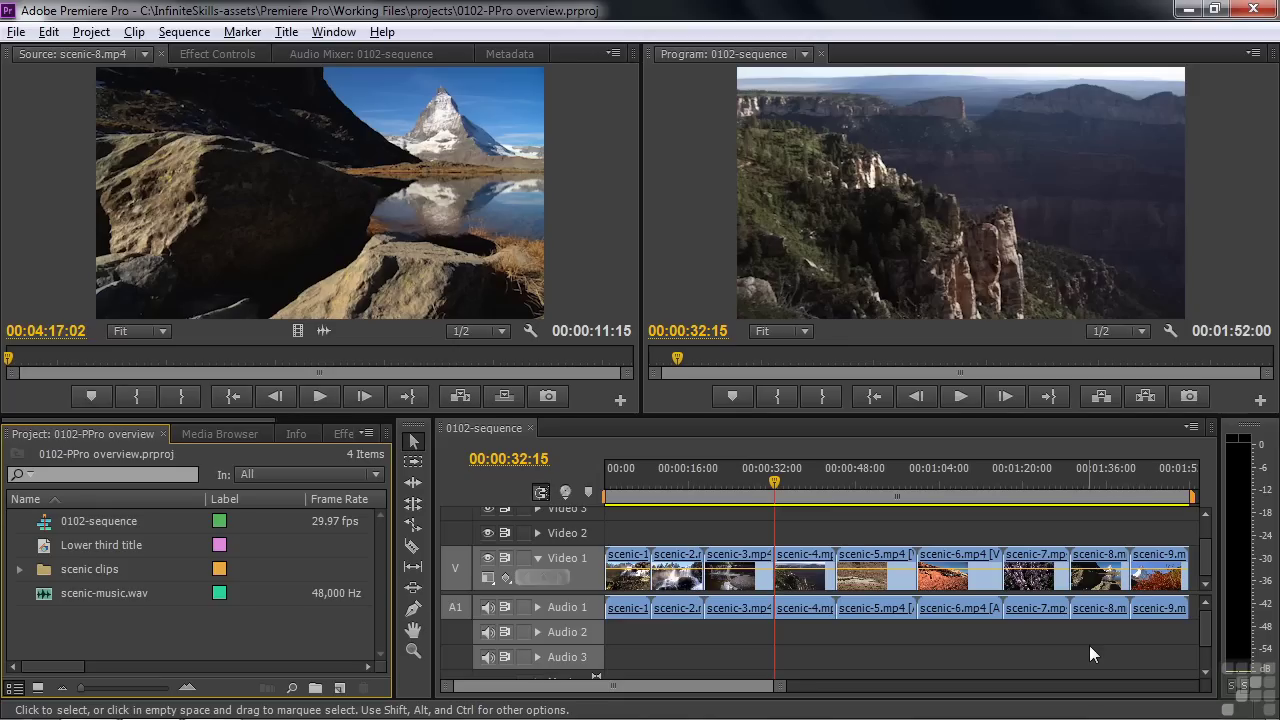
Try to shorten the end of the scenic-3.mp4 clip with a regular trim, and undo it
left_click_drag(773, 482, 782, 490)
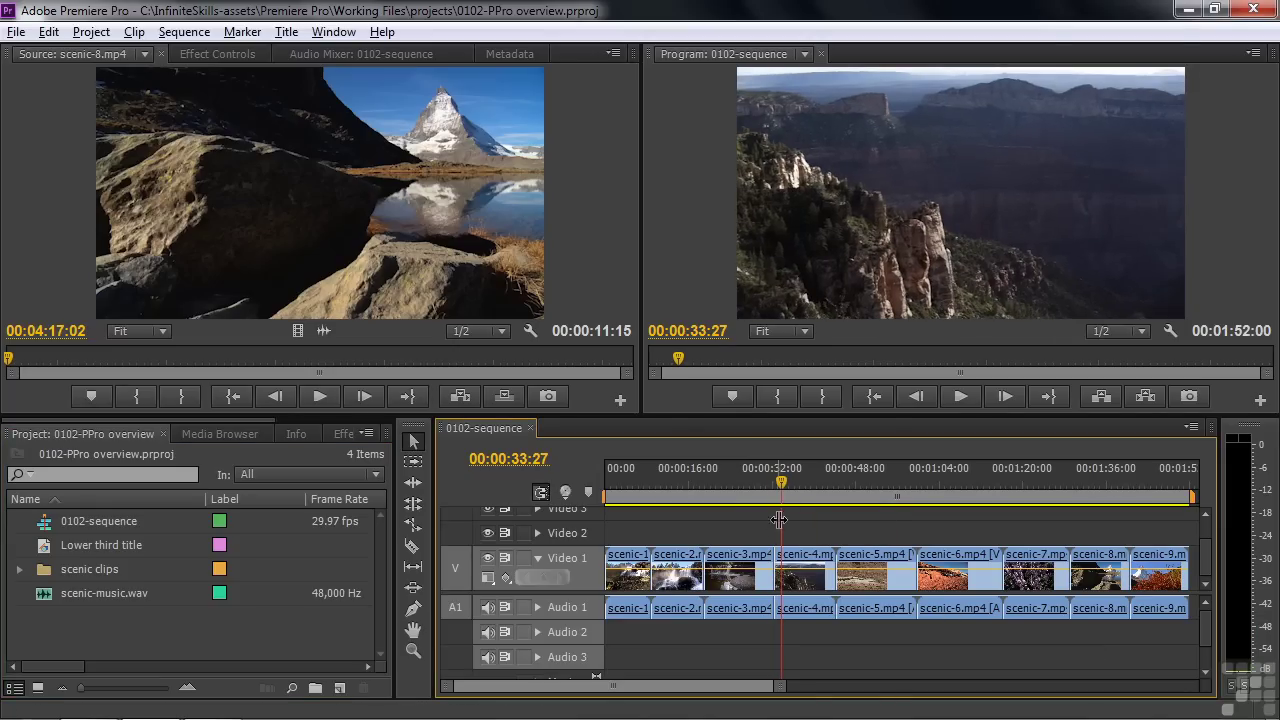
left_click_drag(766, 554, 748, 554)
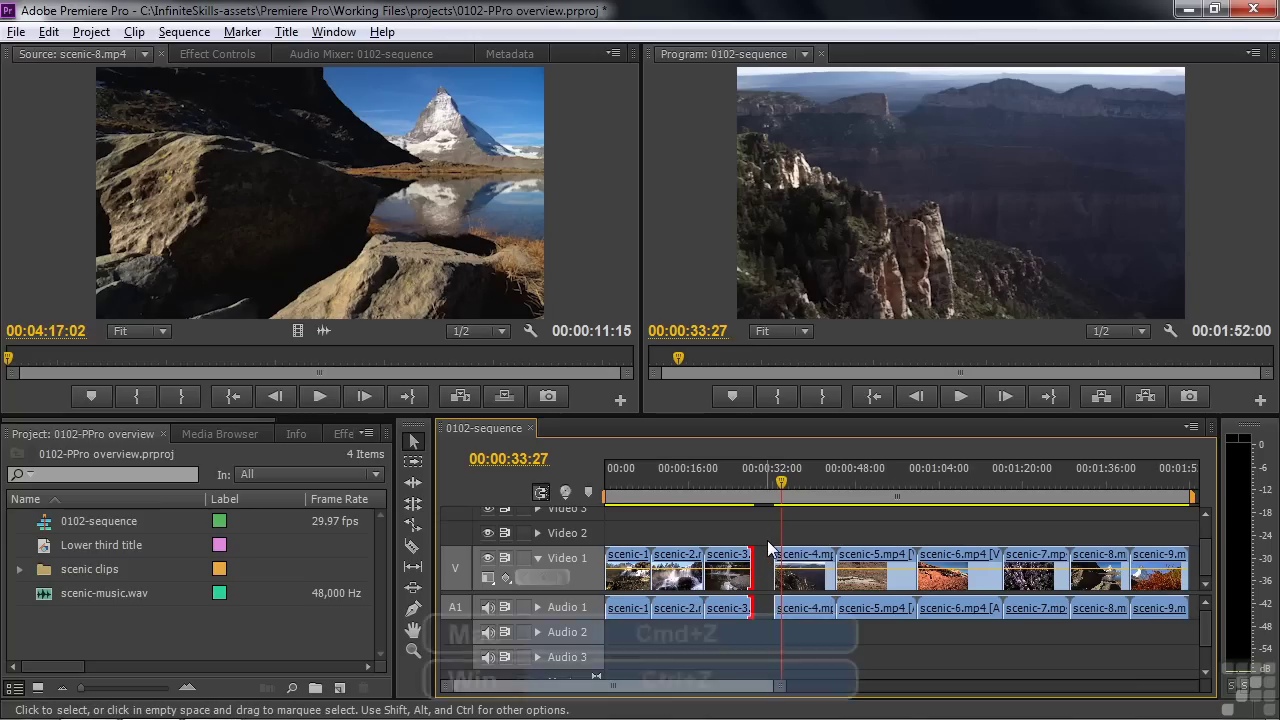
key("ctrl+z")
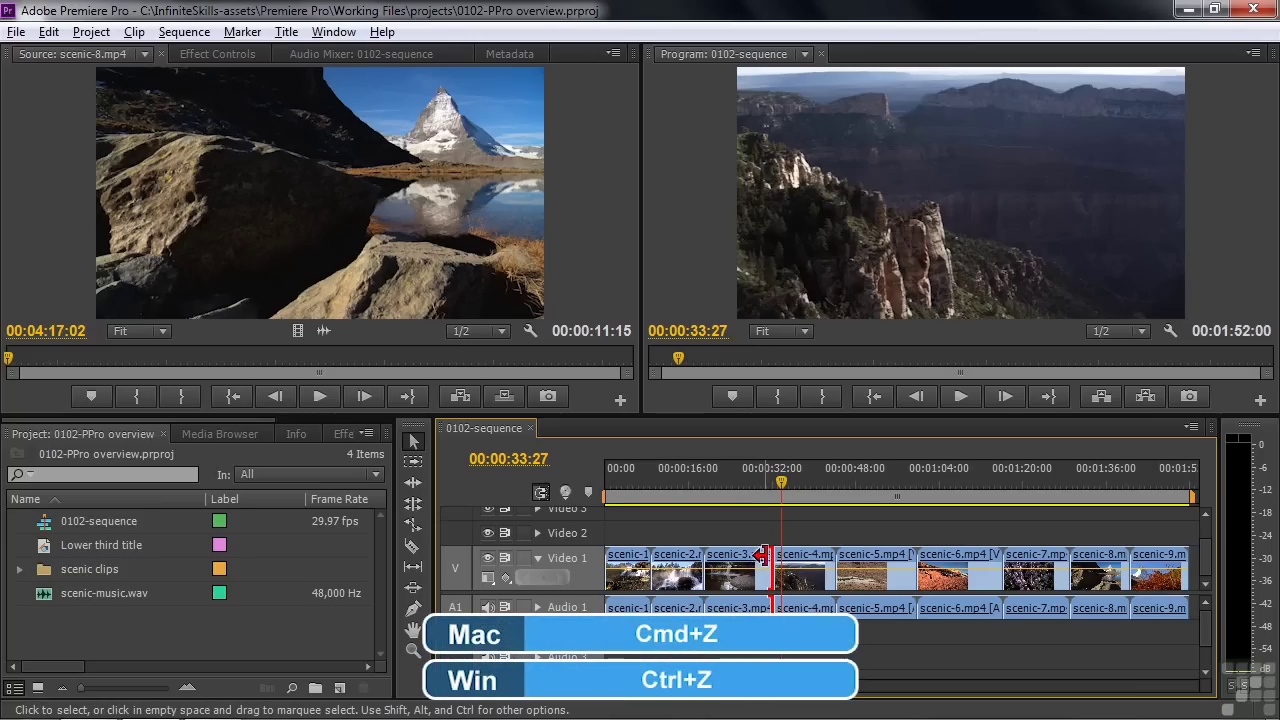
key("ctrl+shift+z")
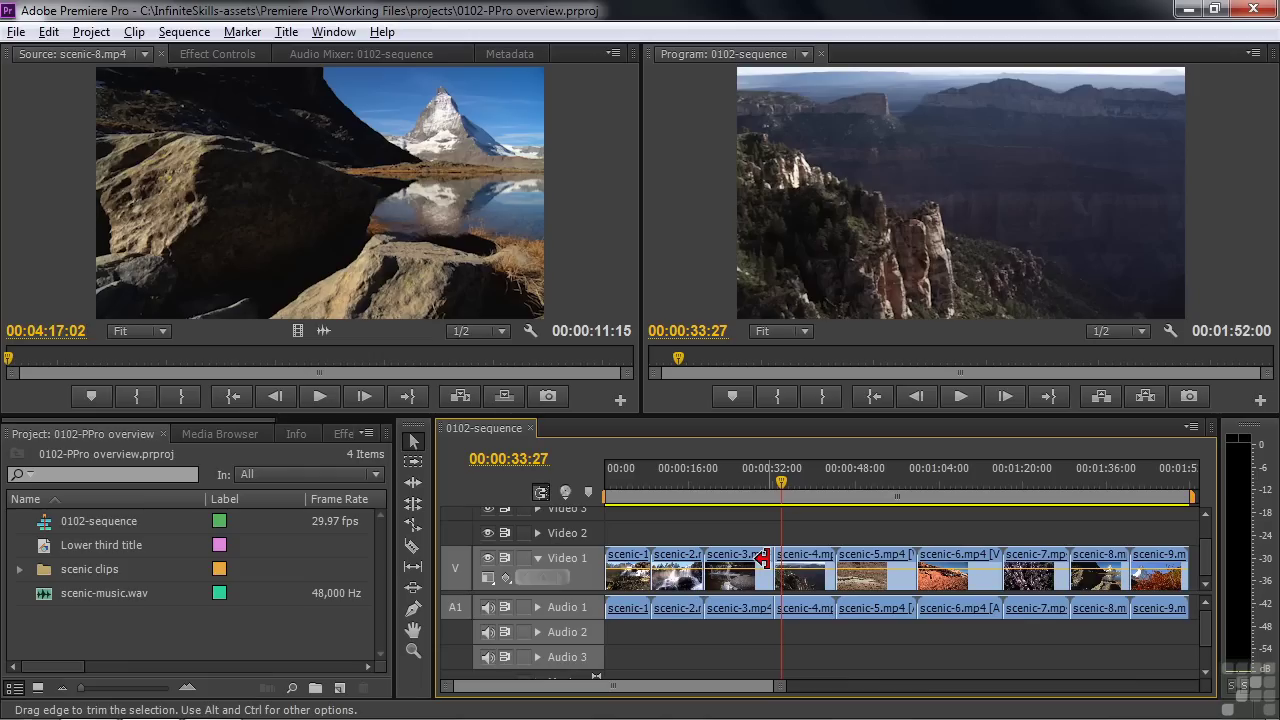
Ripple-trim about 4 seconds off the end of scenic-3.mp4 and about 4 seconds off the start of scenic-4.mp4
mouse_move(763, 558)
left_mouse_down()
mouse_move(767, 576)
mouse_move(764, 552)
mouse_move(748, 556)
left_mouse_up()
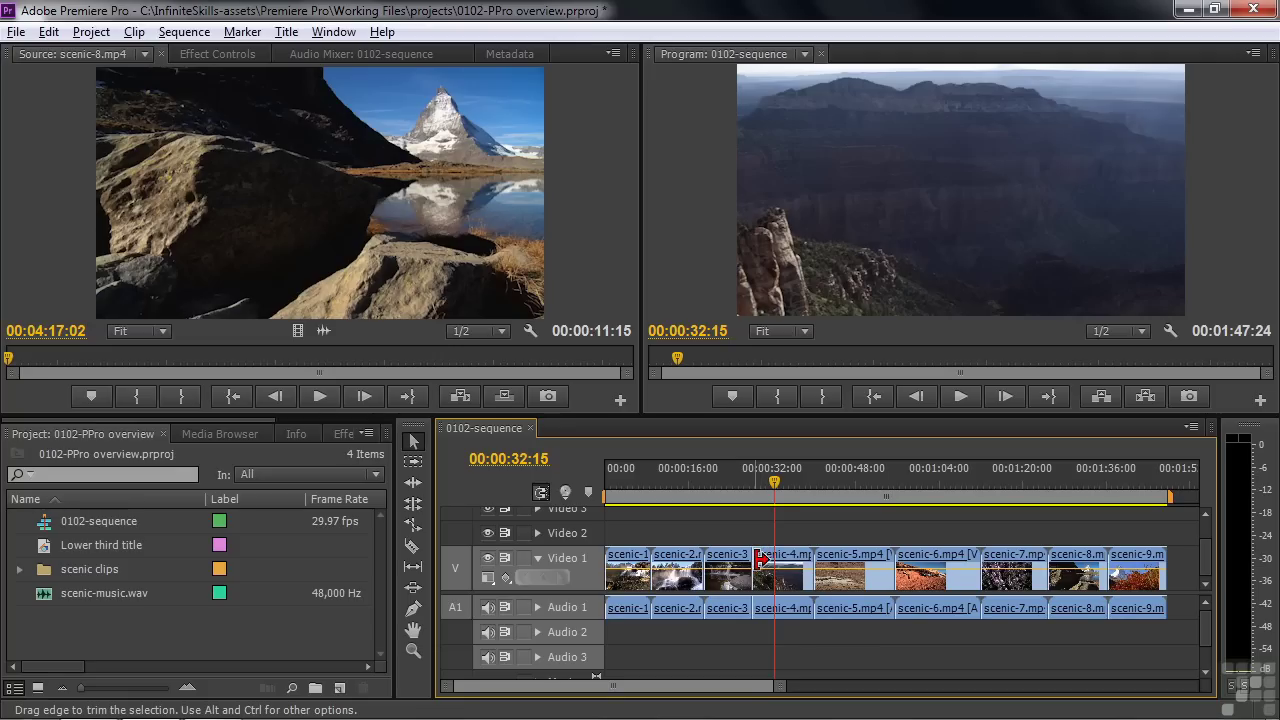
left_click_drag(762, 560, 780, 560)
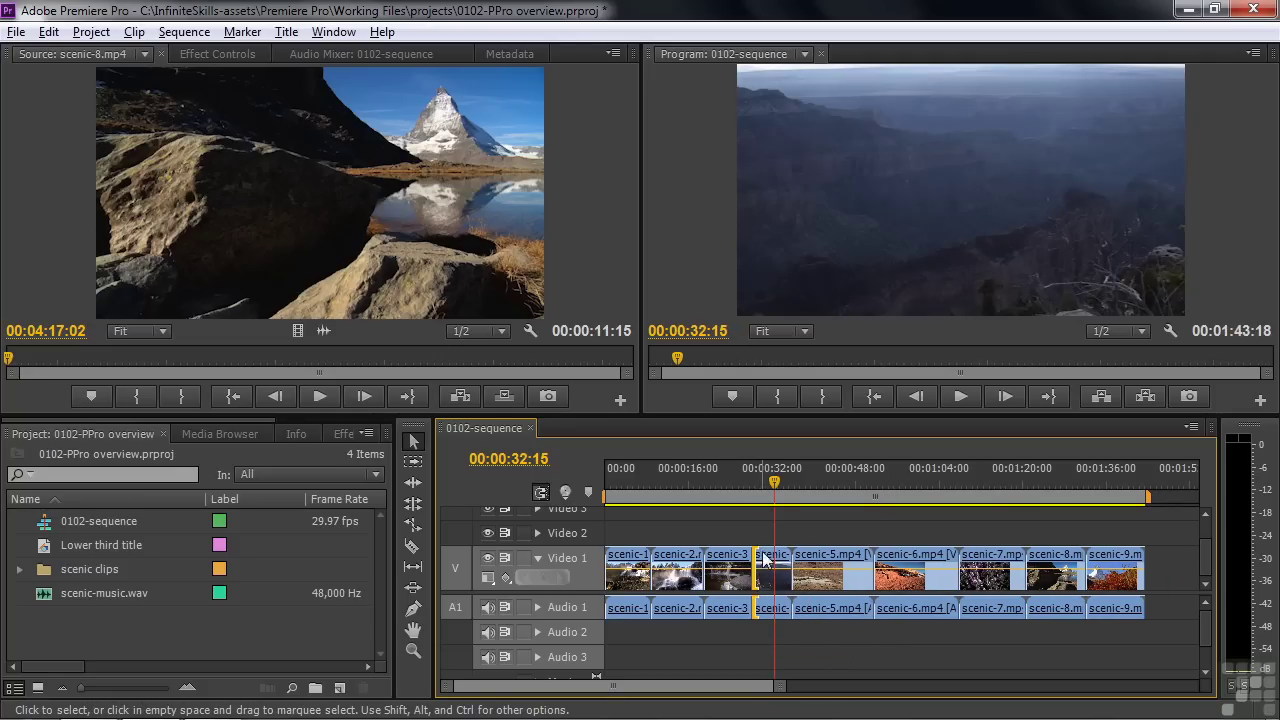
left_click_drag(773, 487, 726, 507)
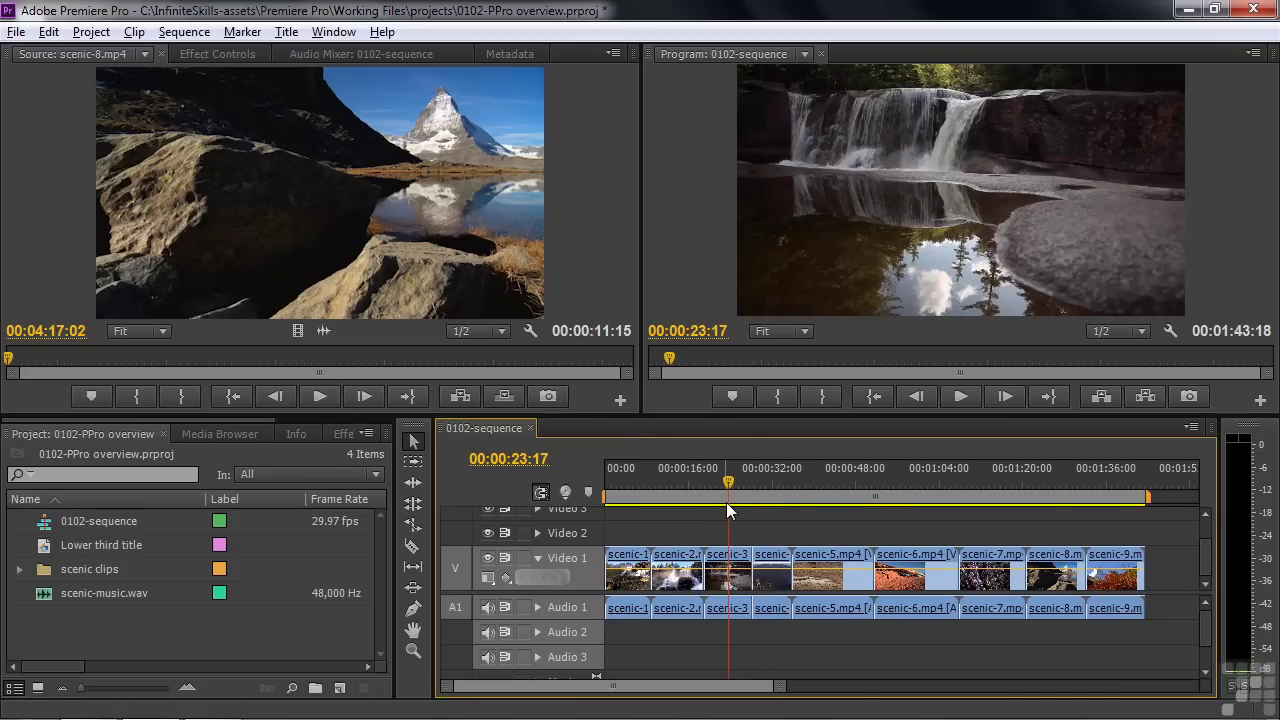
Apply the Wedge Wipe video transition at the cut between scenic-3.mp4 and scenic-4.mp4 on Video 1
left_click(342, 436)
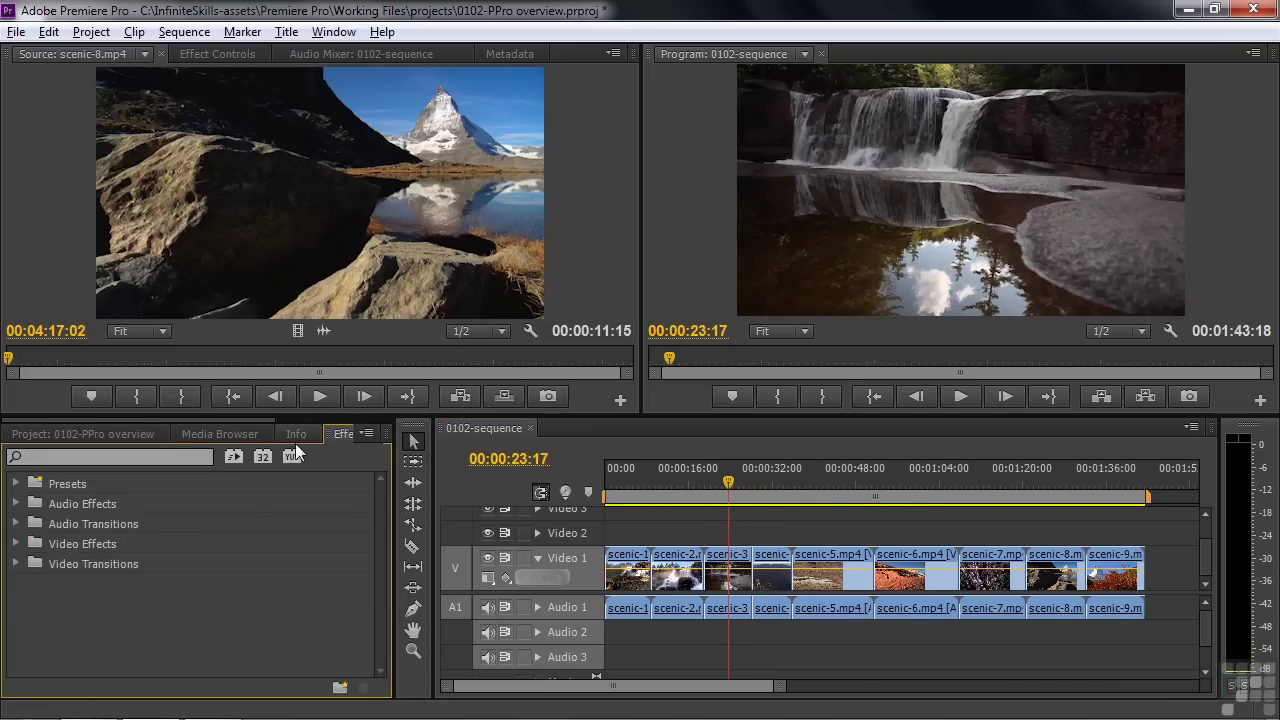
left_click_drag(277, 421, 328, 419)
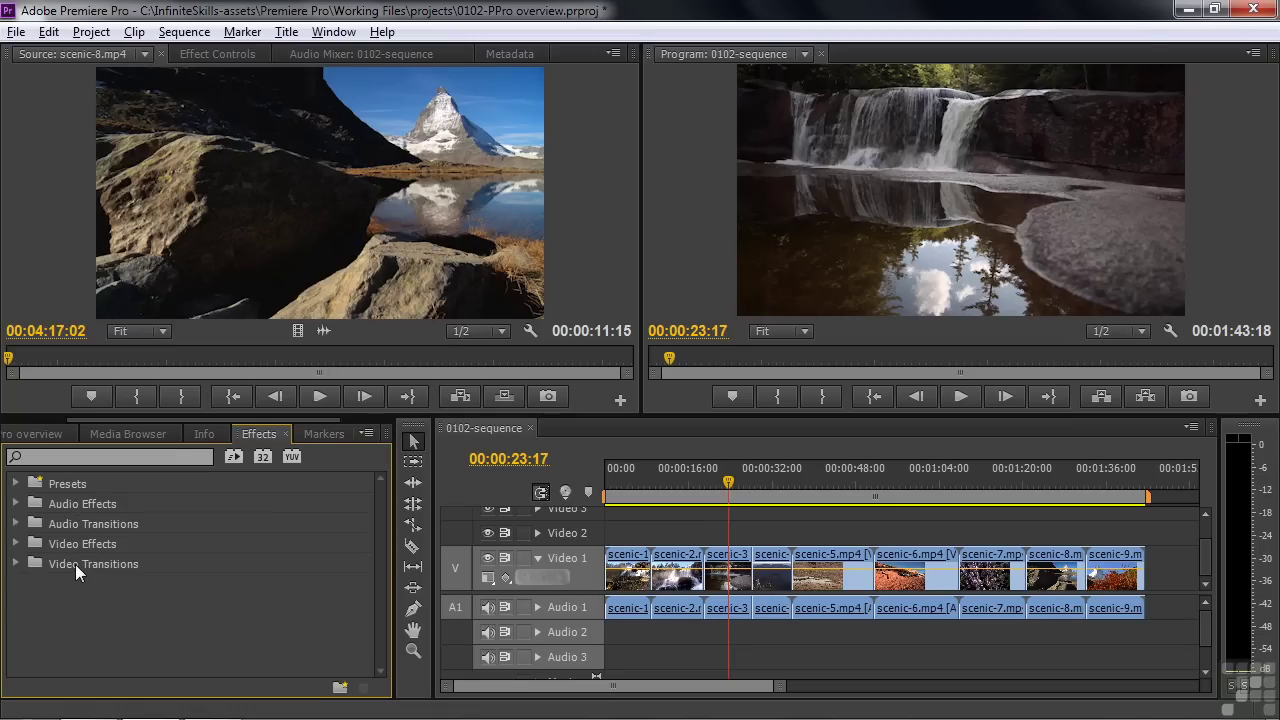
left_click(15, 566)
scroll(376, 560, "down", 5)
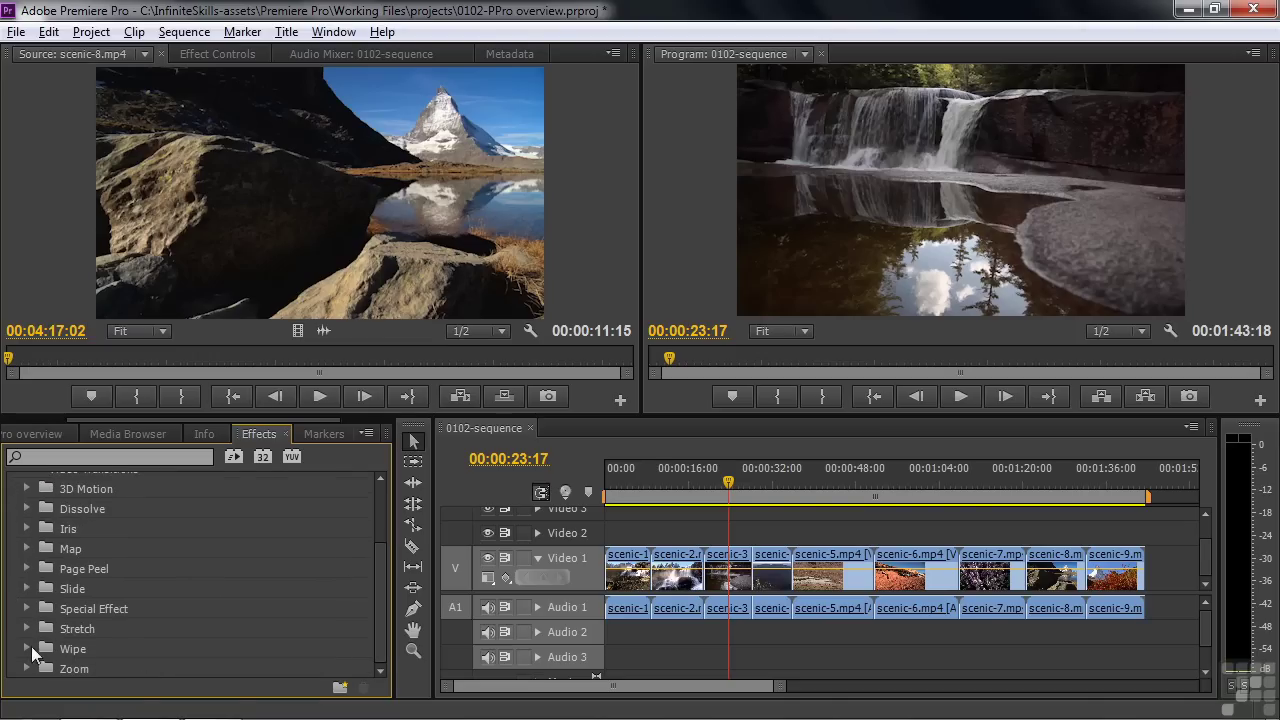
left_click(27, 648)
left_click_drag(370, 535, 374, 653)
left_click_drag(63, 607, 752, 570)
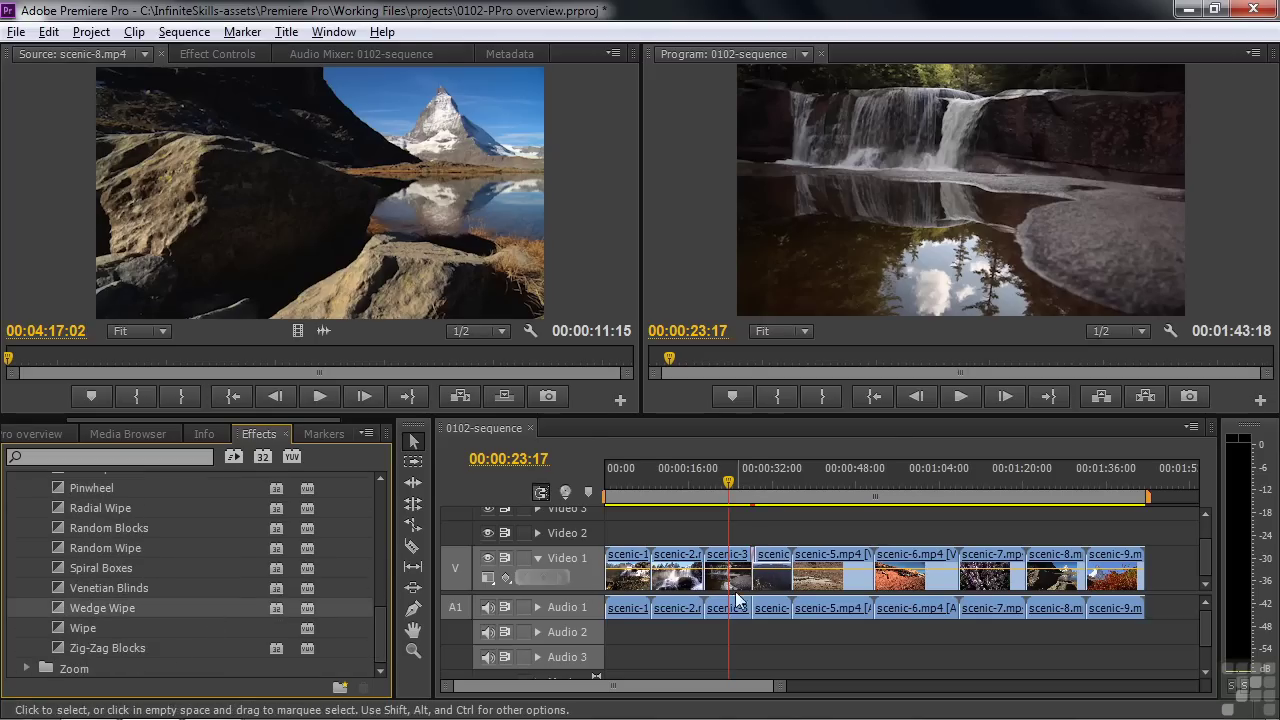
Play the sequence across the Wedge Wipe between scenic-3.mp4 and scenic-4.mp4 to preview the transition
left_click_drag(733, 480, 749, 482)
key("space")
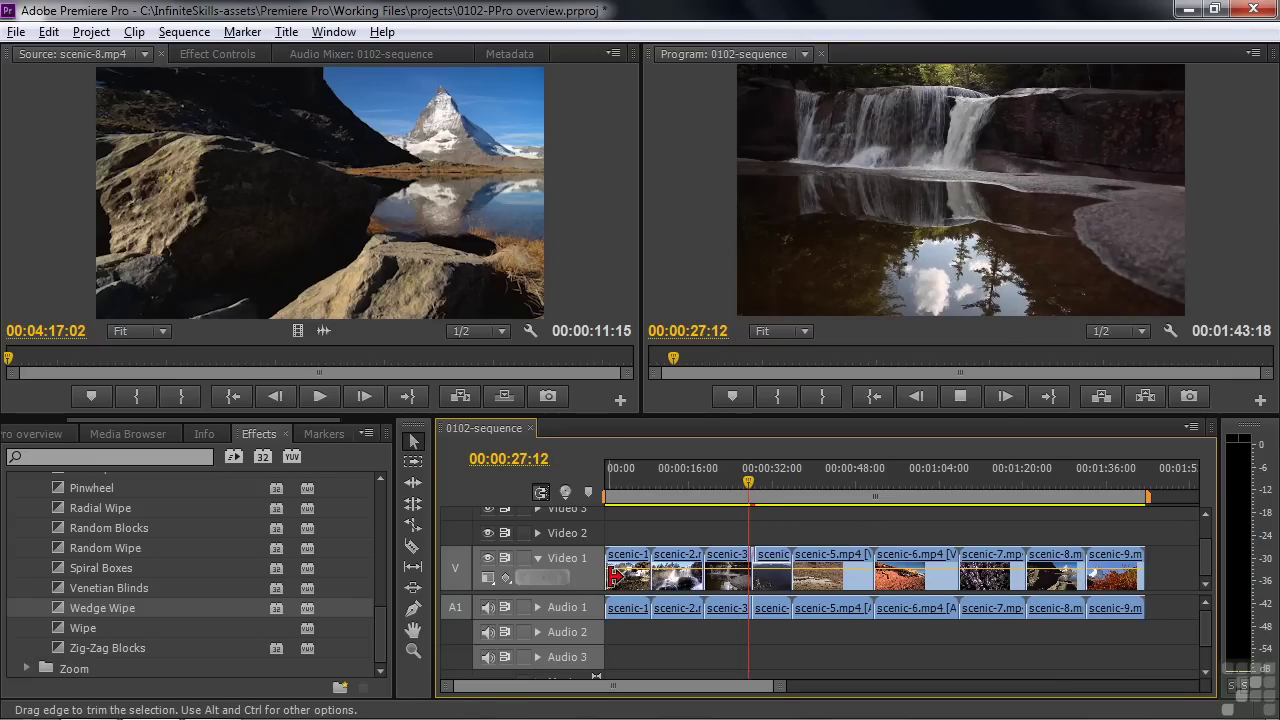
key("space")
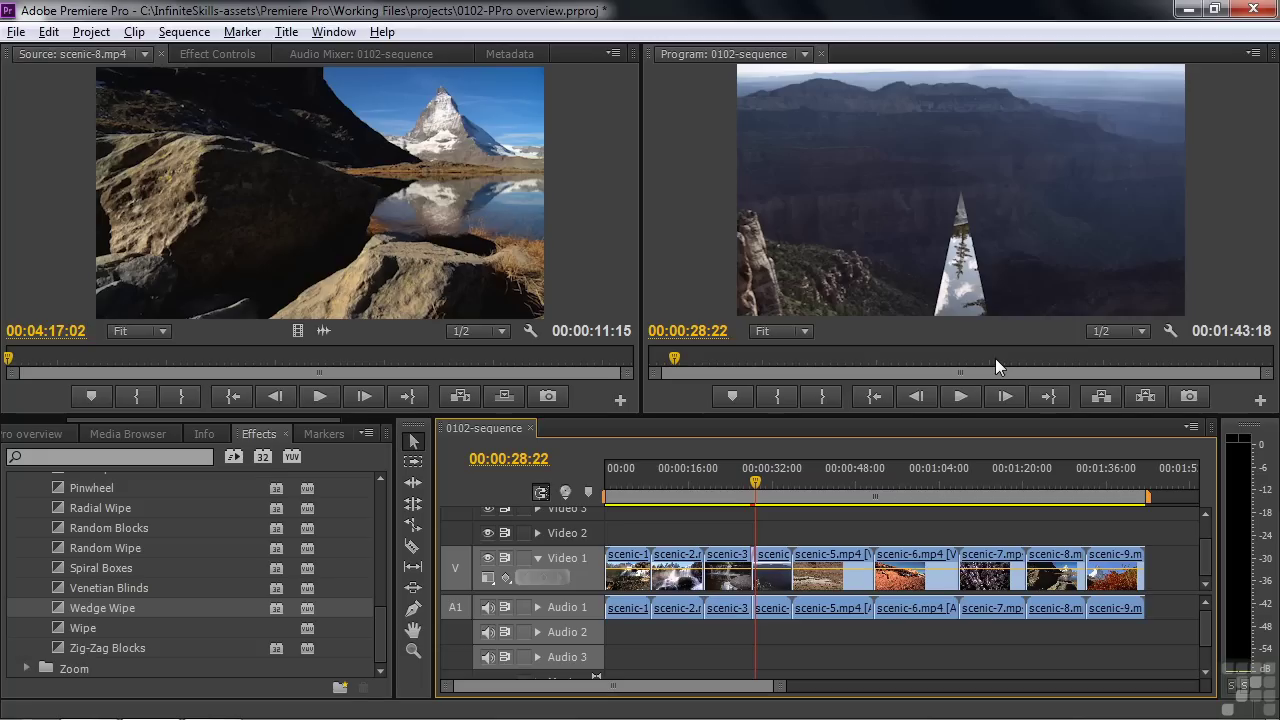
Select the Wedge Wipe transition in the timeline and show its settings in Effect Controls
left_click(748, 481)
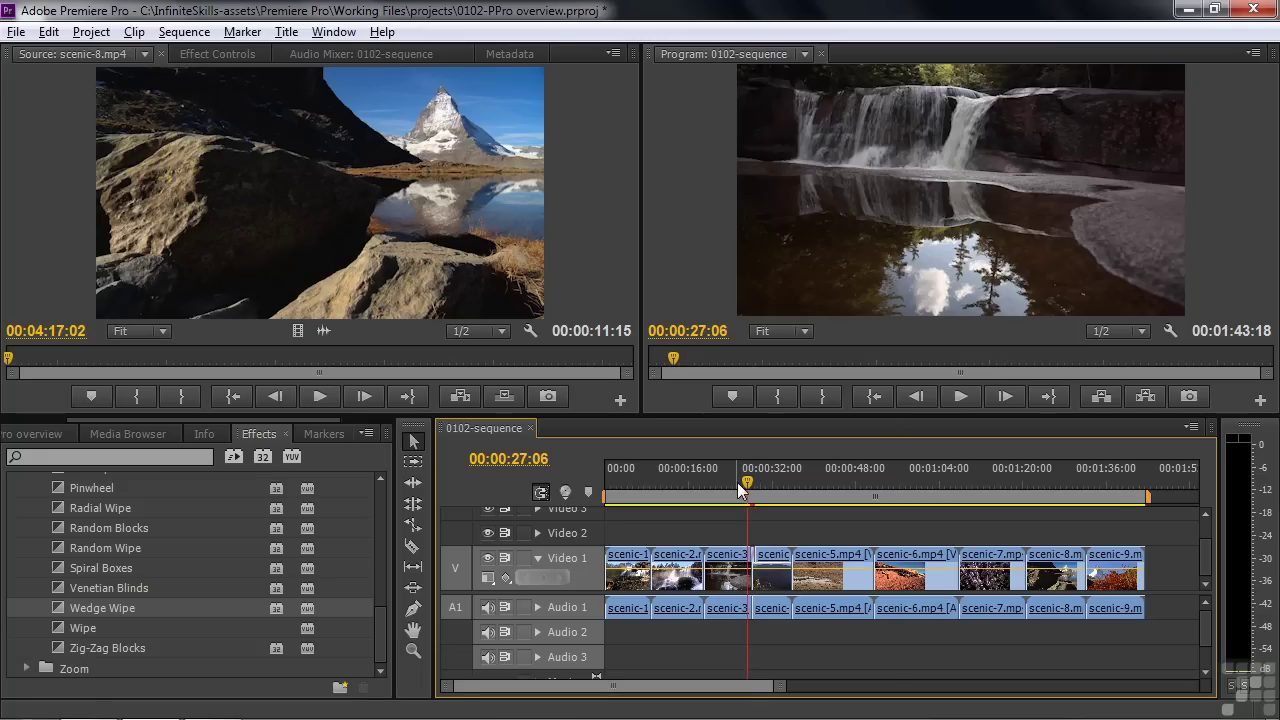
key("=")
key("=")
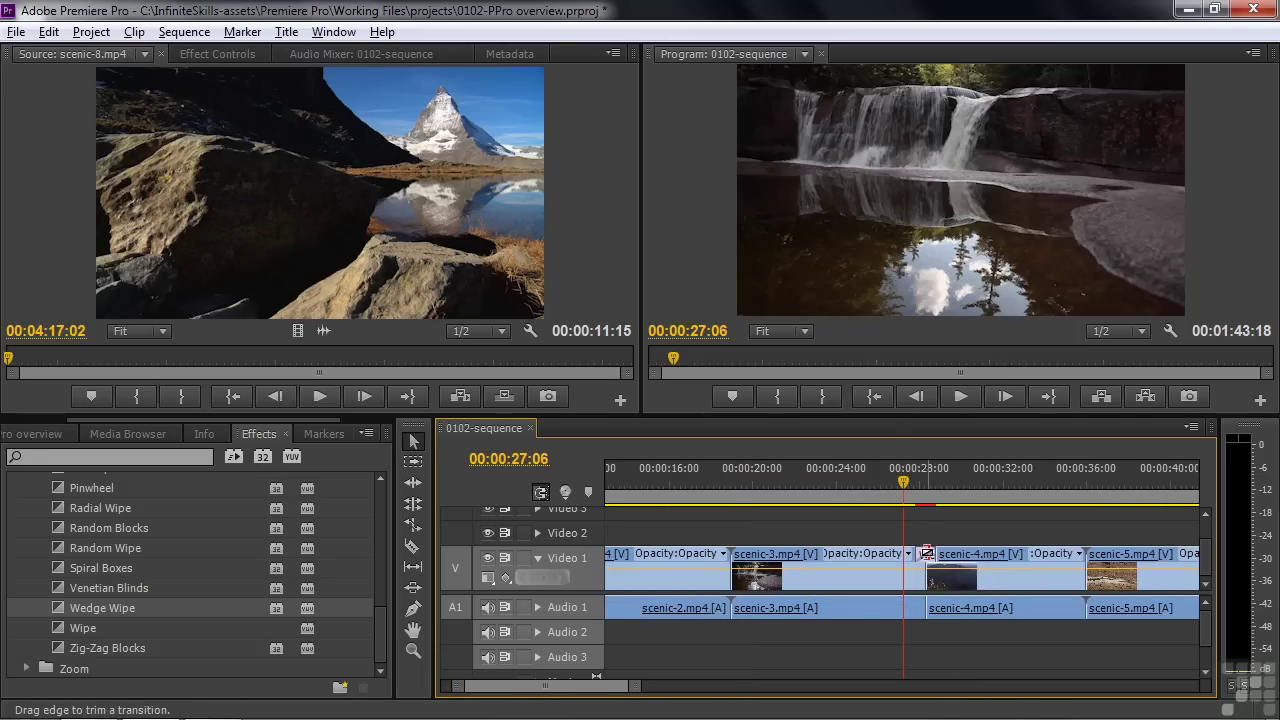
left_click(927, 560)
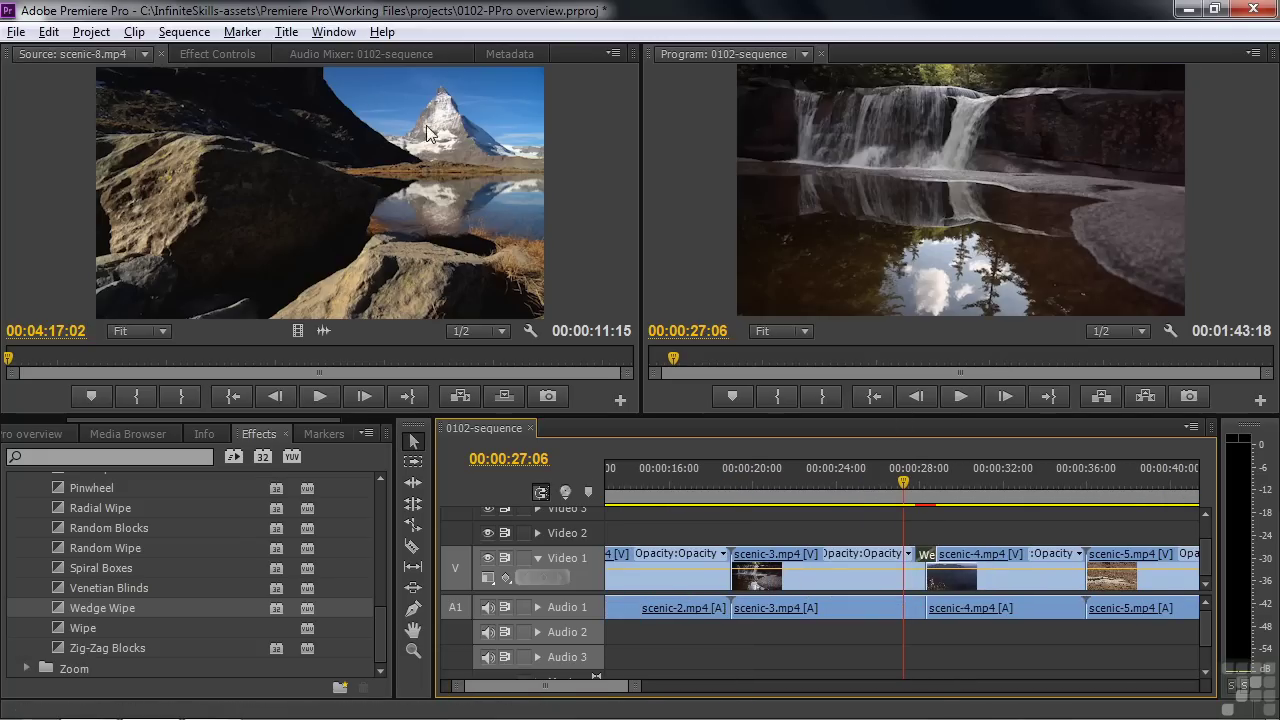
left_click(236, 55)
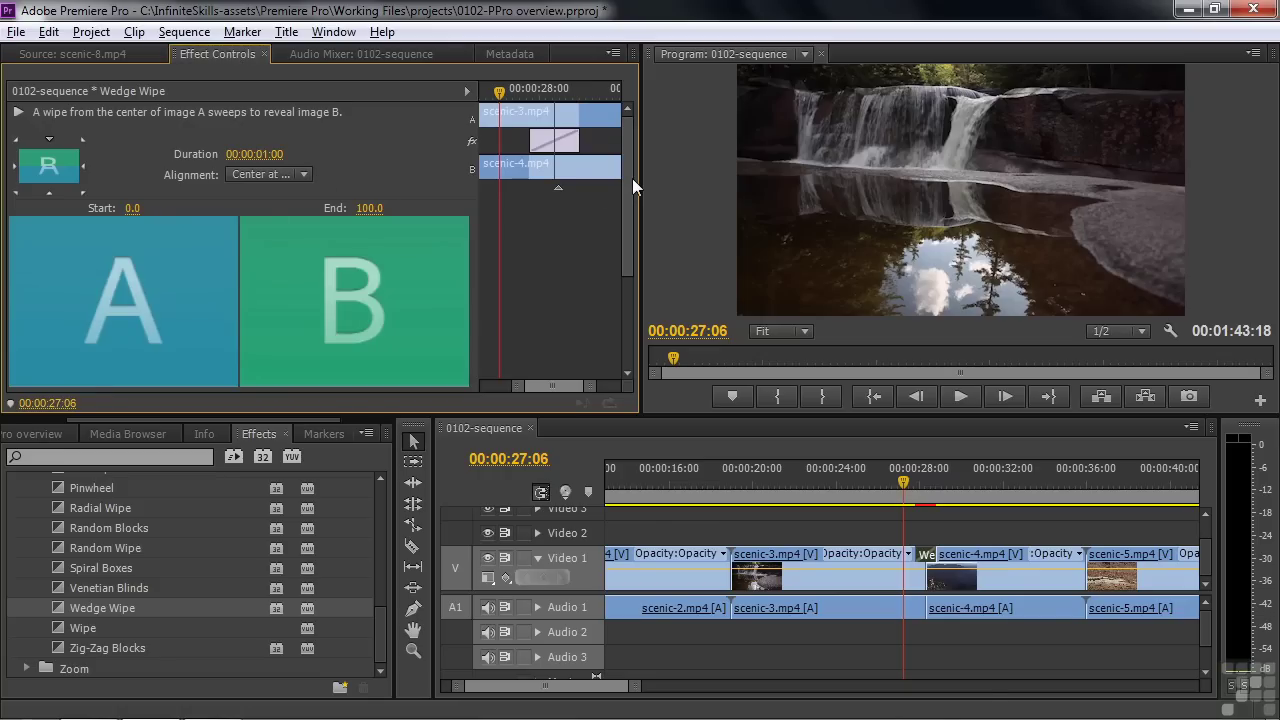
Make the Wedge Wipe start from the lower-right corner of the frame and place the playhead at 00:00:28:00
left_click_drag(905, 484, 919, 488)
left_click(81, 193)
mouse_move(917, 478)
left_mouse_down()
mouse_move(928, 479)
mouse_move(917, 488)
left_mouse_up()
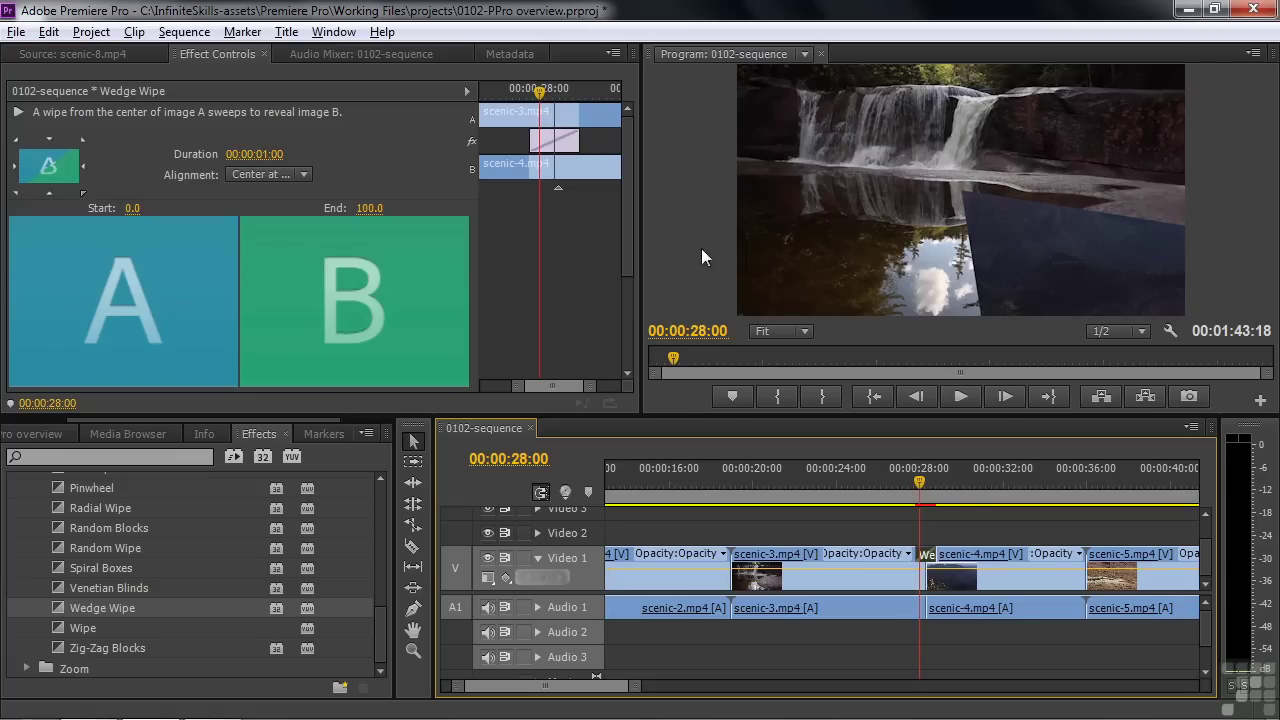
Set the Wedge Wipe's border width to 24.1 and sample a grey border color from the rock in the program image
left_click_drag(628, 227, 618, 349)
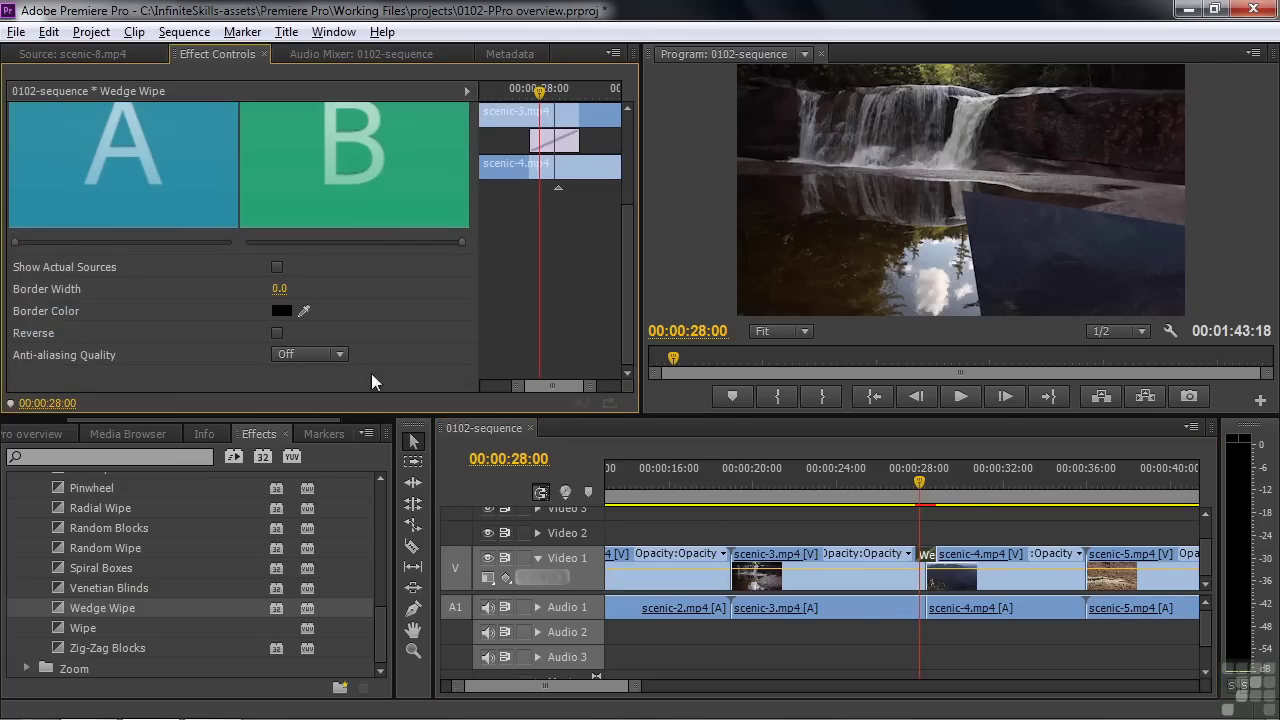
left_click_drag(279, 288, 310, 288)
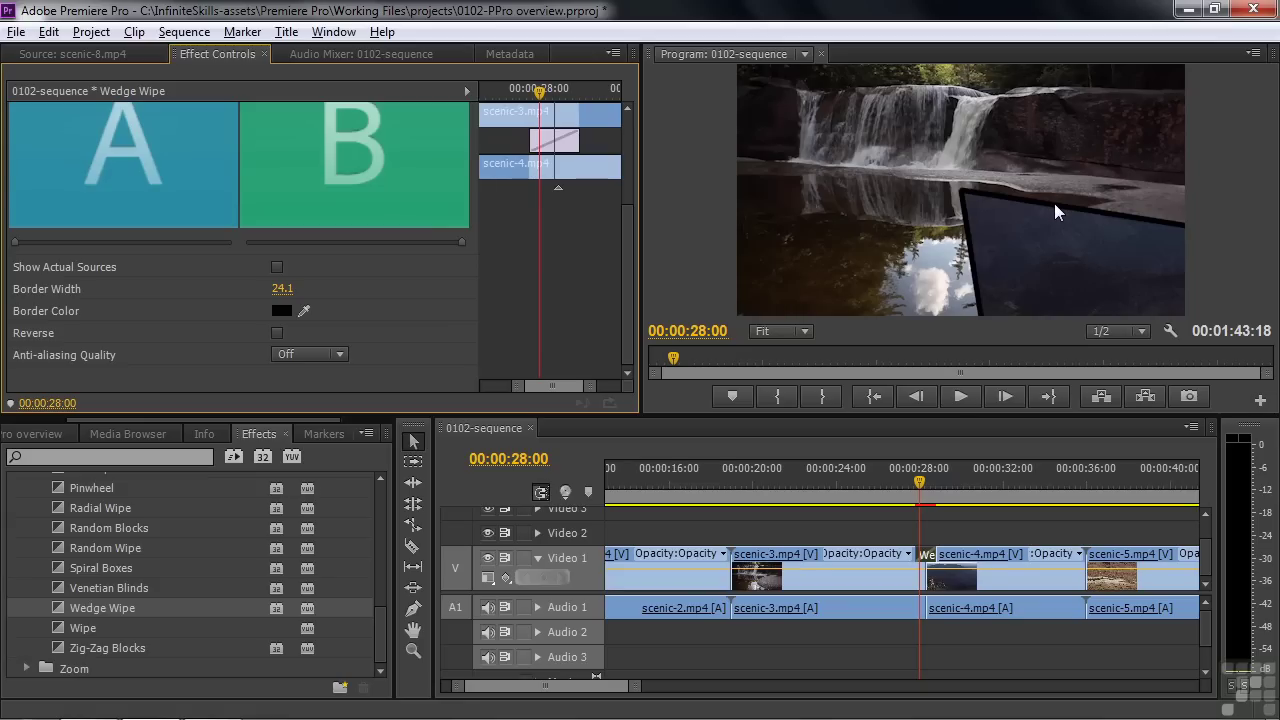
left_click(304, 311)
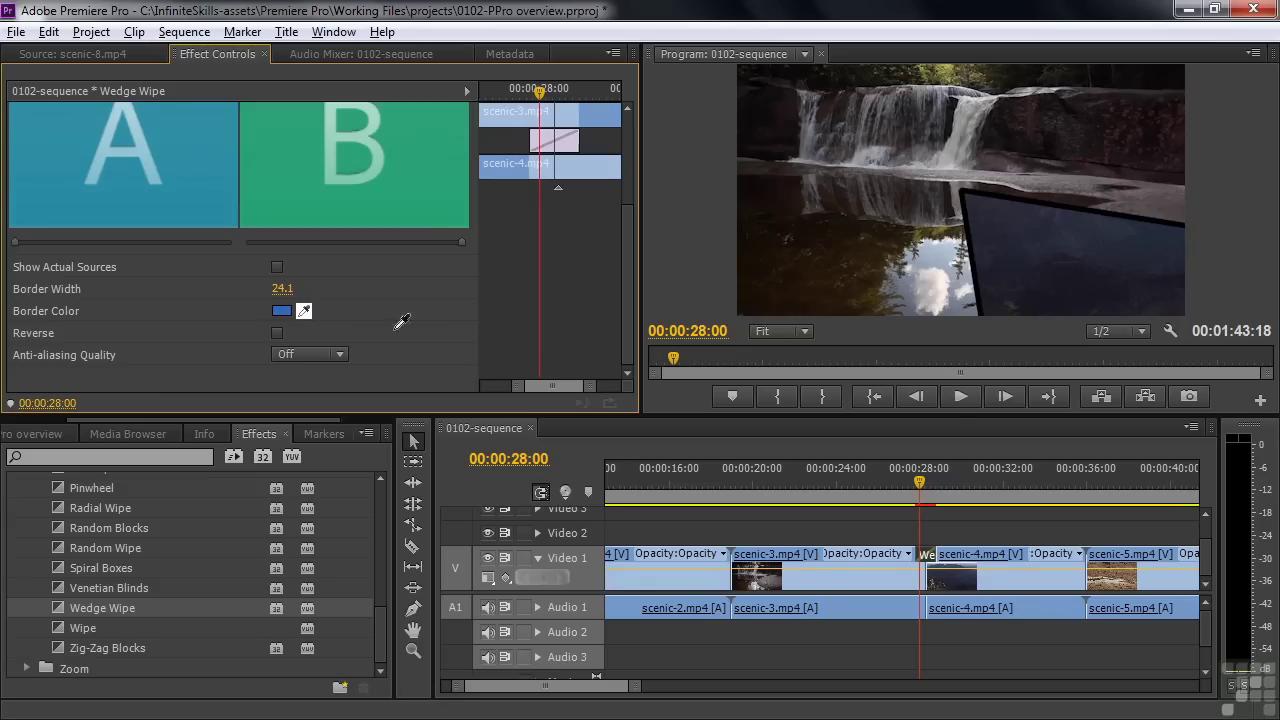
left_click(1052, 185)
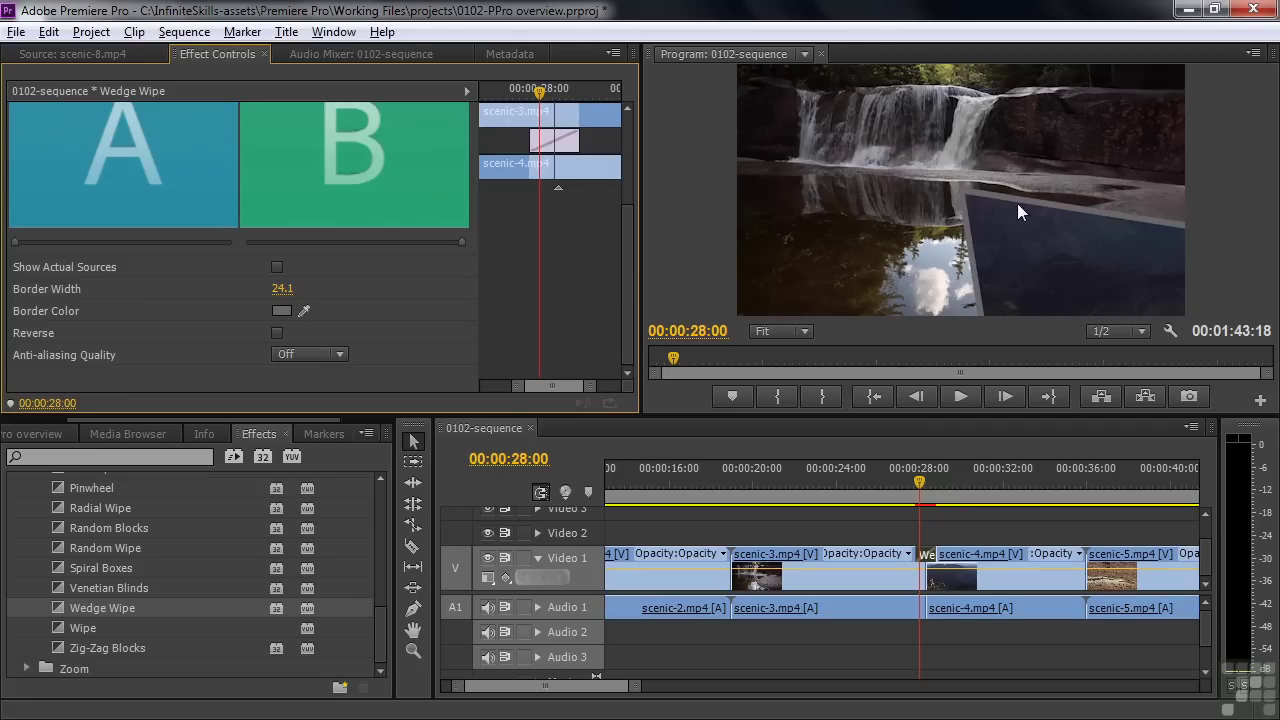
Play back the Wedge Wipe with its new border and direction
left_click(916, 490)
key("space")
key("space")
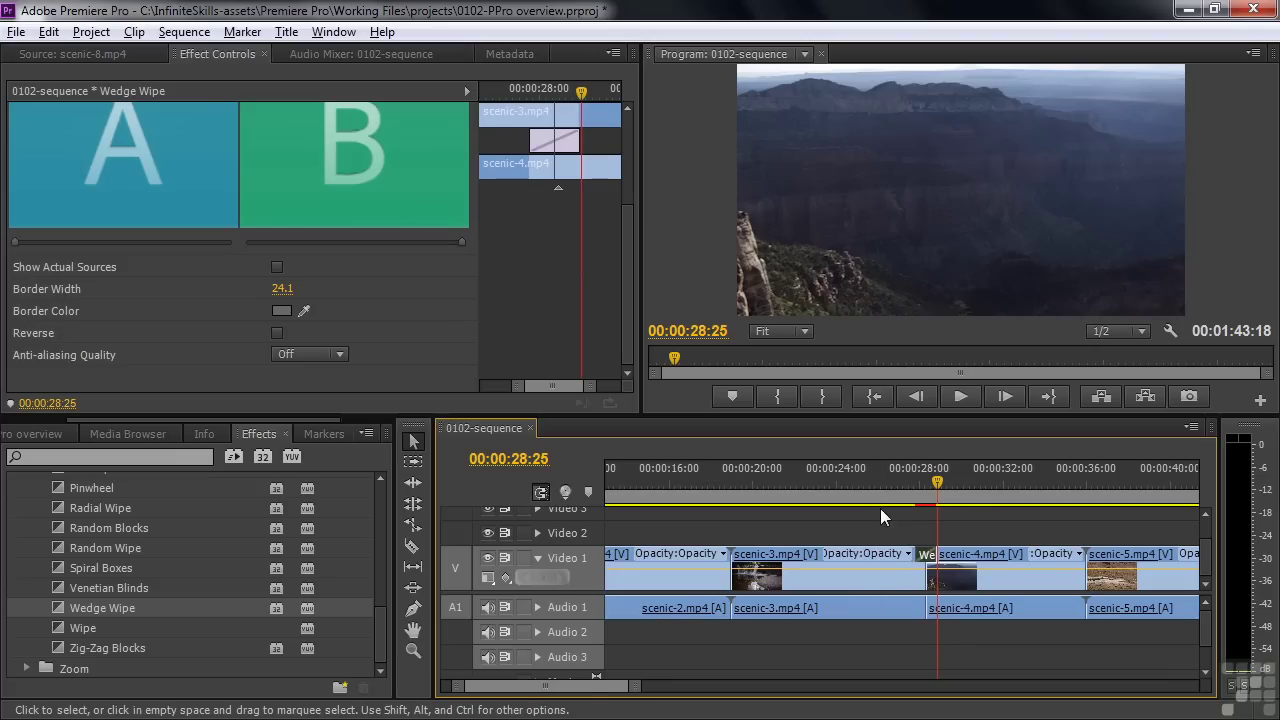
Apply the Gaussian Blur video effect from Blur & Sharpen to the scenic-4.mp4 clip
scroll(563, 688, "down", 3)
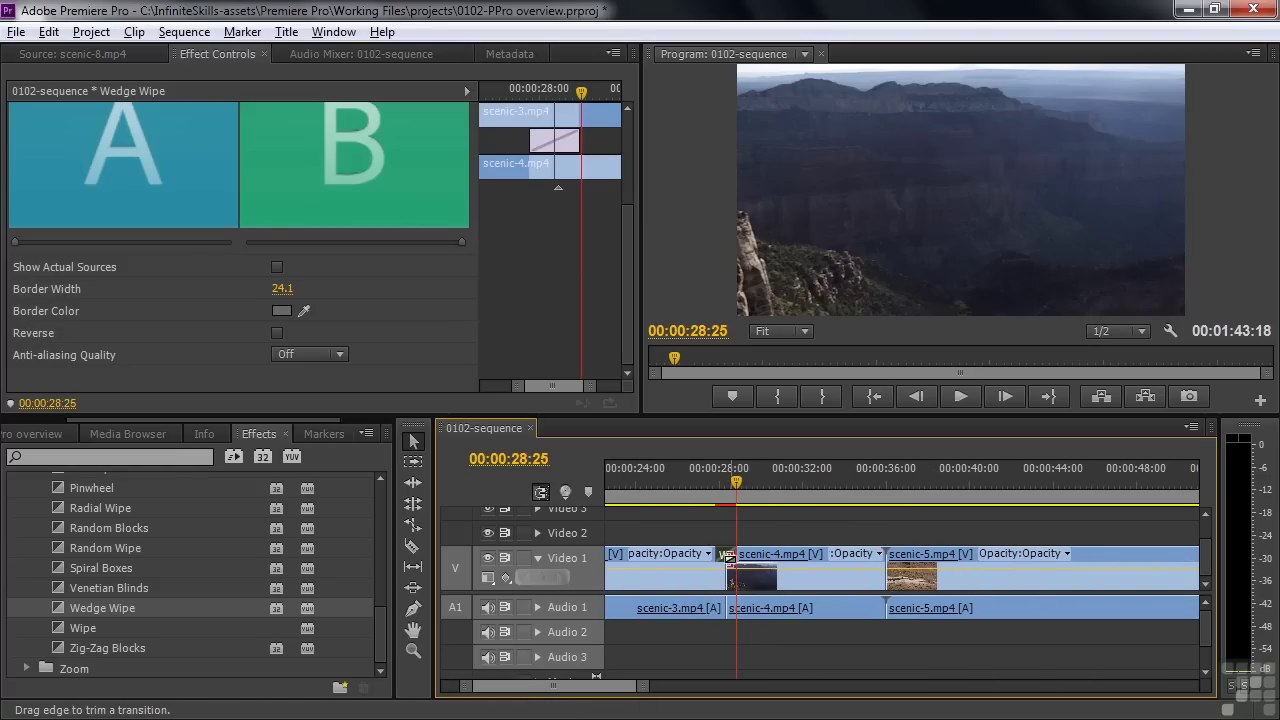
left_click_drag(377, 632, 373, 455)
left_click(16, 564)
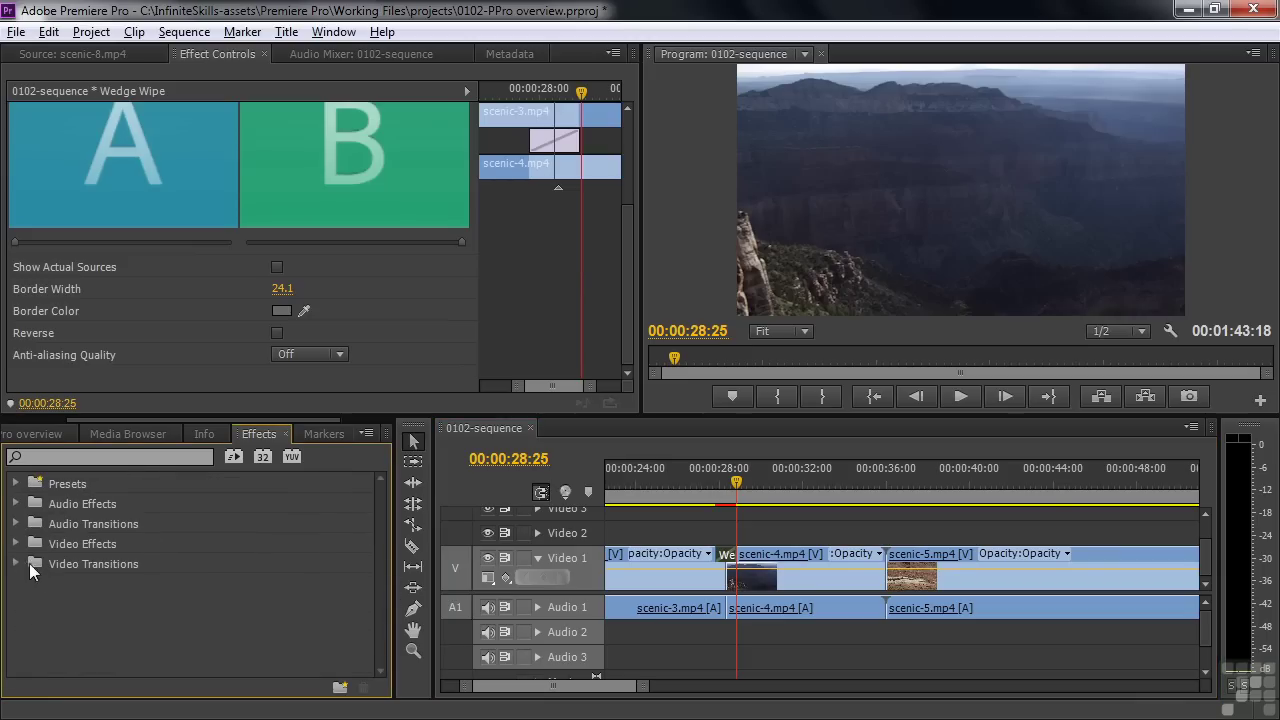
left_click(16, 544)
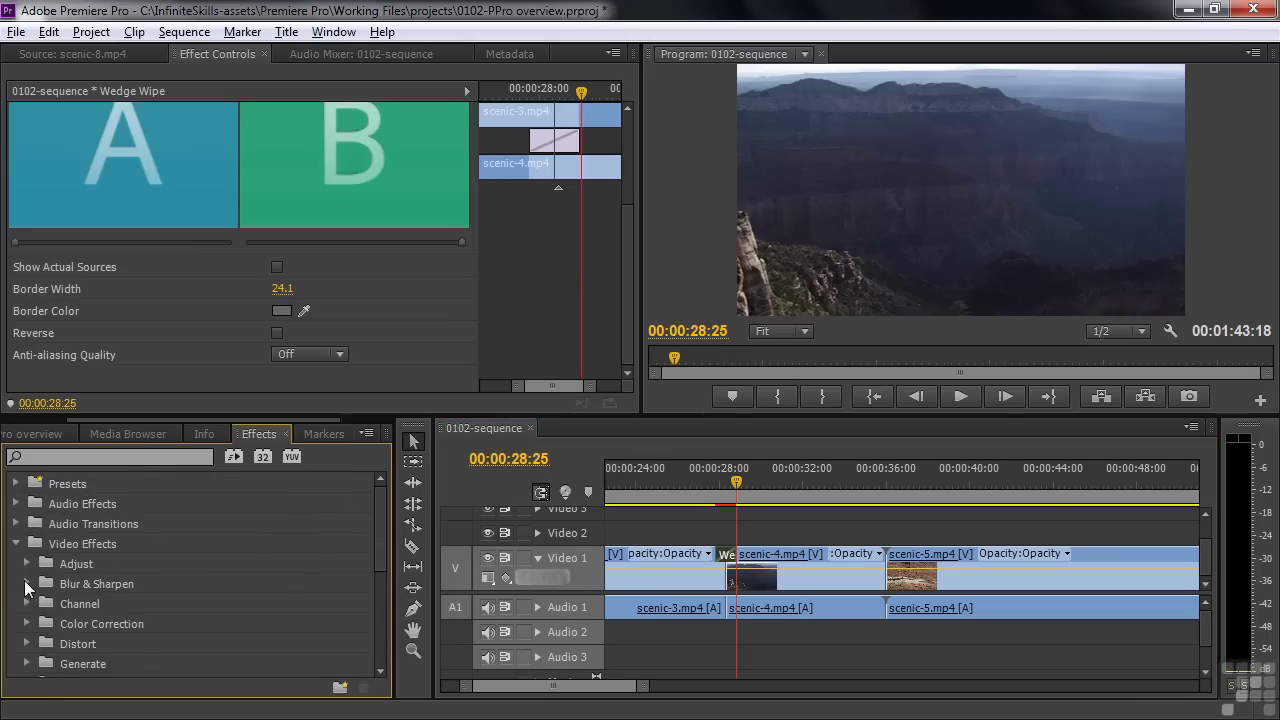
left_click(24, 582)
left_click_drag(378, 518, 372, 554)
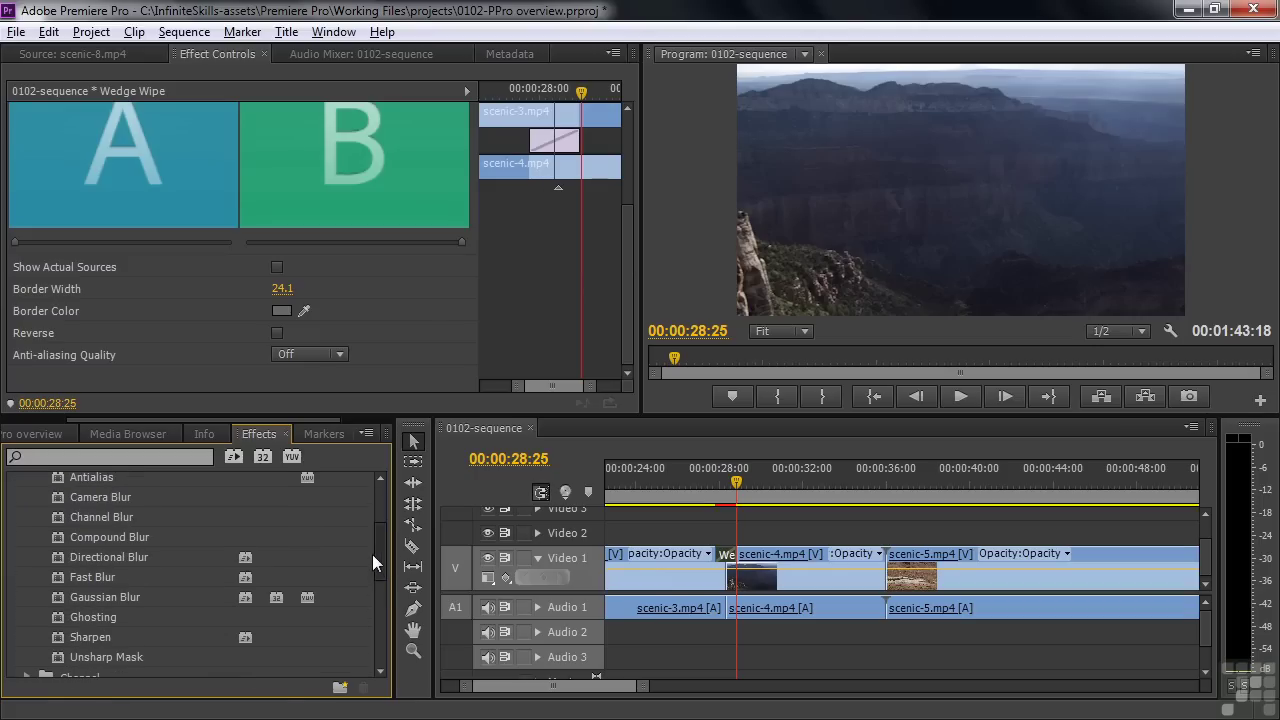
left_click_drag(56, 595, 797, 570)
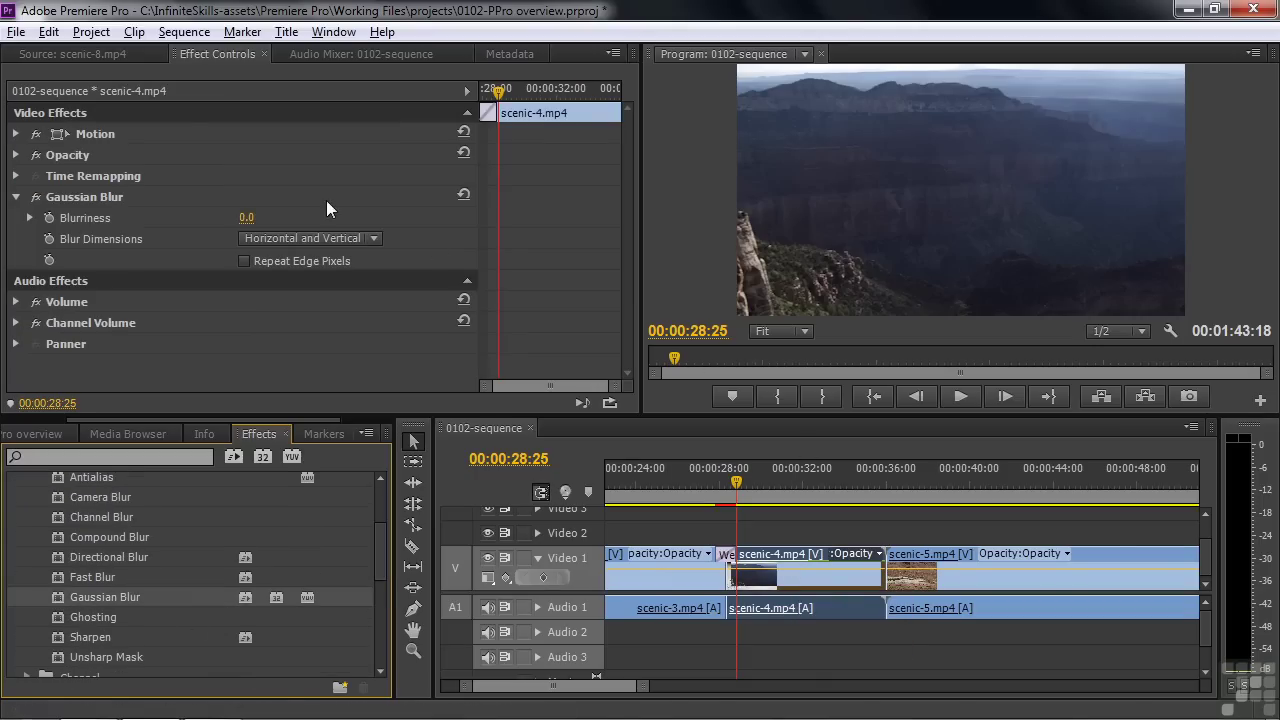
Set the Gaussian Blur's blurriness to 51.0 with Repeat Edge Pixels enabled, and move the playhead to the start of scenic-4.mp4
left_click(245, 217)
left_click_drag(245, 217, 249, 276)
left_click(245, 261)
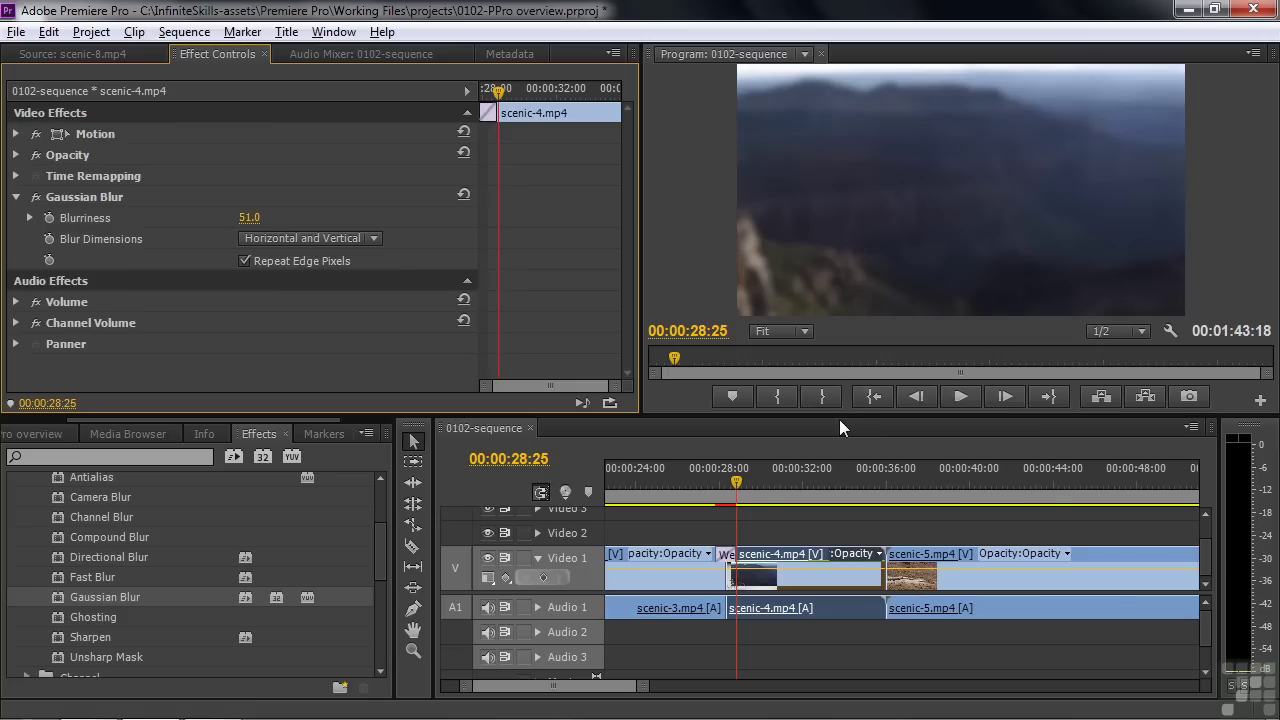
key("Up")
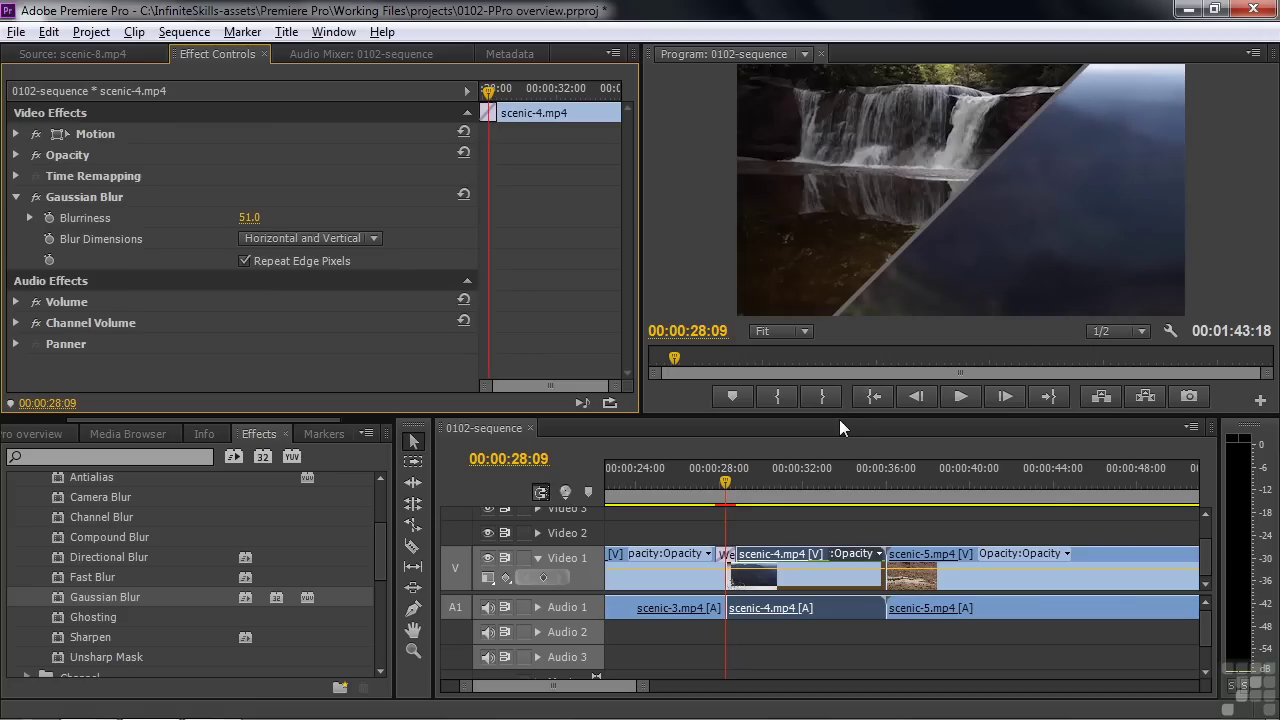
Animate the Gaussian Blur's blurriness on scenic-4.mp4 from 51.0 at 00:00:28:09 to 0 at 00:00:30:02 with keyframes
left_click(50, 217)
left_click_drag(489, 92, 523, 113)
left_click(250, 217)
type("0")
key("Return")
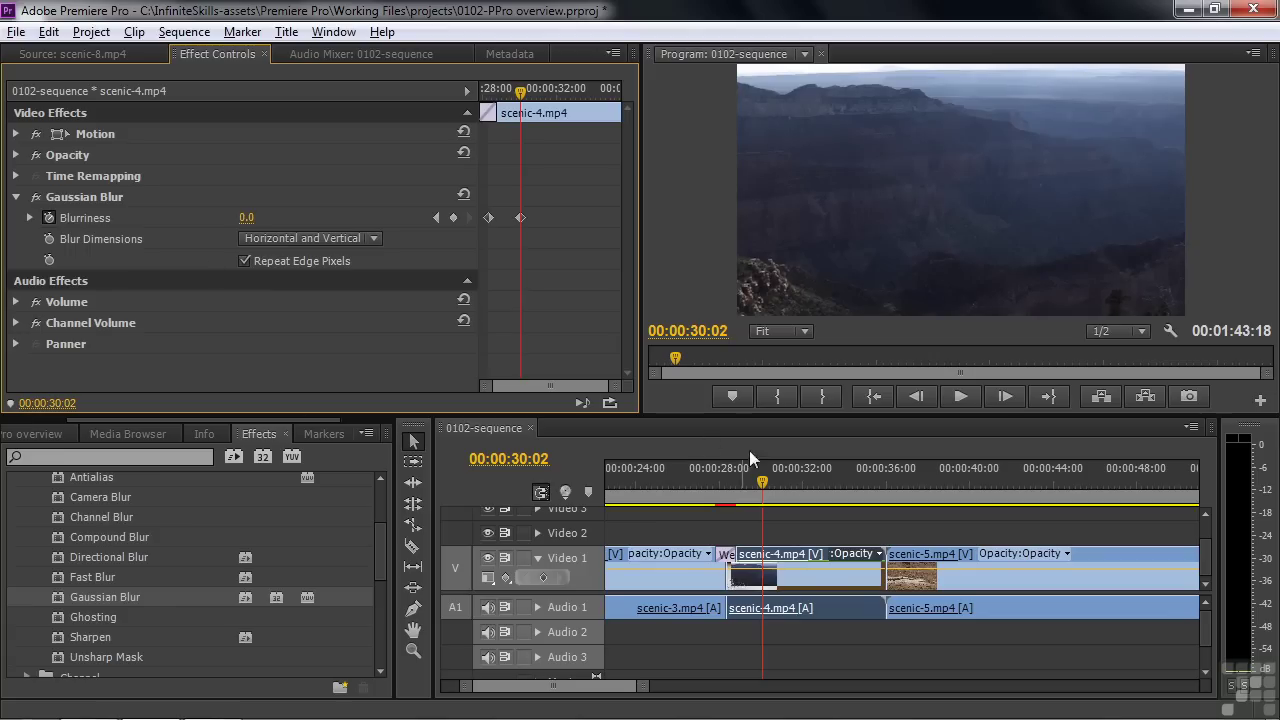
Play back the animated blur from just before the start of scenic-4.mp4
left_click_drag(752, 462, 716, 490)
key("space")
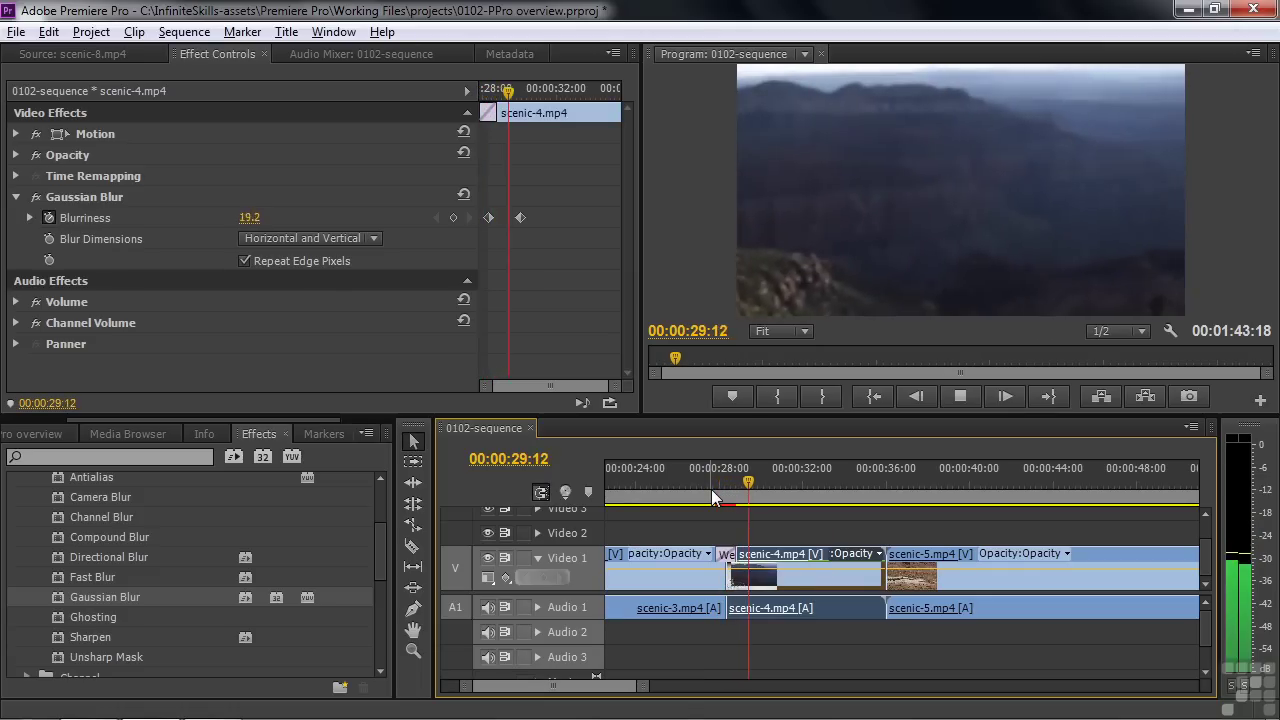
key("space")
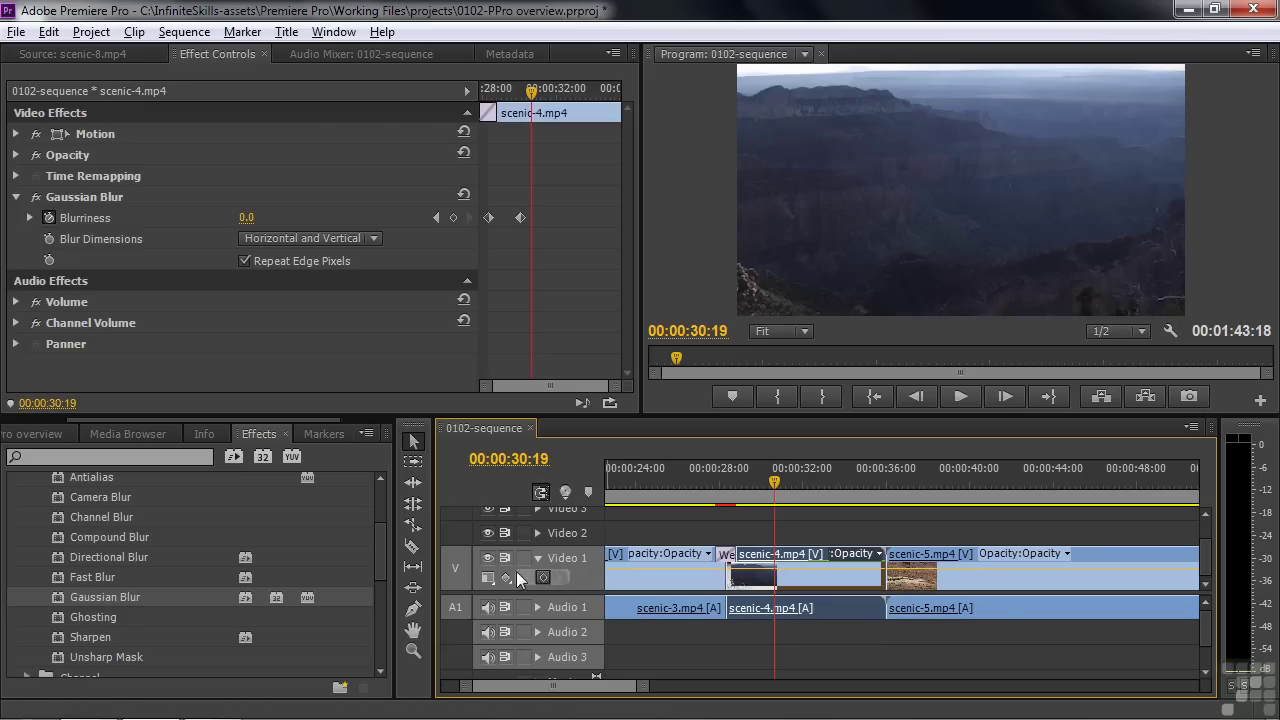
Apply the Fast Color Corrector effect from Color Correction to the scenic-4.mp4 clip
left_click_drag(381, 551, 384, 600)
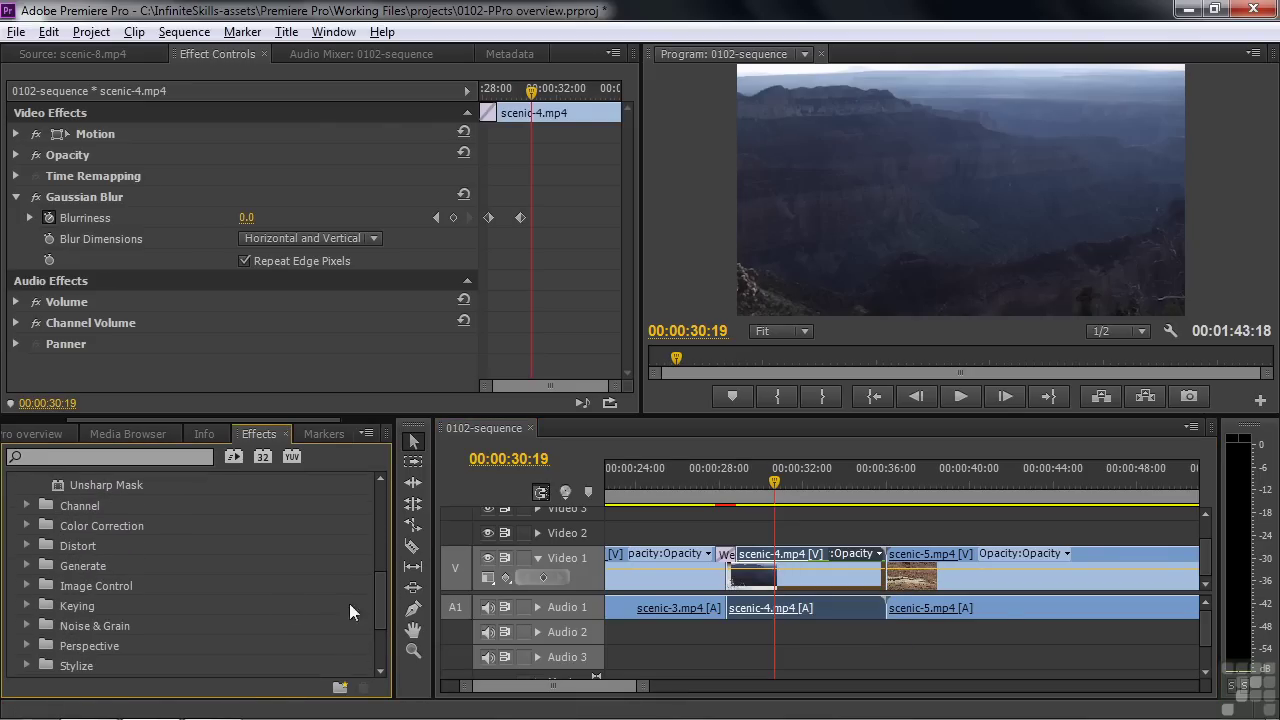
left_click(27, 525)
left_click_drag(381, 556, 381, 590)
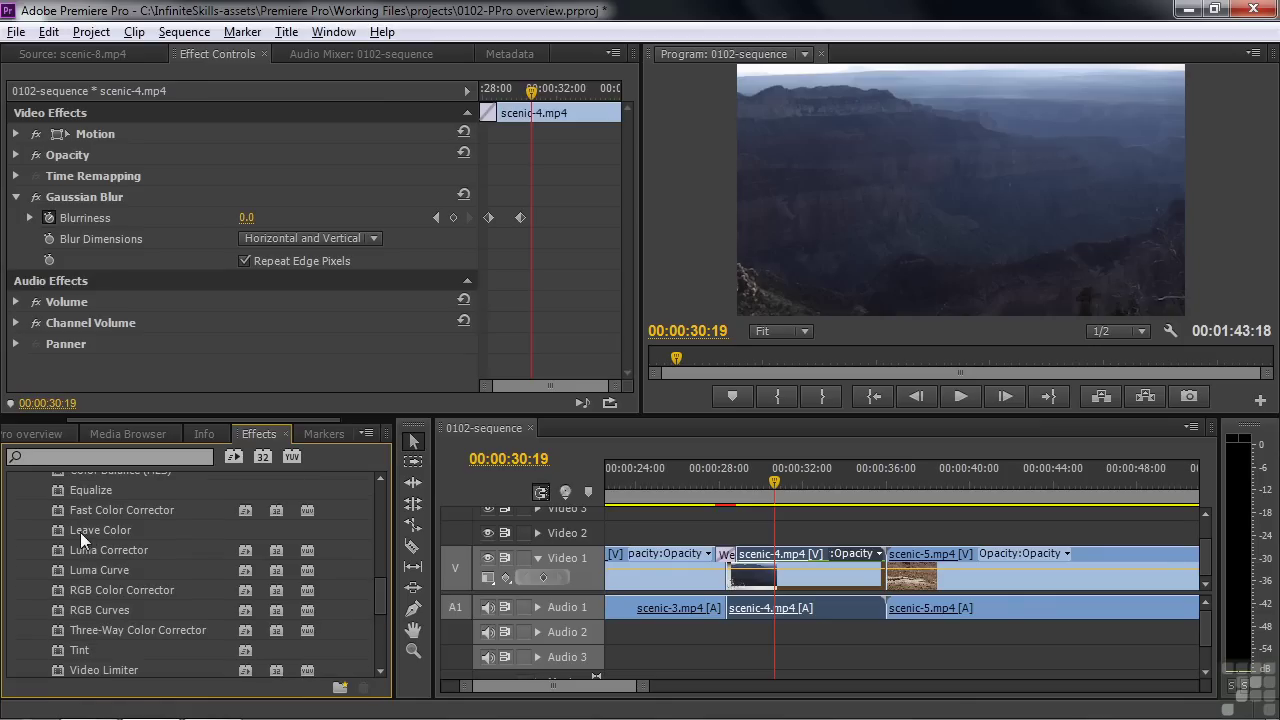
left_click_drag(64, 512, 775, 579)
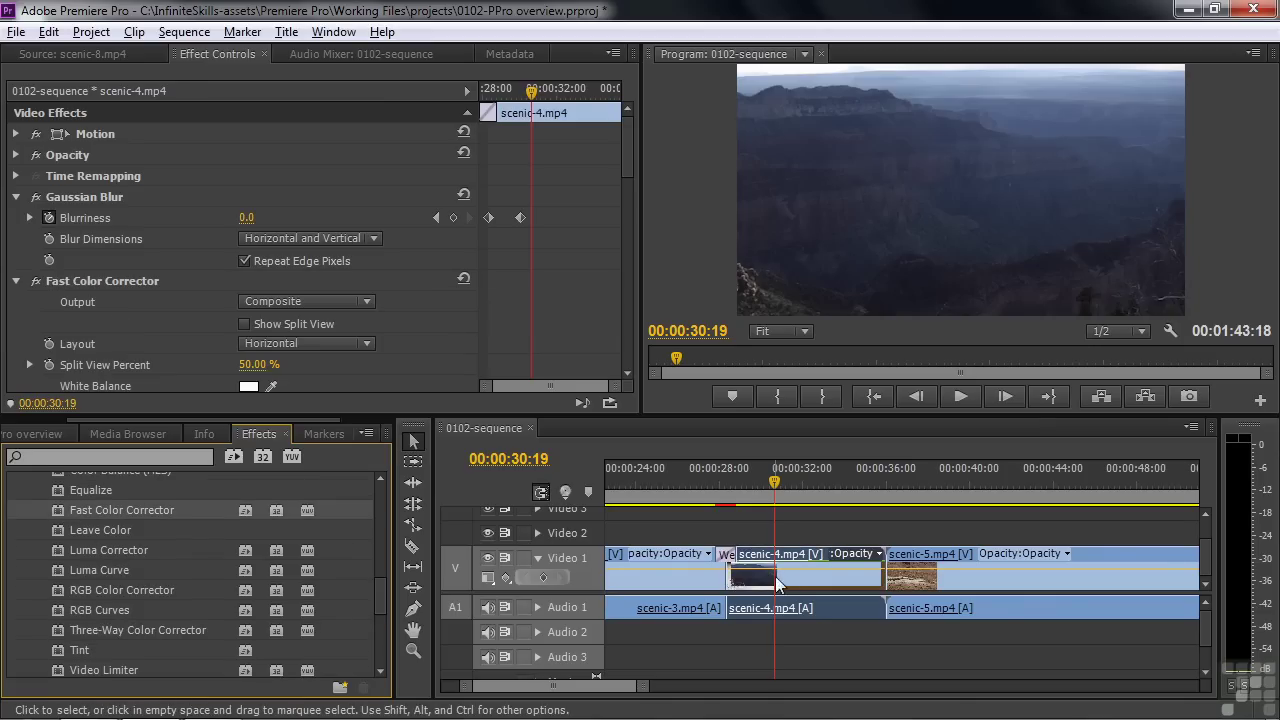
Shift the Fast Color Corrector's balance toward orange-red at about -124.1° and set the input levels to about 9.5, 0.9 and 244.3
left_click_drag(629, 150, 626, 220)
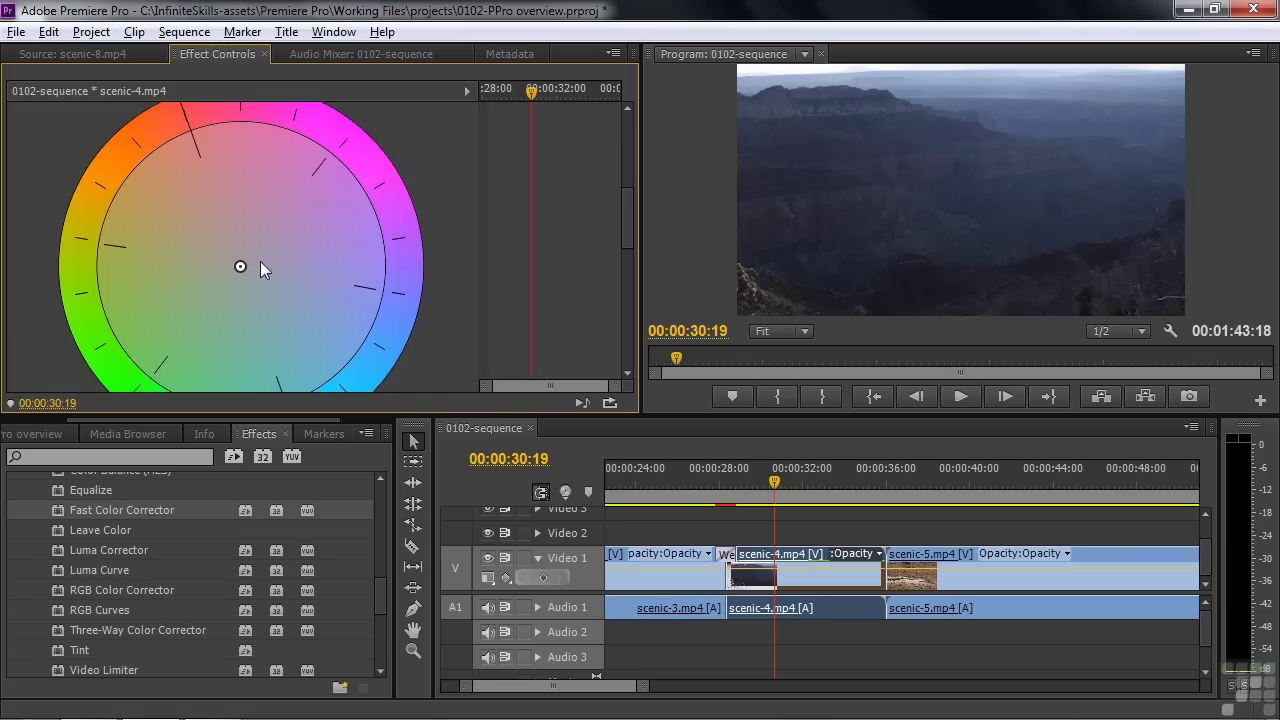
left_click_drag(240, 266, 219, 237)
left_click_drag(625, 212, 628, 291)
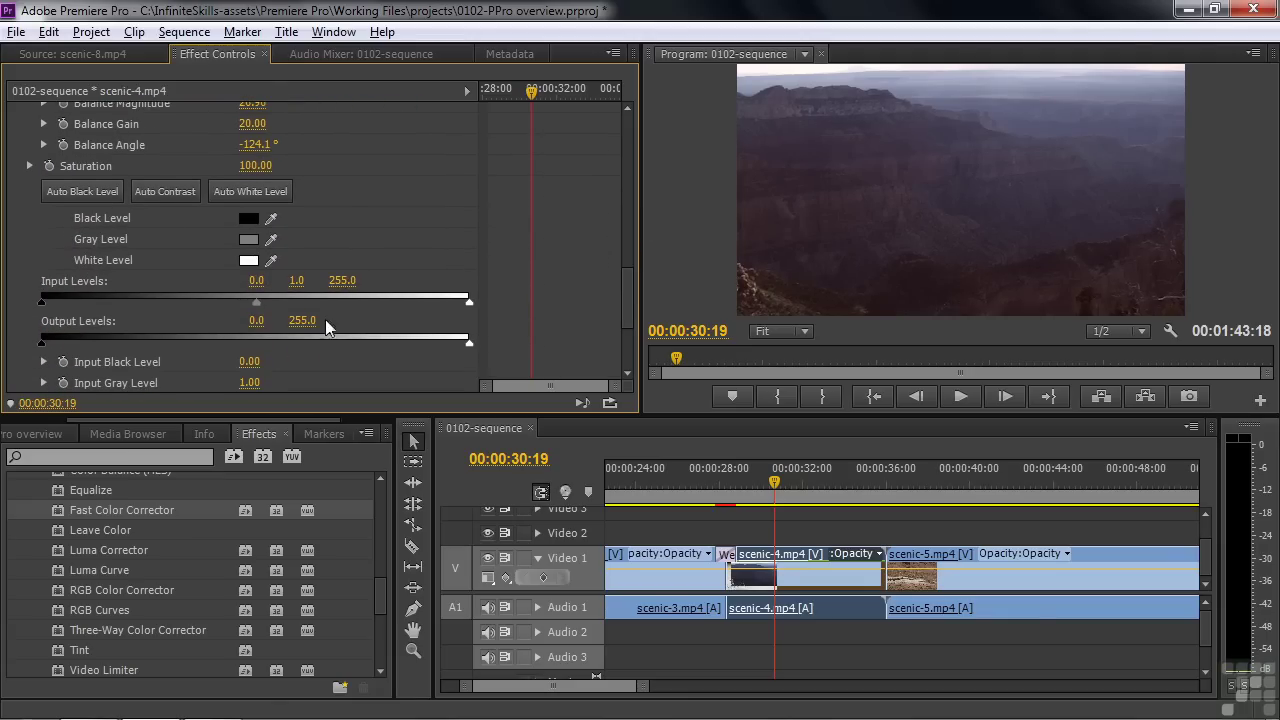
left_click_drag(44, 305, 56, 303)
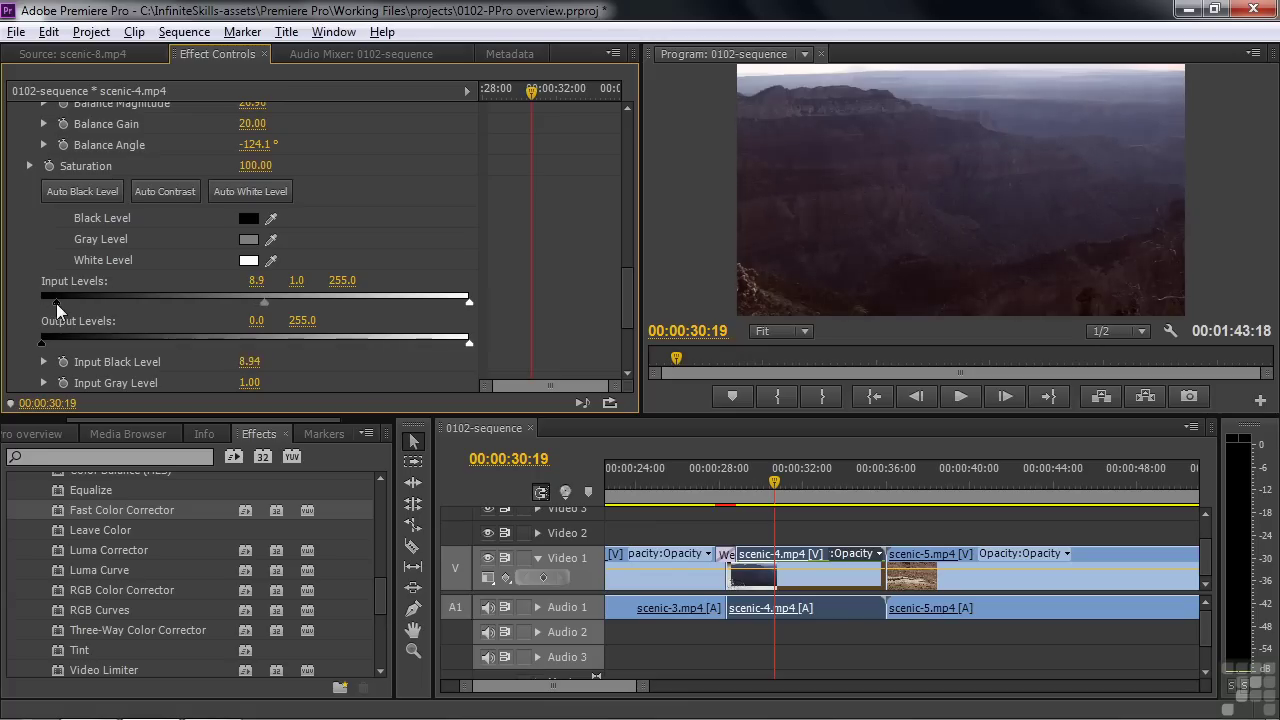
left_click_drag(470, 310, 450, 308)
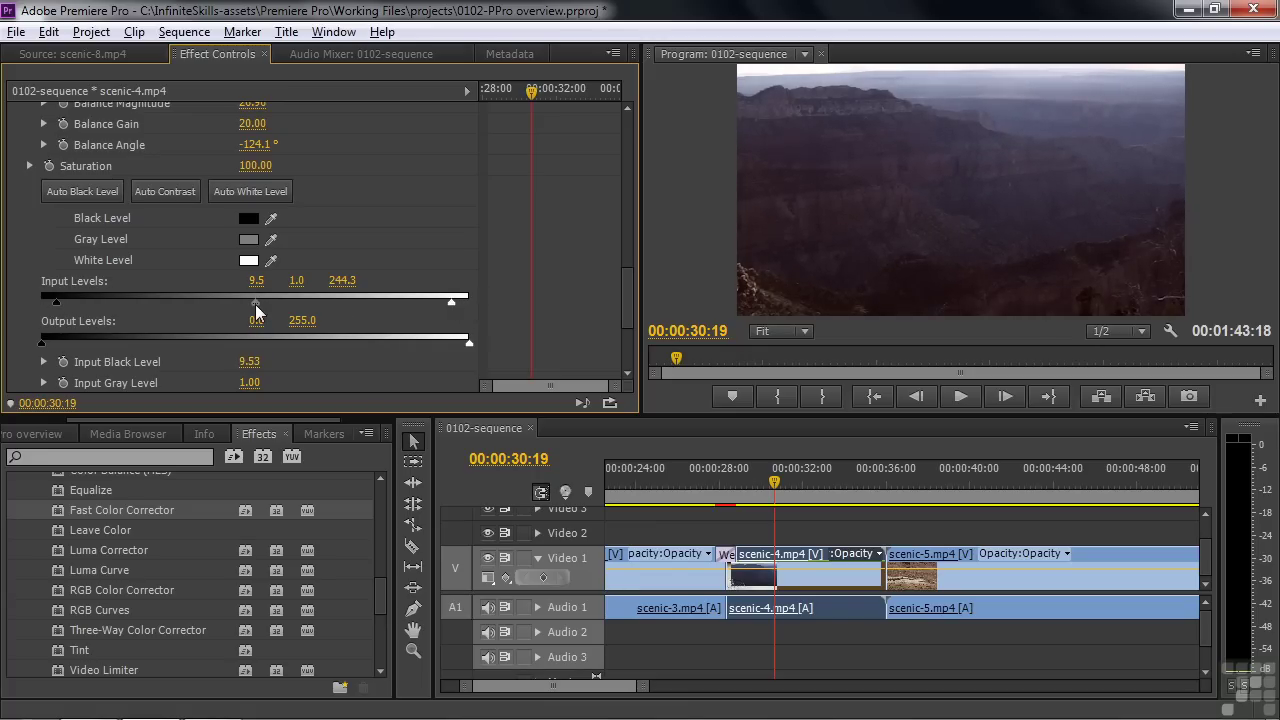
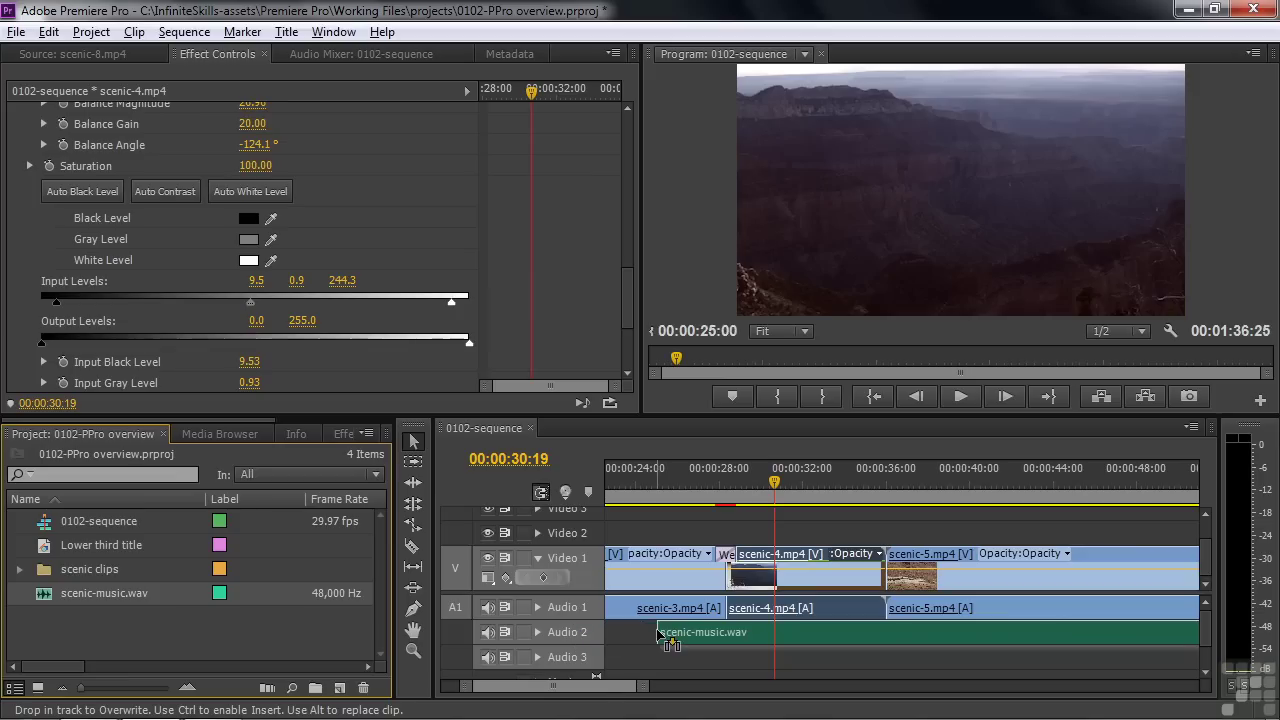
Place scenic-music.wav on the Audio 2 track at the very start of the sequence
left_click_drag(590, 686, 531, 688)
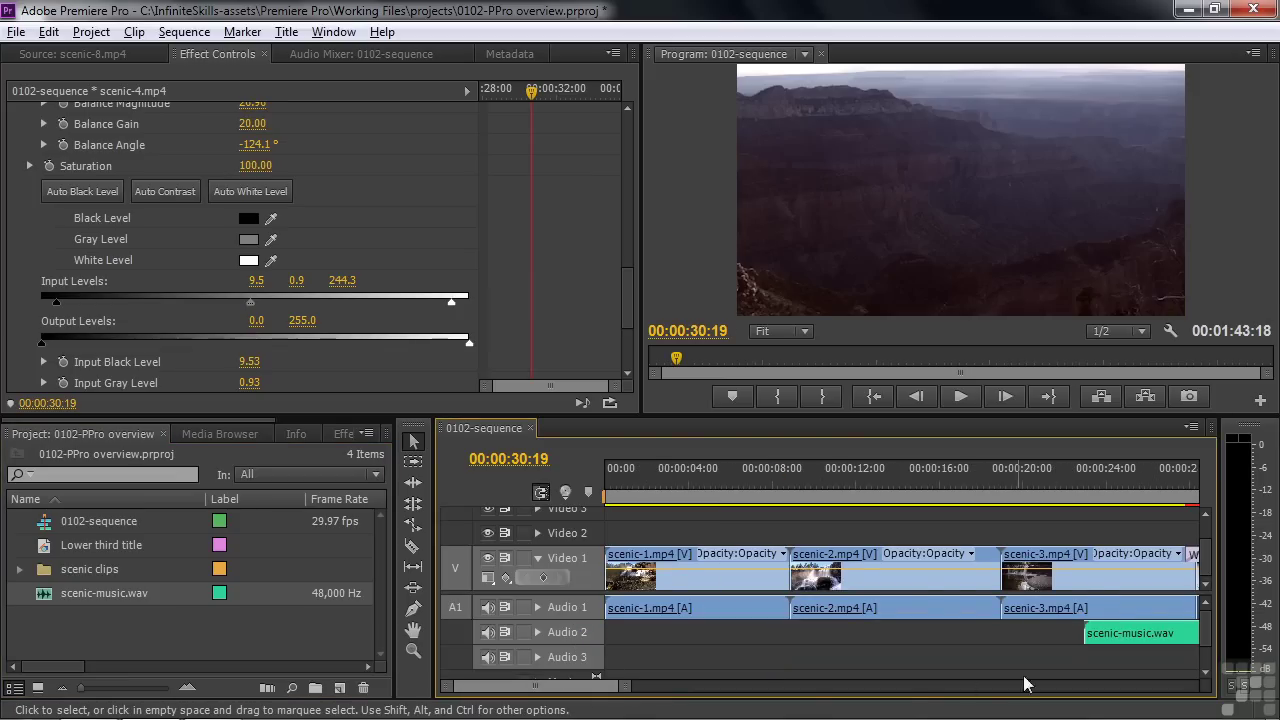
left_click_drag(1178, 634, 685, 632)
Play back the opening of the sequence to hear the music with the clip audio
left_click(608, 468)
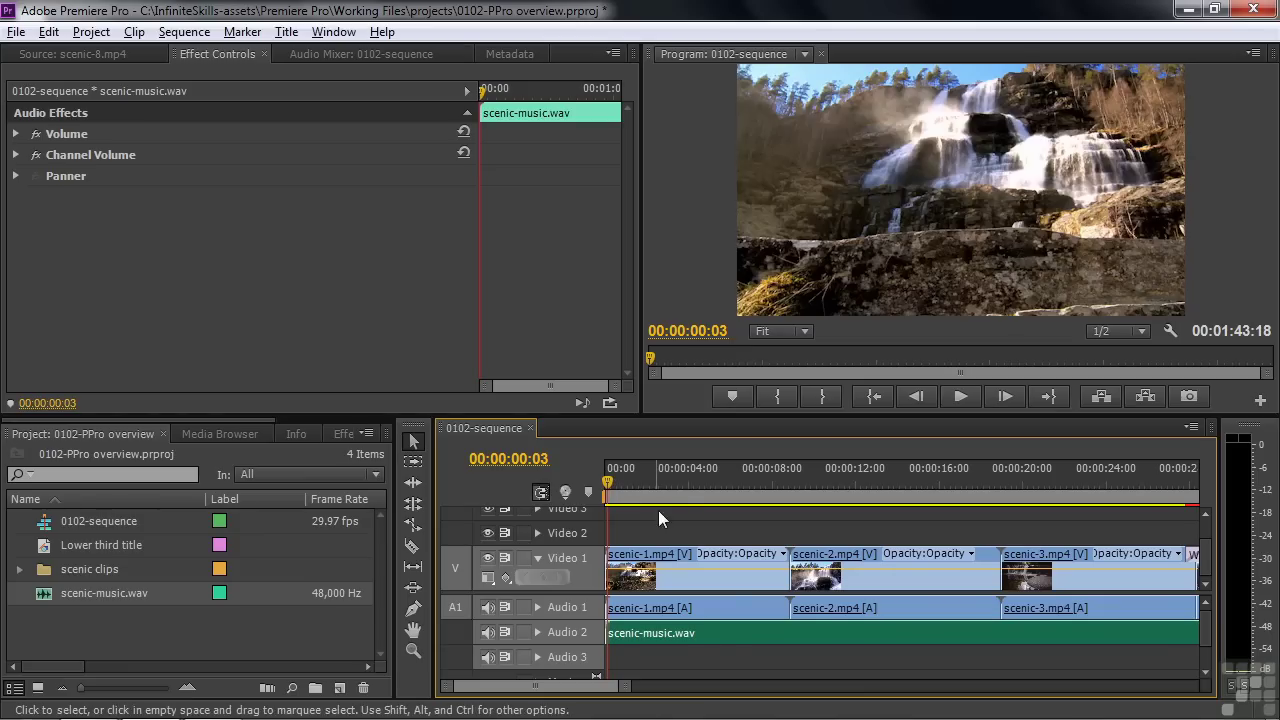
key("space")
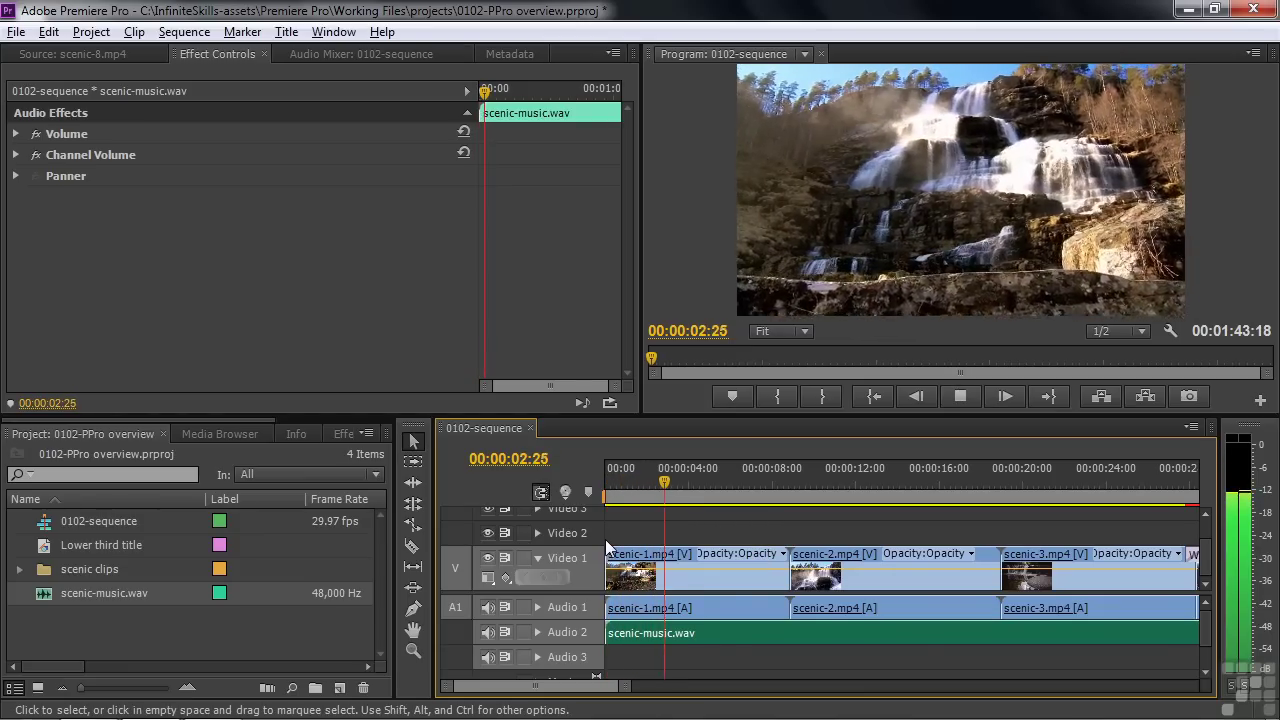
key("space")
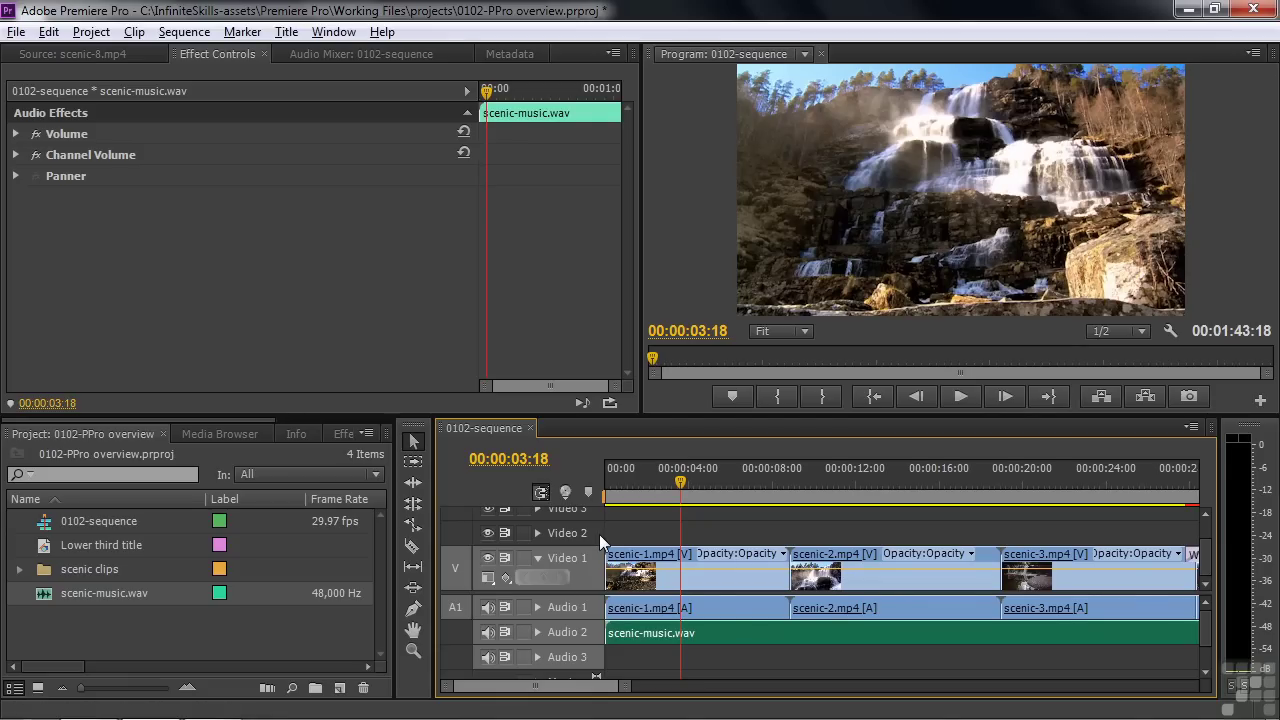
Examine the Volume and Channel Volume audio settings of the scenic-1.mp4 clip
left_click(692, 608)
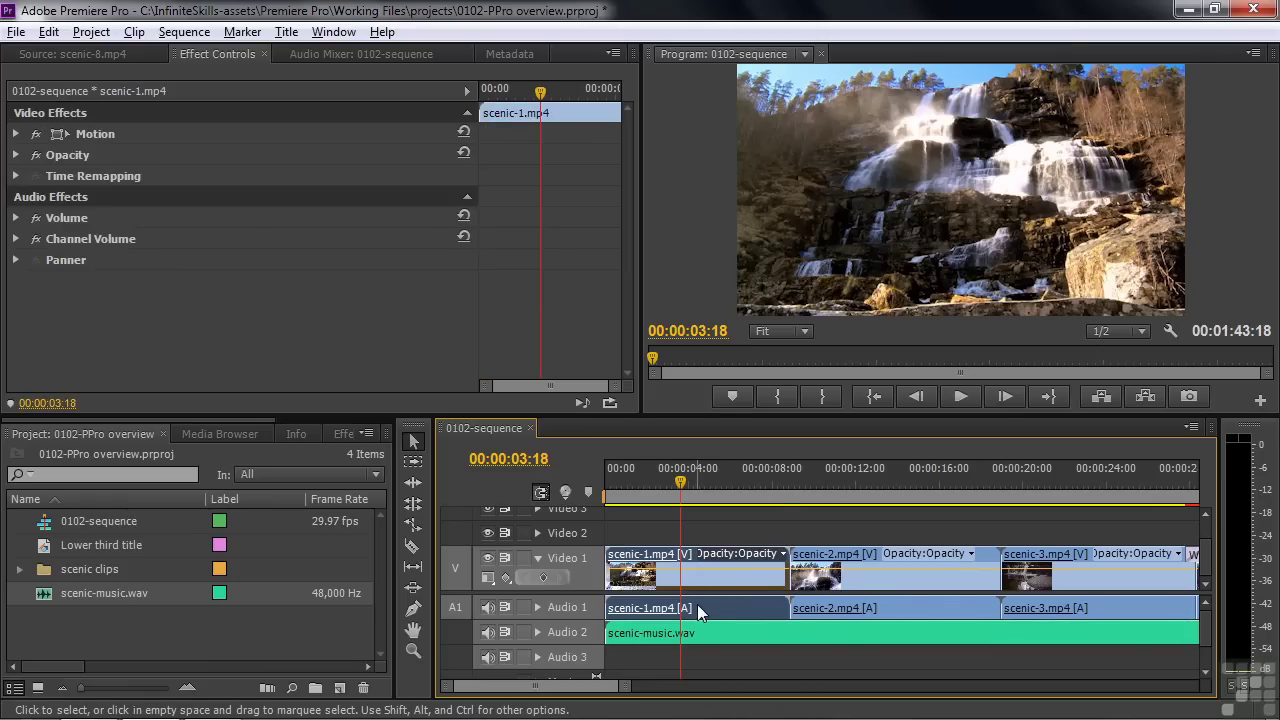
left_click(16, 218)
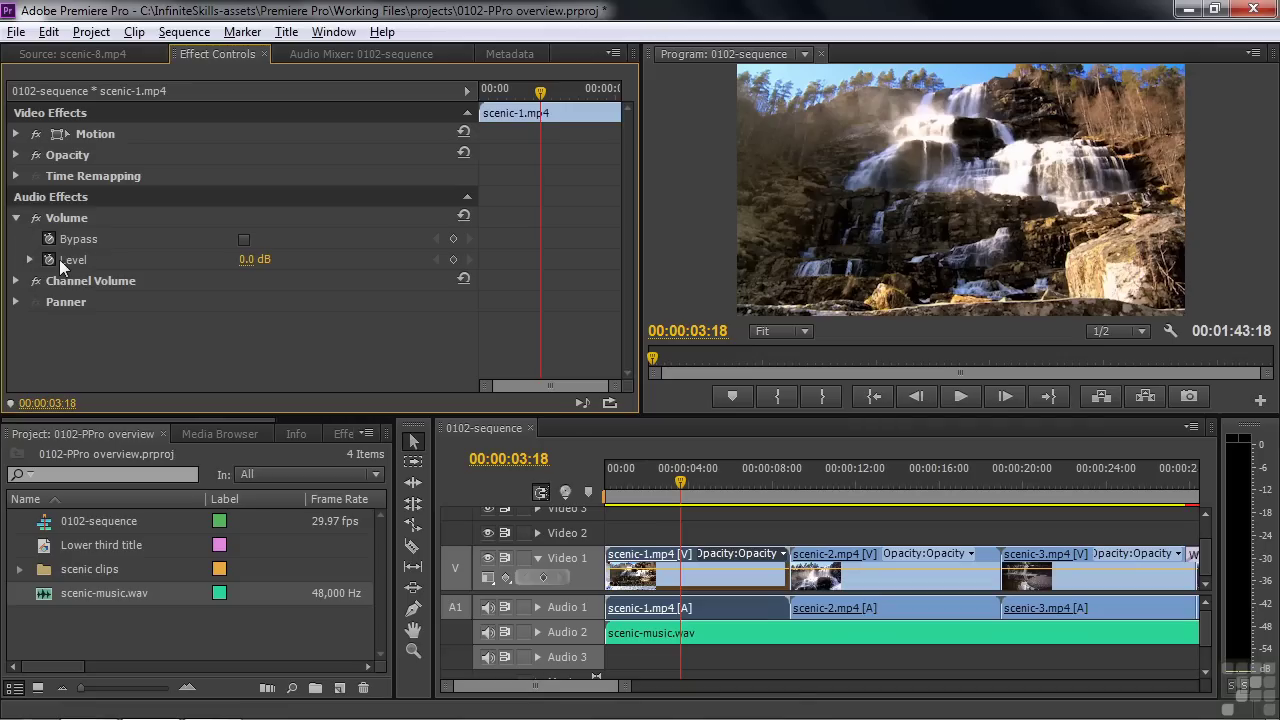
left_click(16, 281)
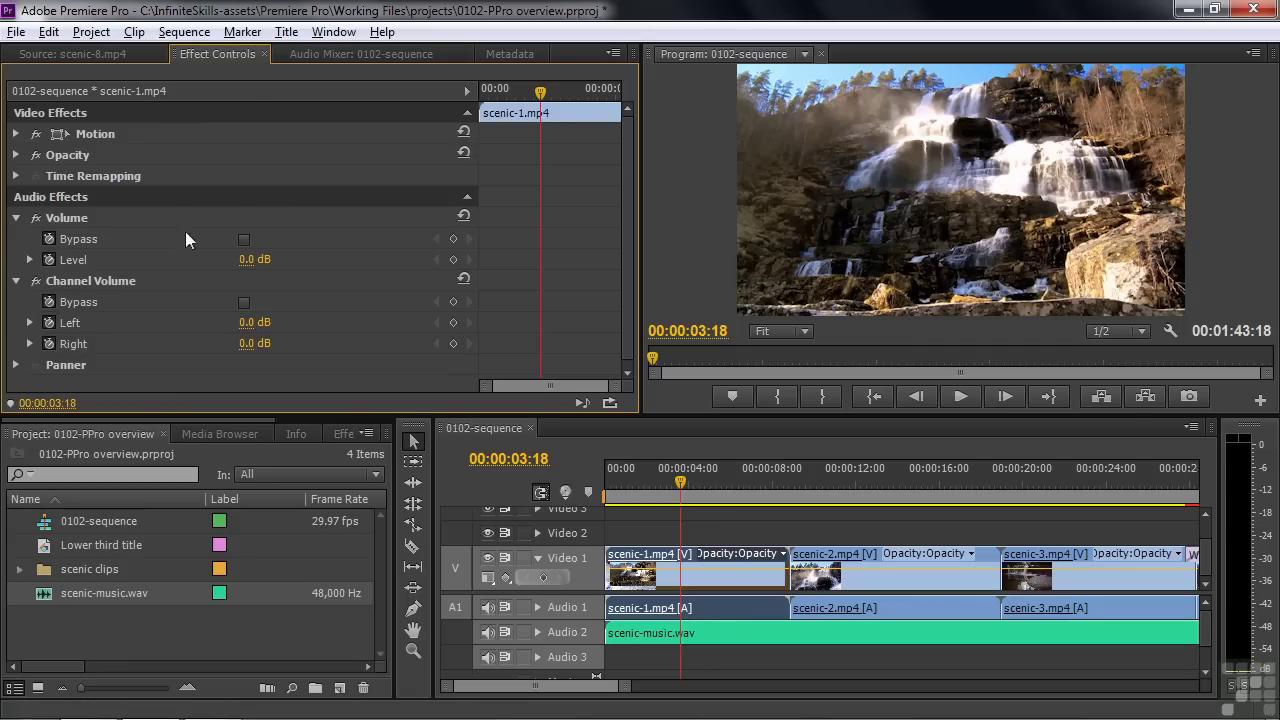
In the Audio Mixer, lower the Audio 1 track volume to about -20.1 dB while playing the sequence from the start
left_click(298, 53)
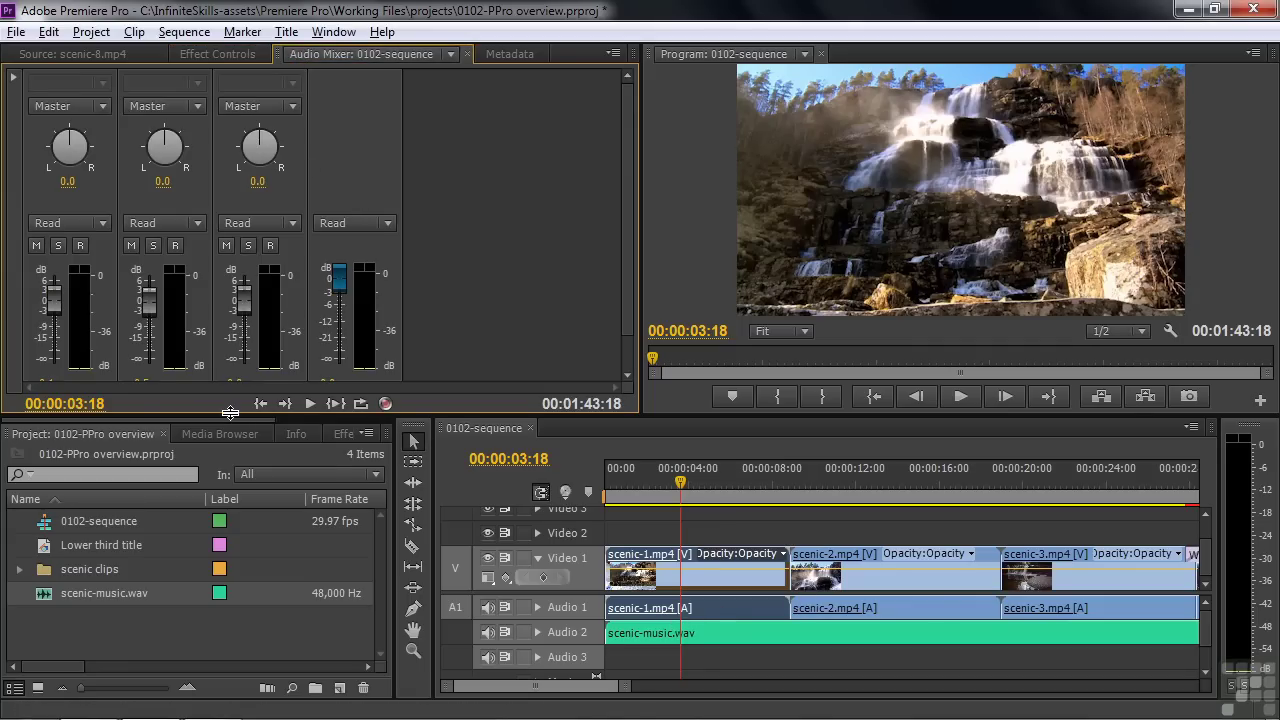
left_click_drag(230, 413, 225, 462)
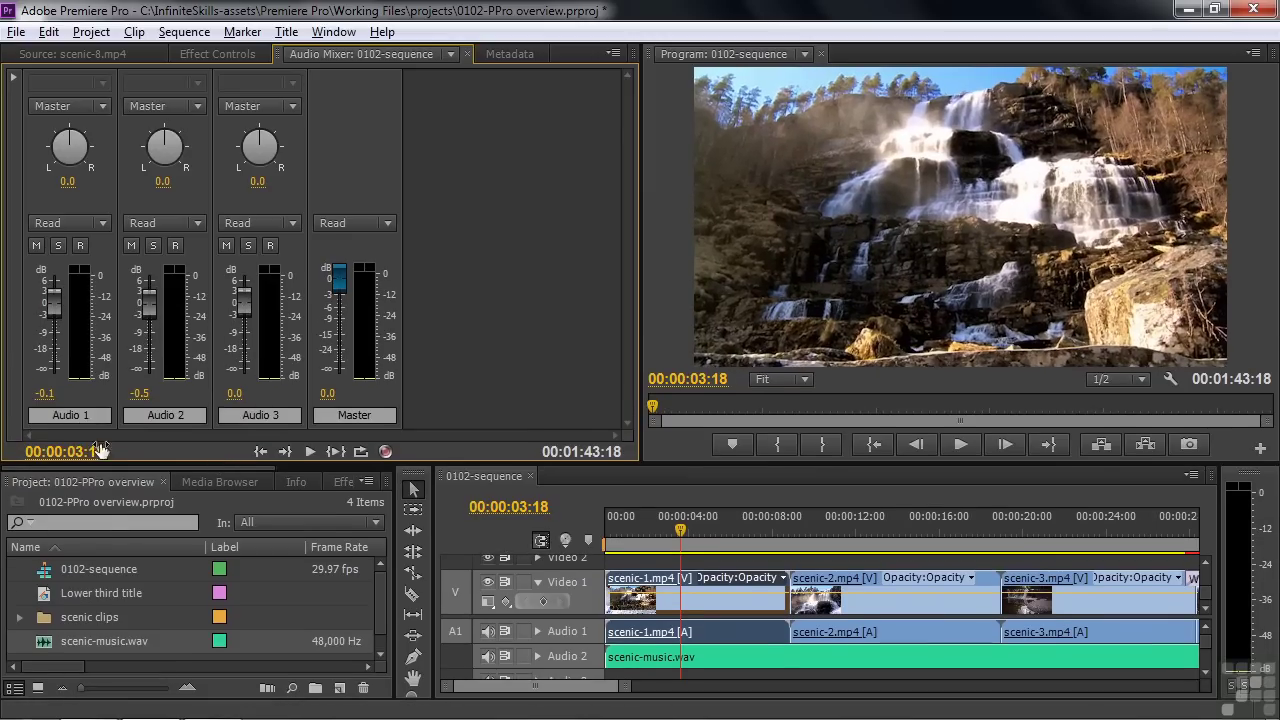
left_click_drag(681, 530, 588, 540)
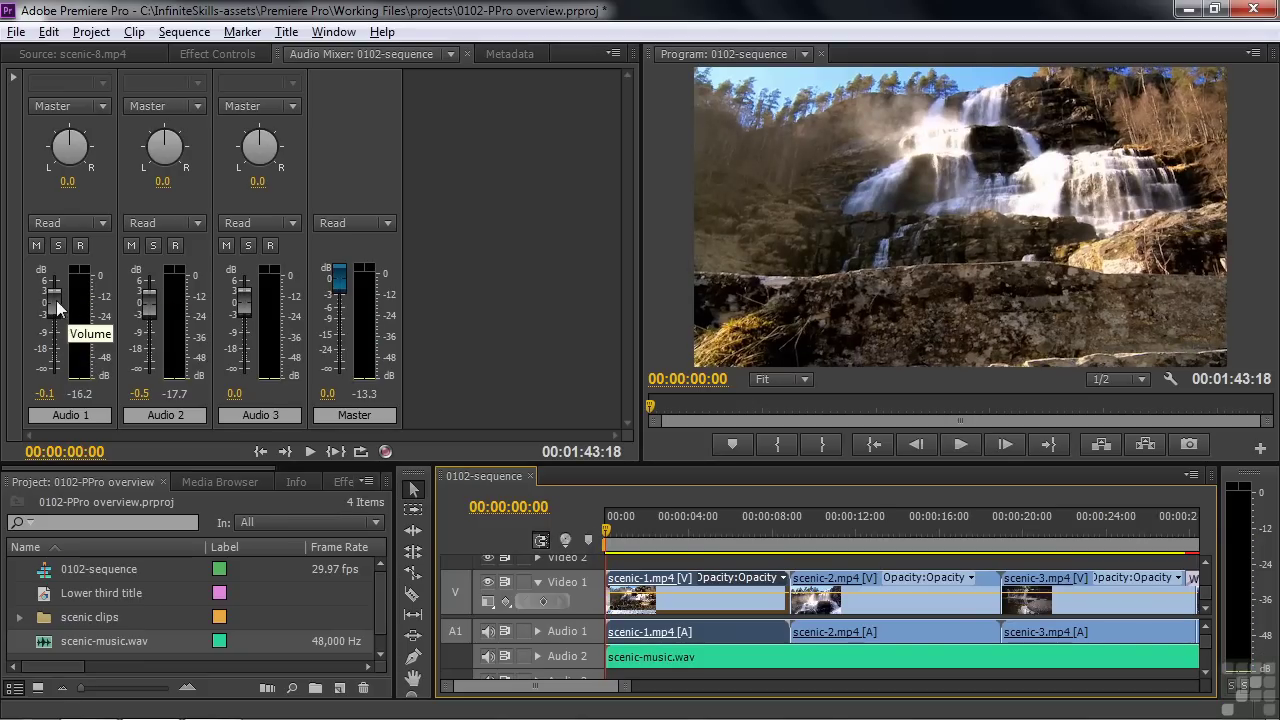
key("space")
left_click_drag(53, 302, 48, 350)
key("space")
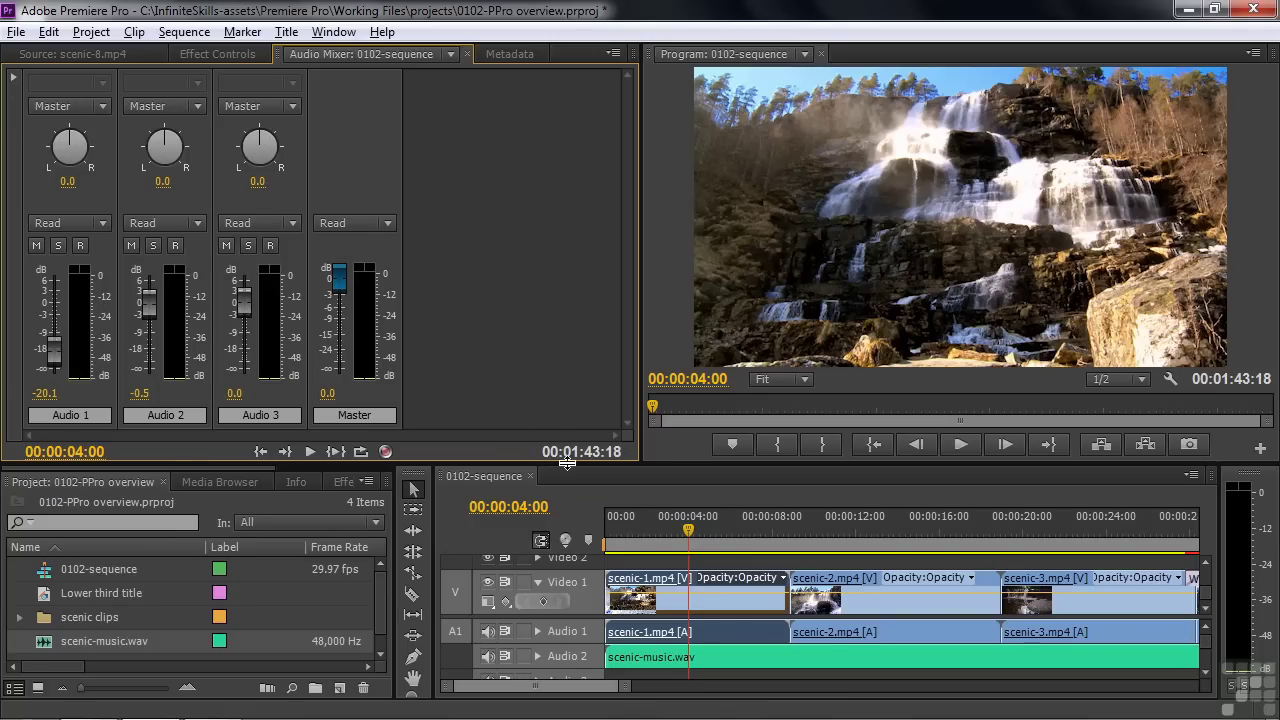
left_click_drag(566, 462, 575, 385)
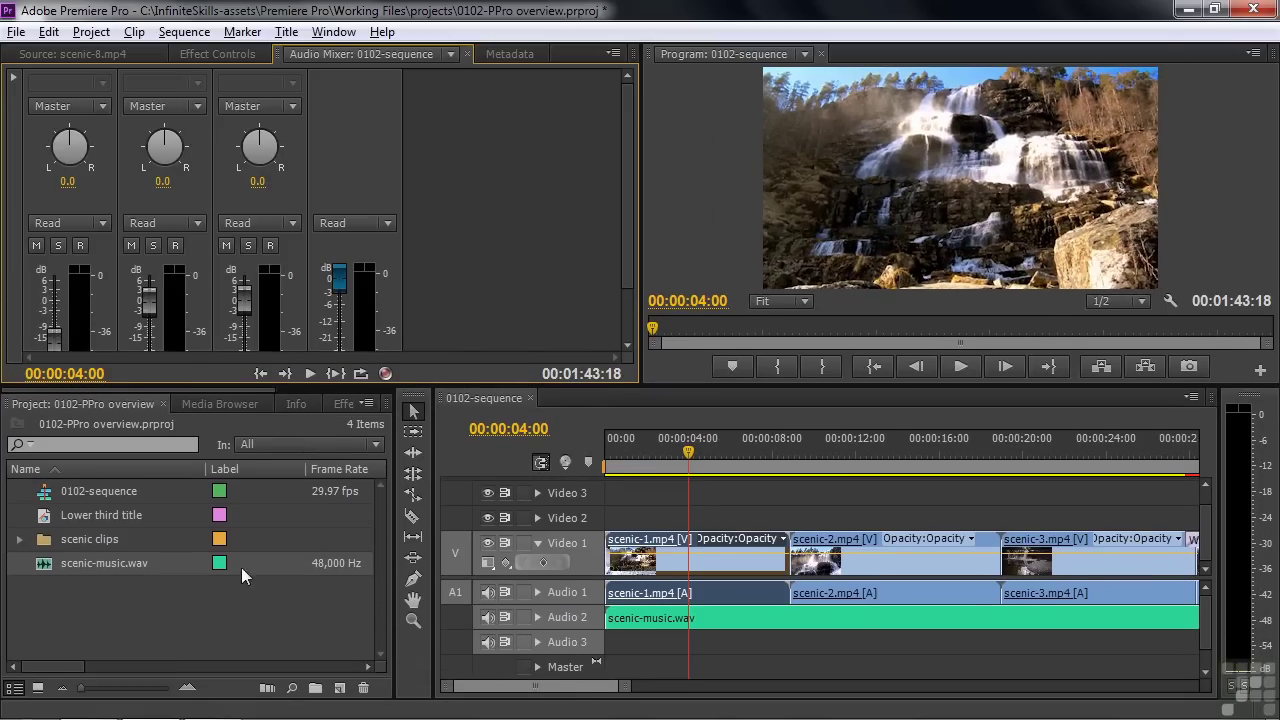
Import timelapse-2.mp4 from the Digital Juice stock footage folder and place it on Video 2 above scenic-9.mp4
double_click(59, 615)
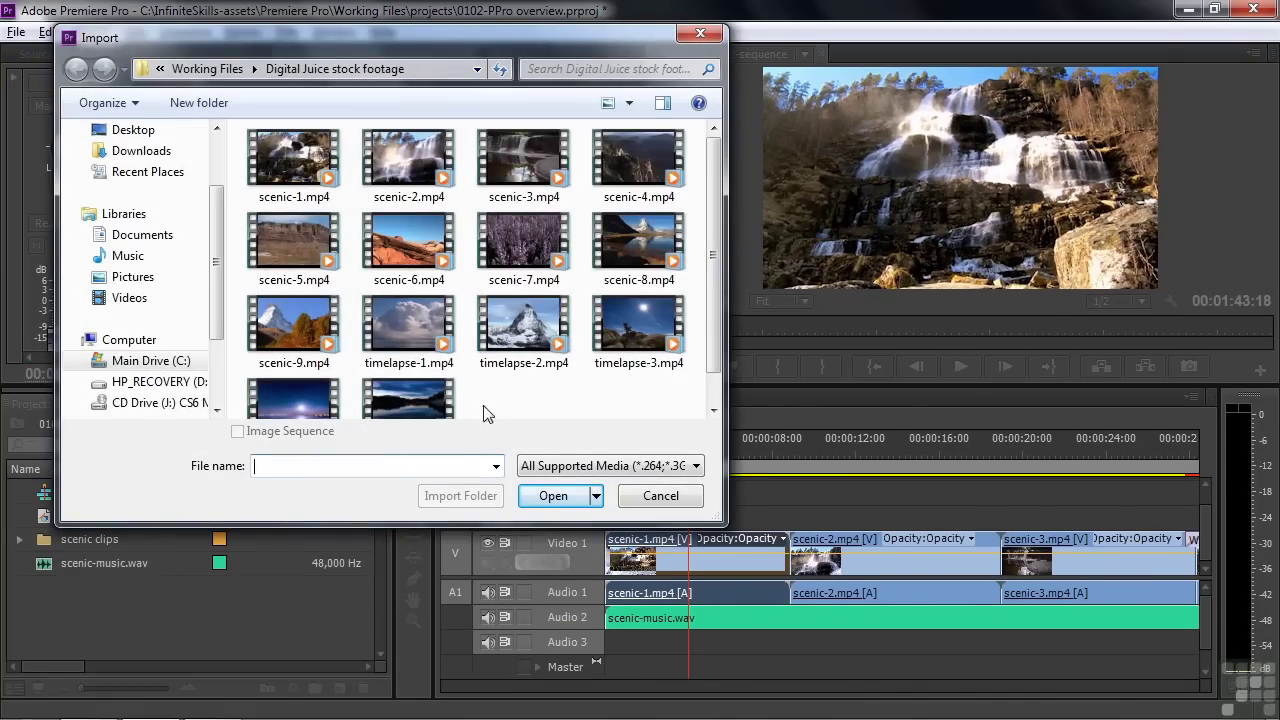
double_click(520, 336)
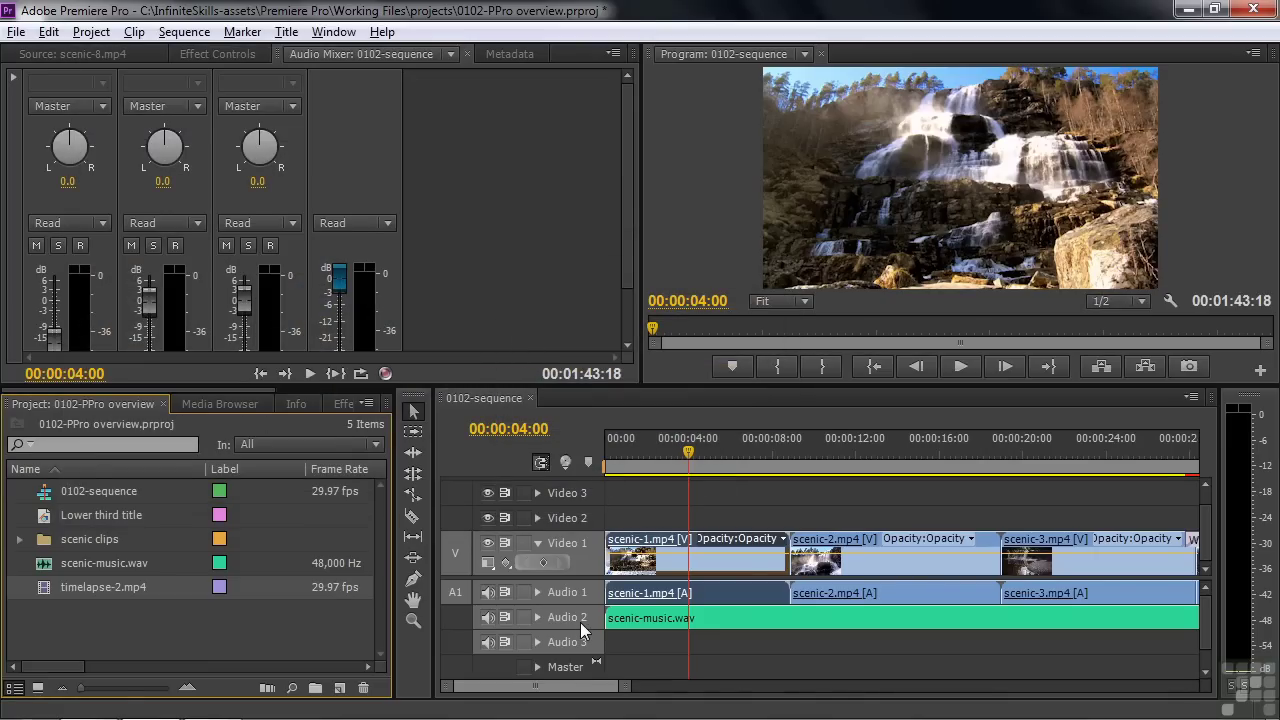
key("backslash")
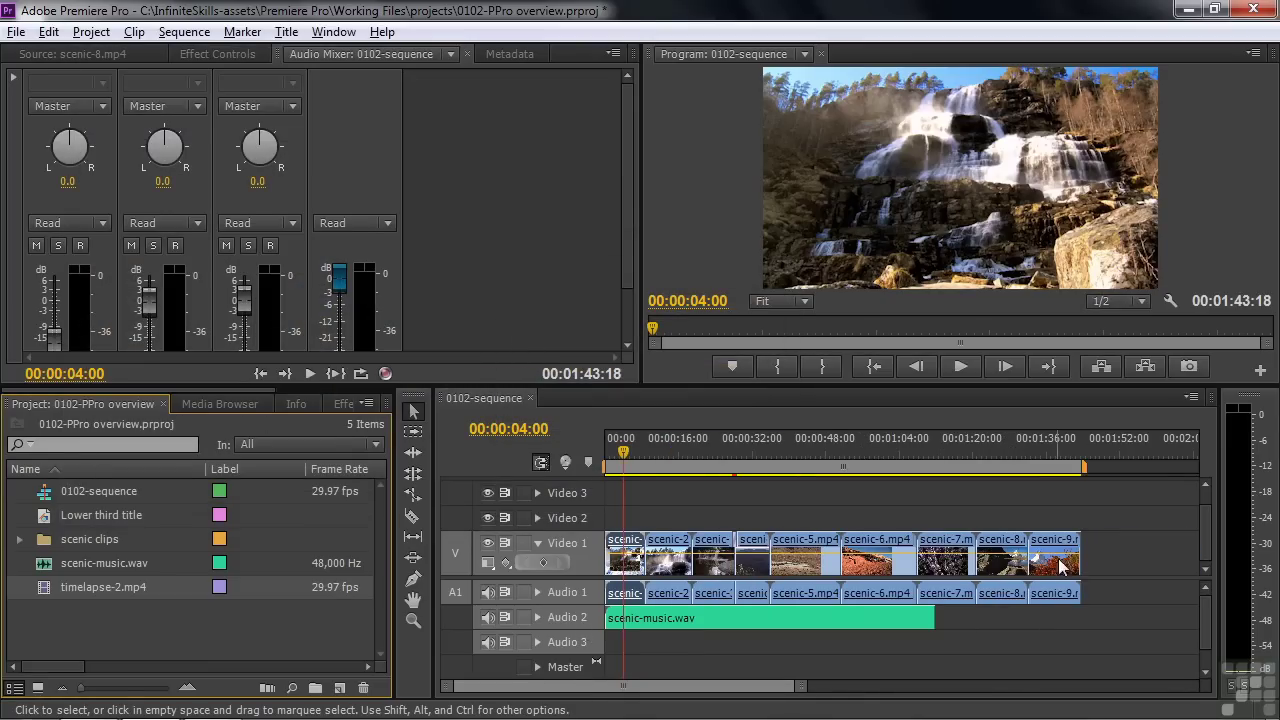
left_click(1043, 445)
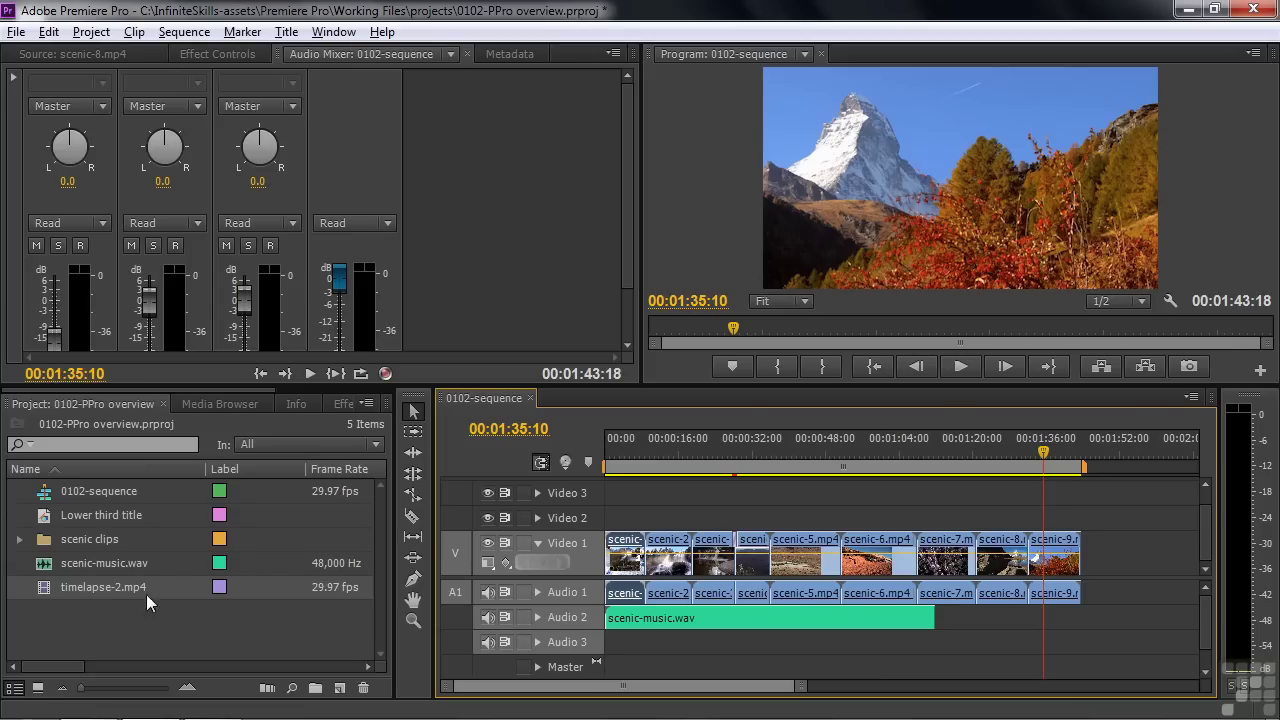
left_click_drag(37, 587, 1028, 517)
left_click_drag(1050, 451, 1044, 452)
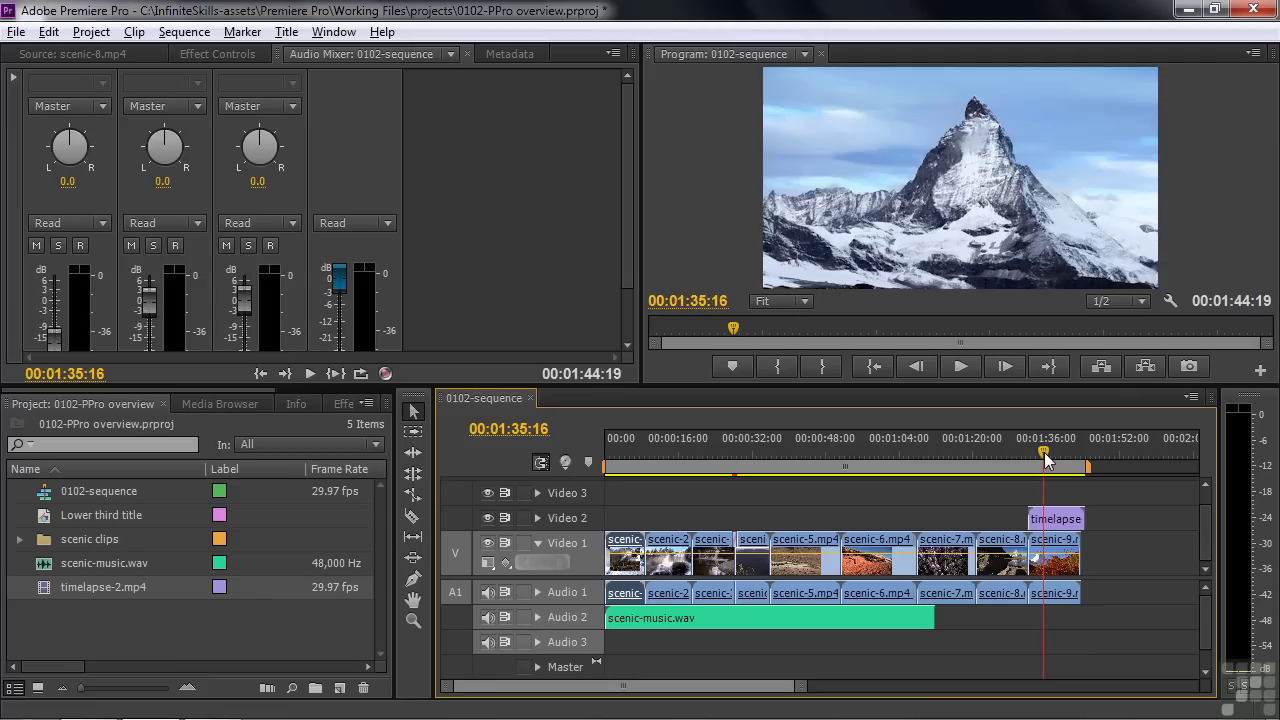
Scale timelapse-2.mp4 down to less than half size and position it as a picture-in-picture in the lower-right part of the frame
left_click(1070, 520)
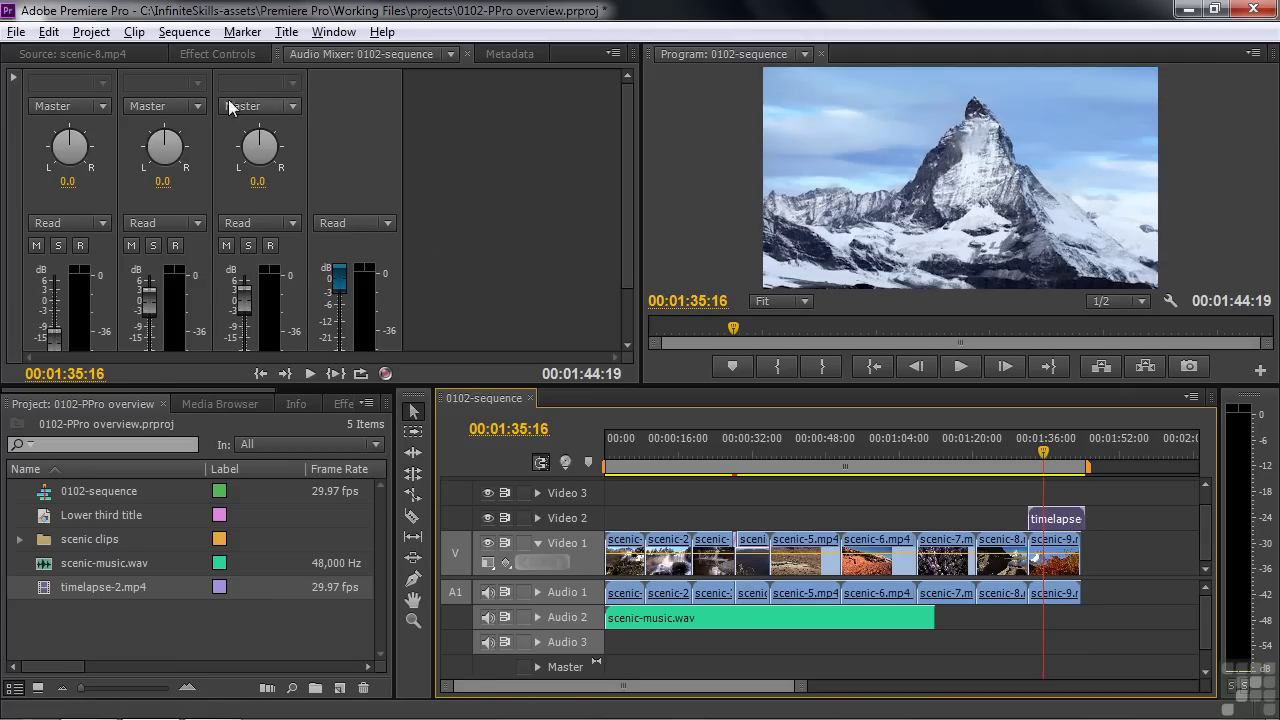
left_click(219, 53)
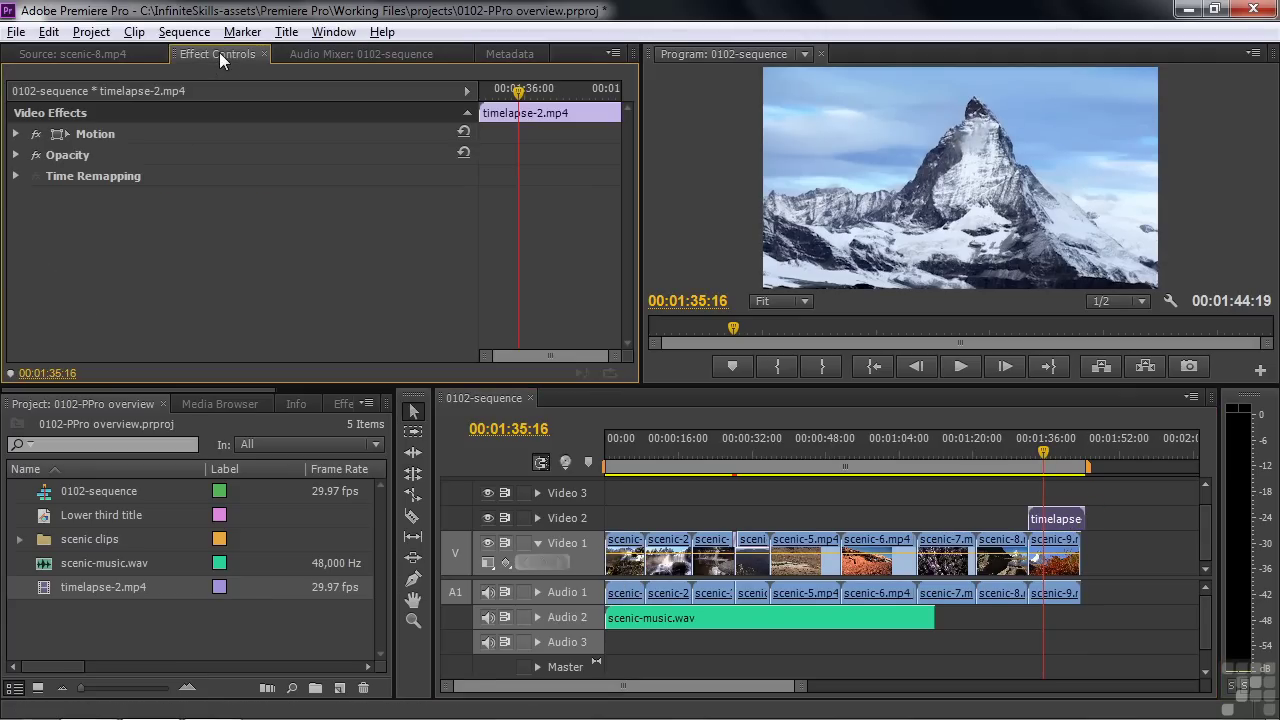
left_click(70, 132)
left_click_drag(762, 68, 876, 130)
left_click_drag(1018, 172, 1103, 221)
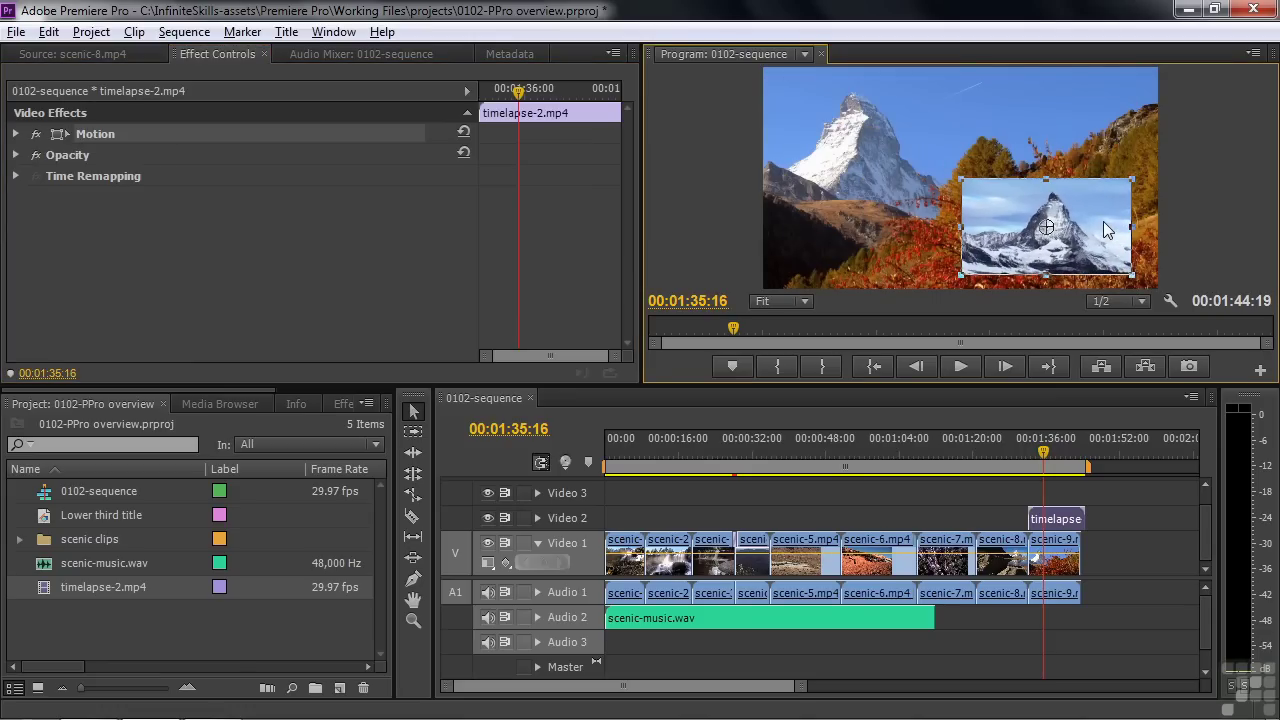
Play back the picture-in-picture from near the start of timelapse-2.mp4
left_click(1039, 462)
key("j")
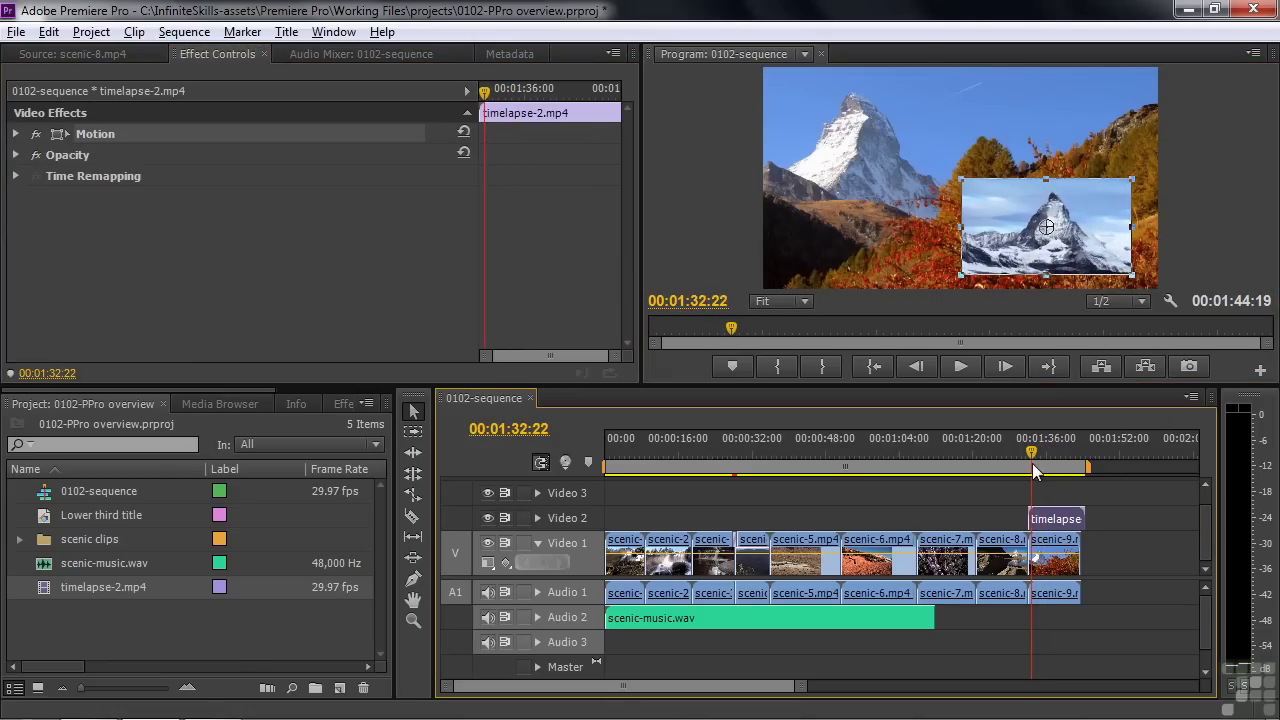
key("l")
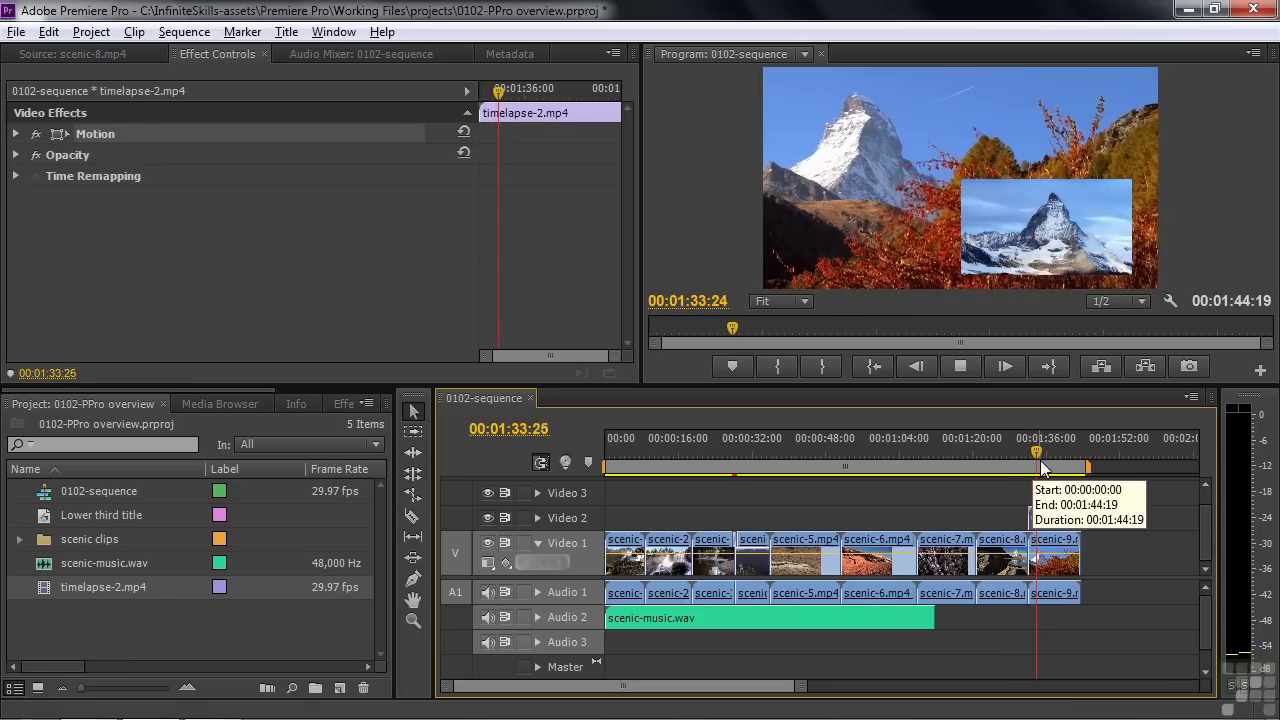
key("k")
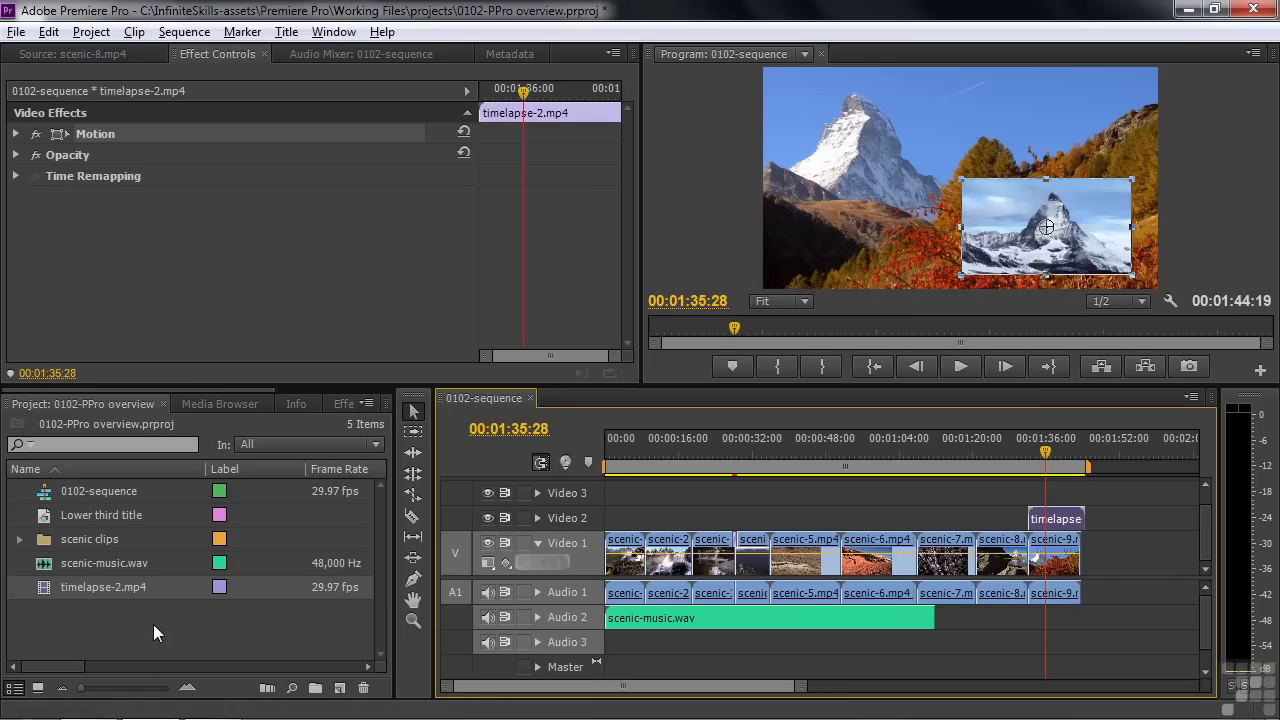
Open the Lower third title in the title editor, show the current video frame behind its text, and close it
double_click(45, 515)
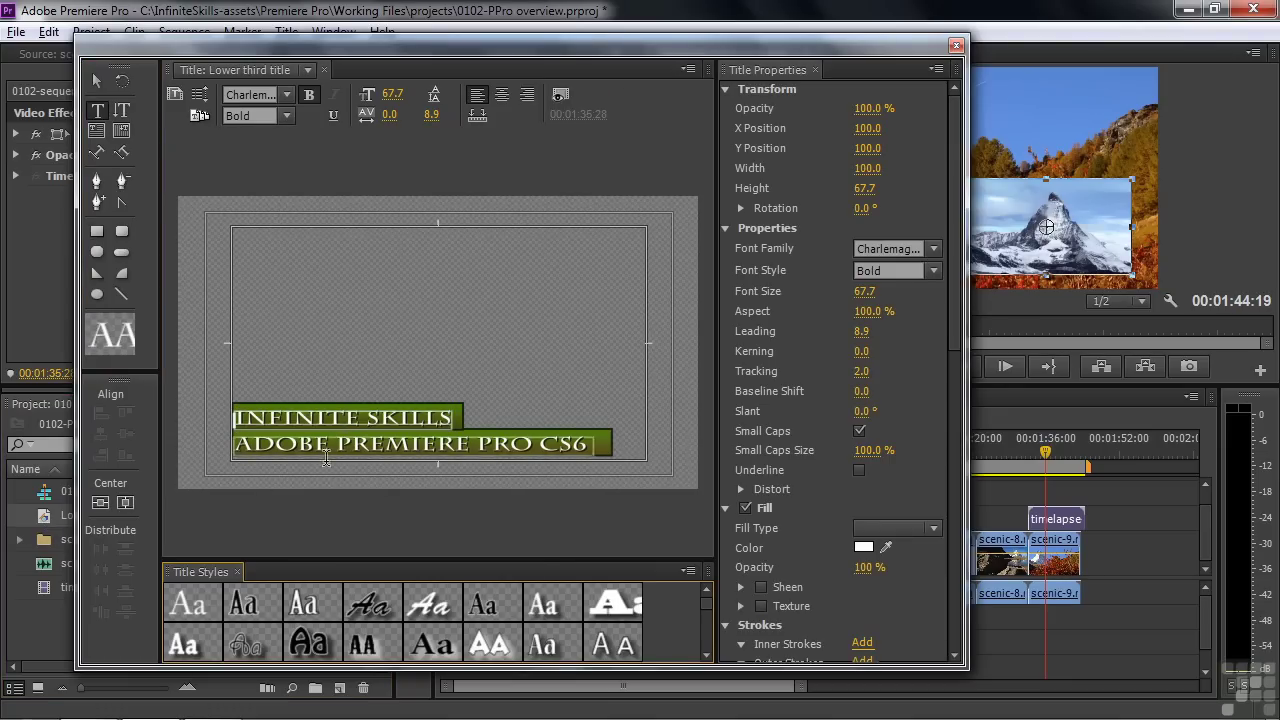
left_click(598, 437)
left_click(560, 94)
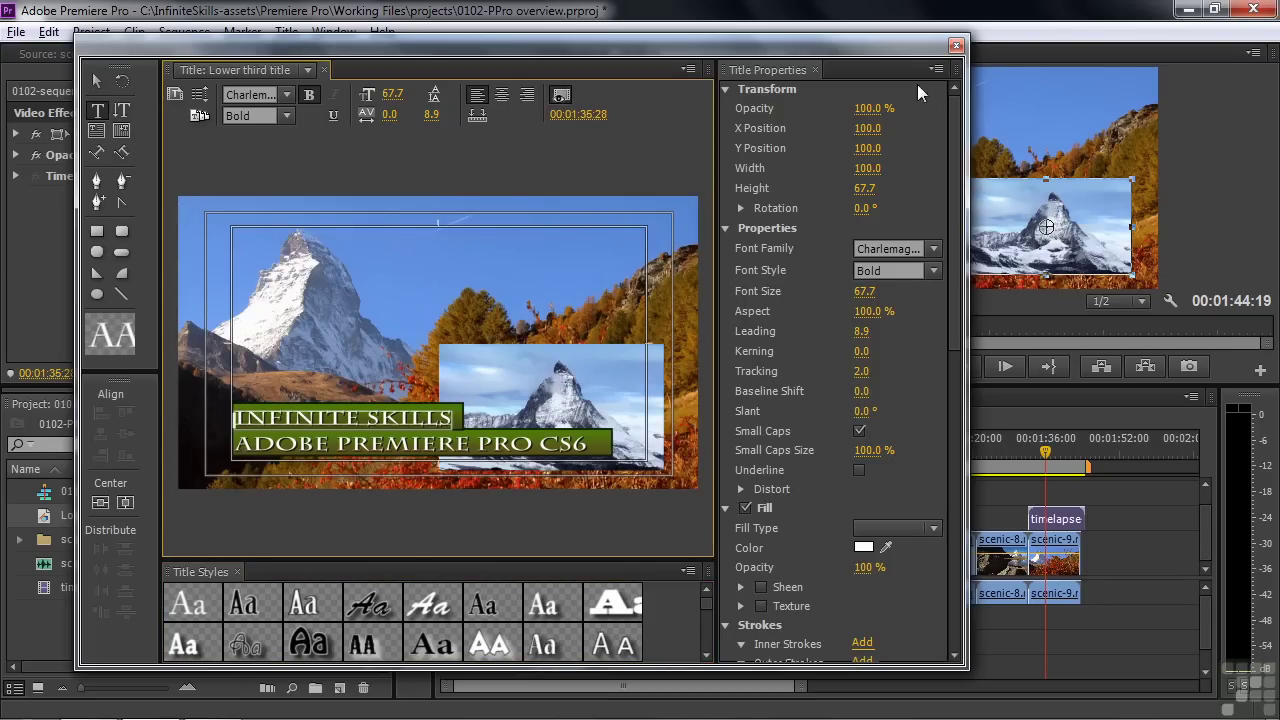
left_click(956, 45)
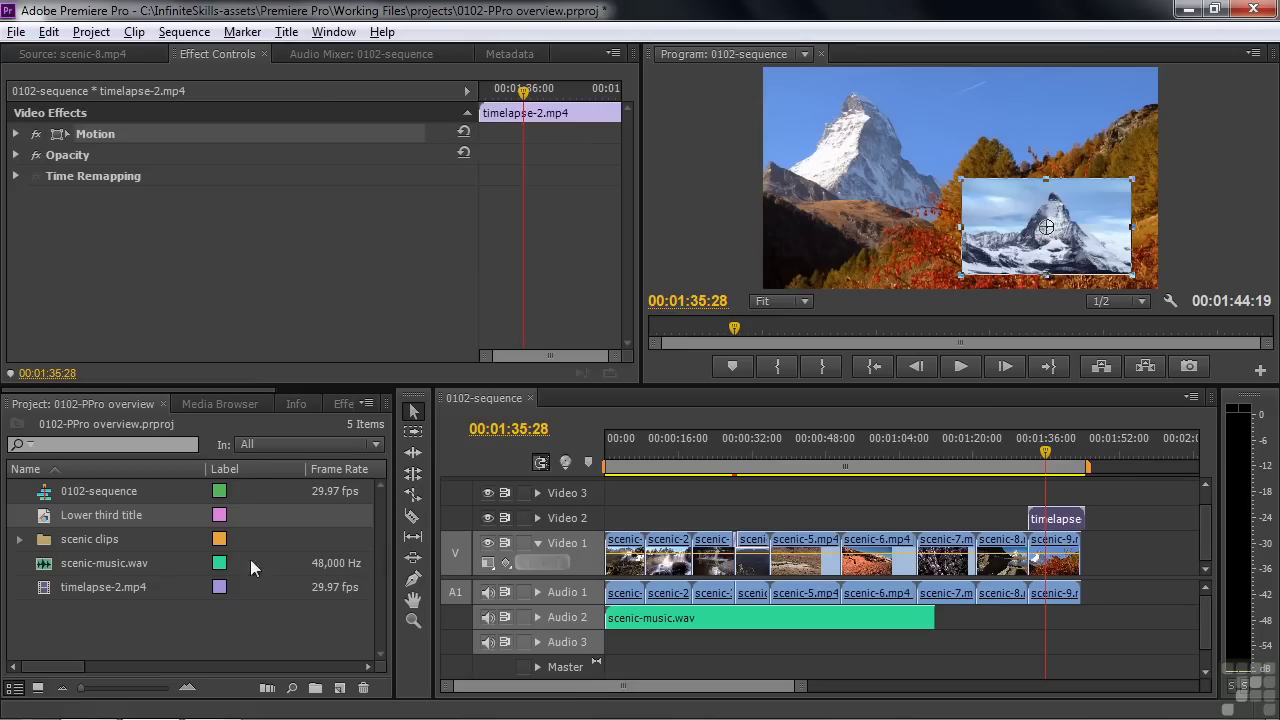
Place the Lower third title on Video 3 above timelapse-2.mp4 and play it back from just before its start
left_click_drag(48, 514, 1072, 500)
left_click_drag(1045, 455, 1024, 460)
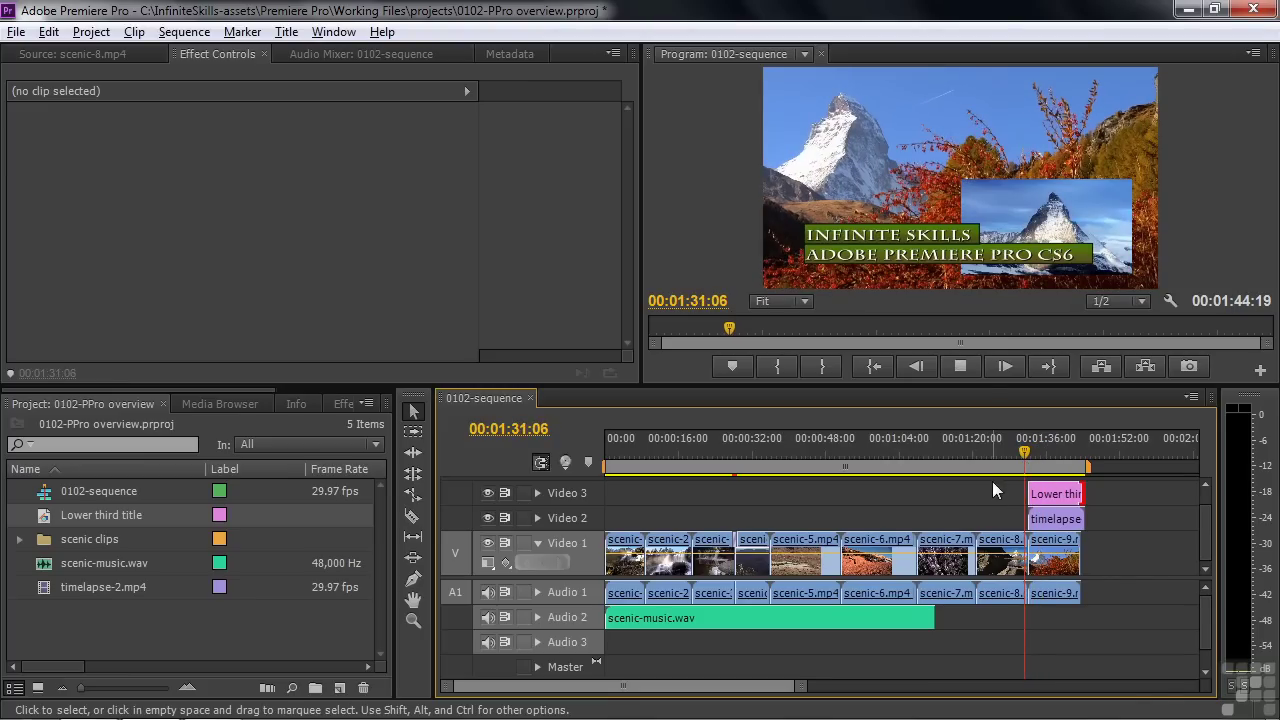
key("space")
key("space")
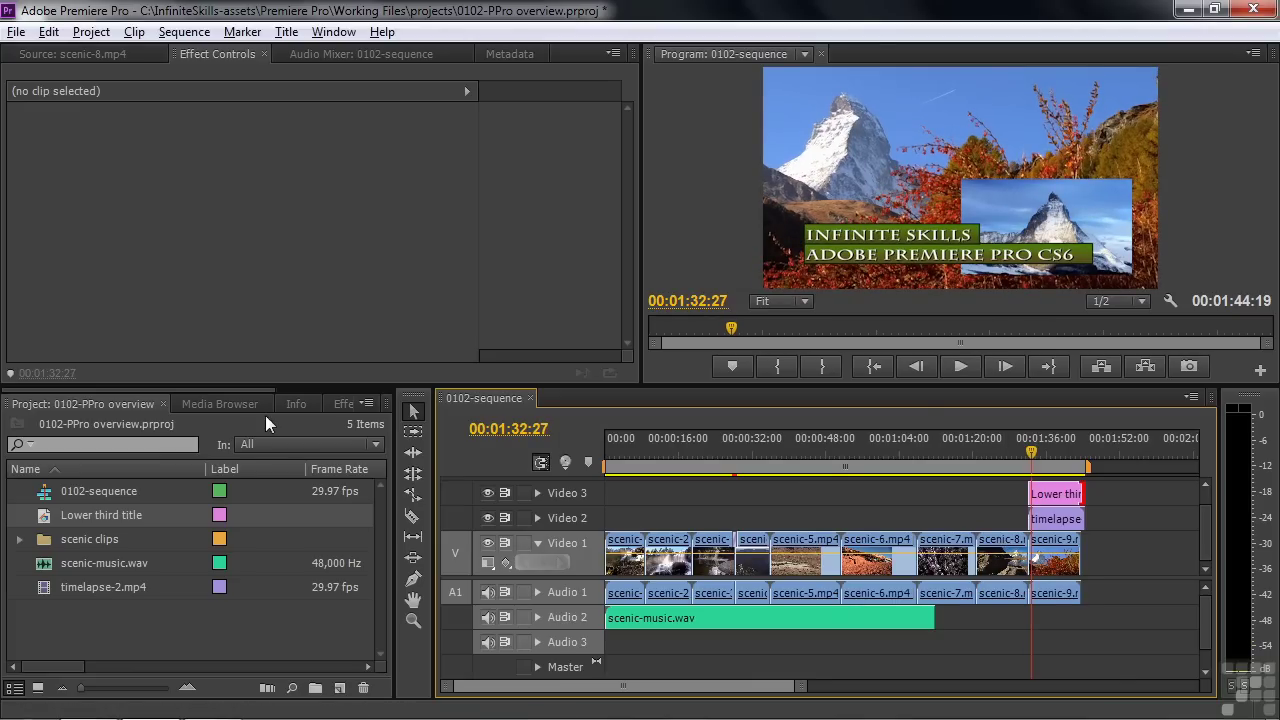
Apply a Cross Dissolve to the start of both the Lower third title and timelapse-2.mp4
left_click_drag(250, 390, 367, 387)
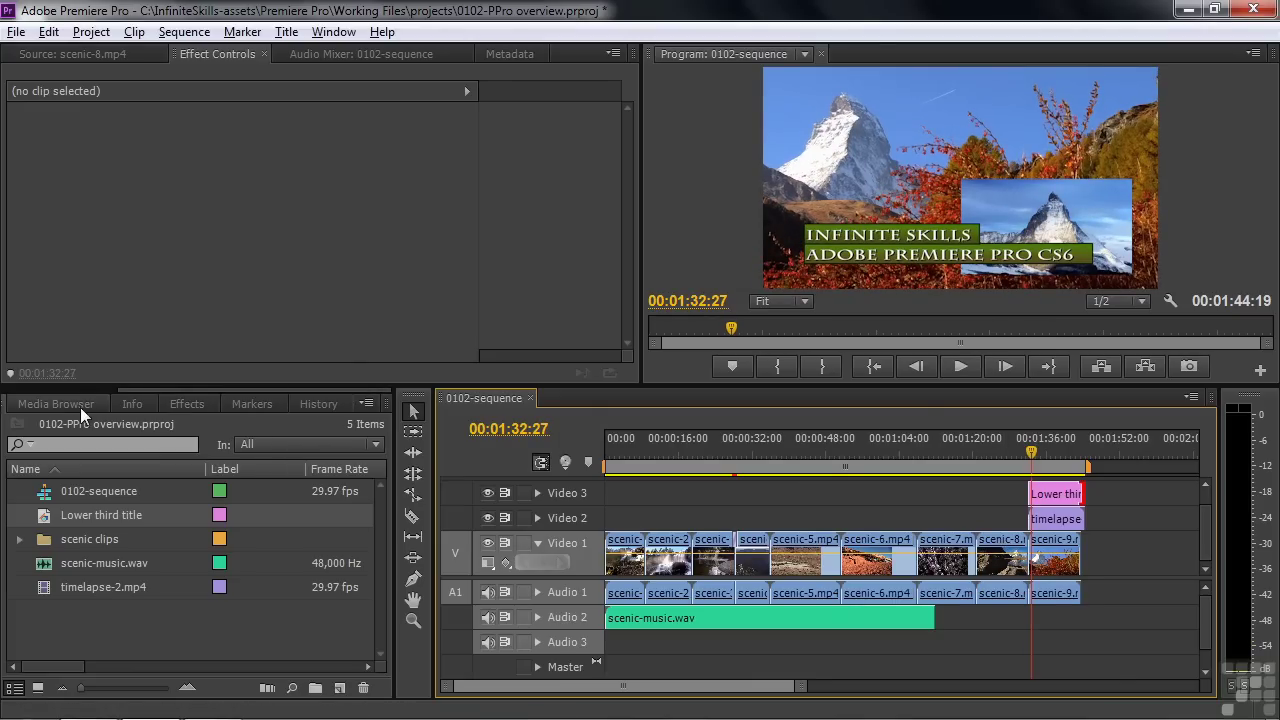
left_click(172, 405)
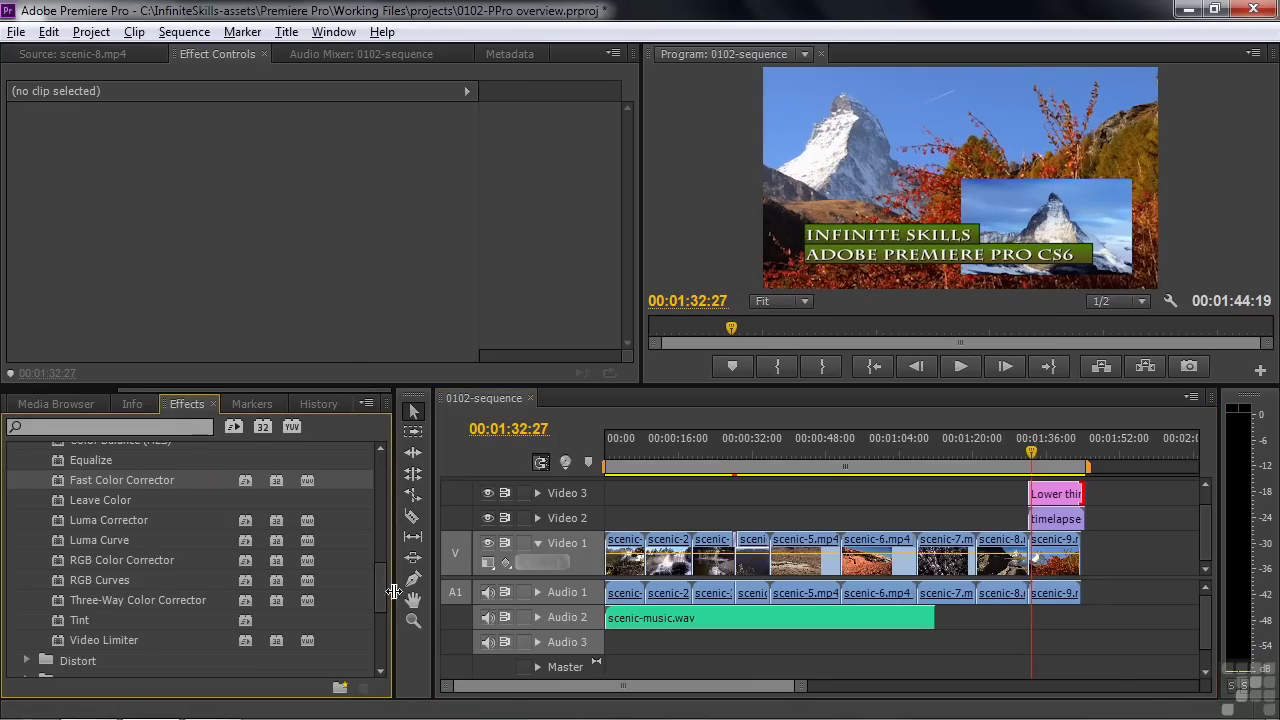
left_click_drag(371, 595, 372, 470)
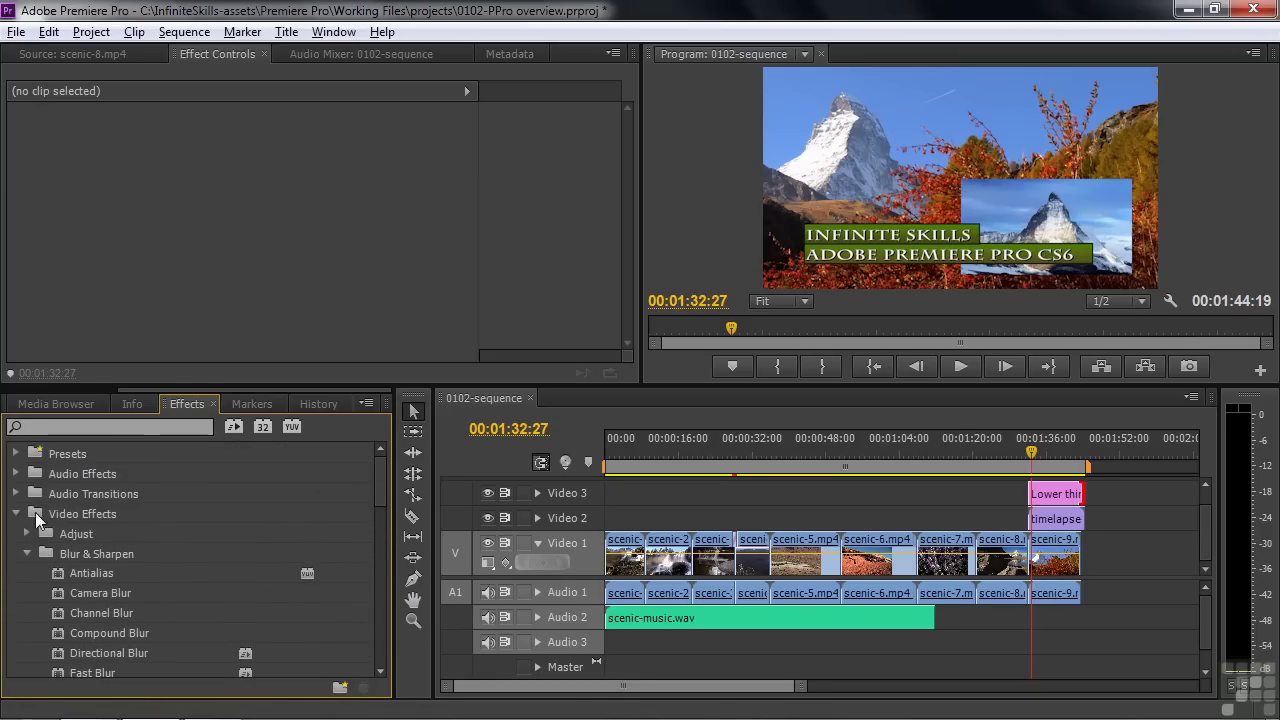
left_click(17, 514)
left_click(16, 534)
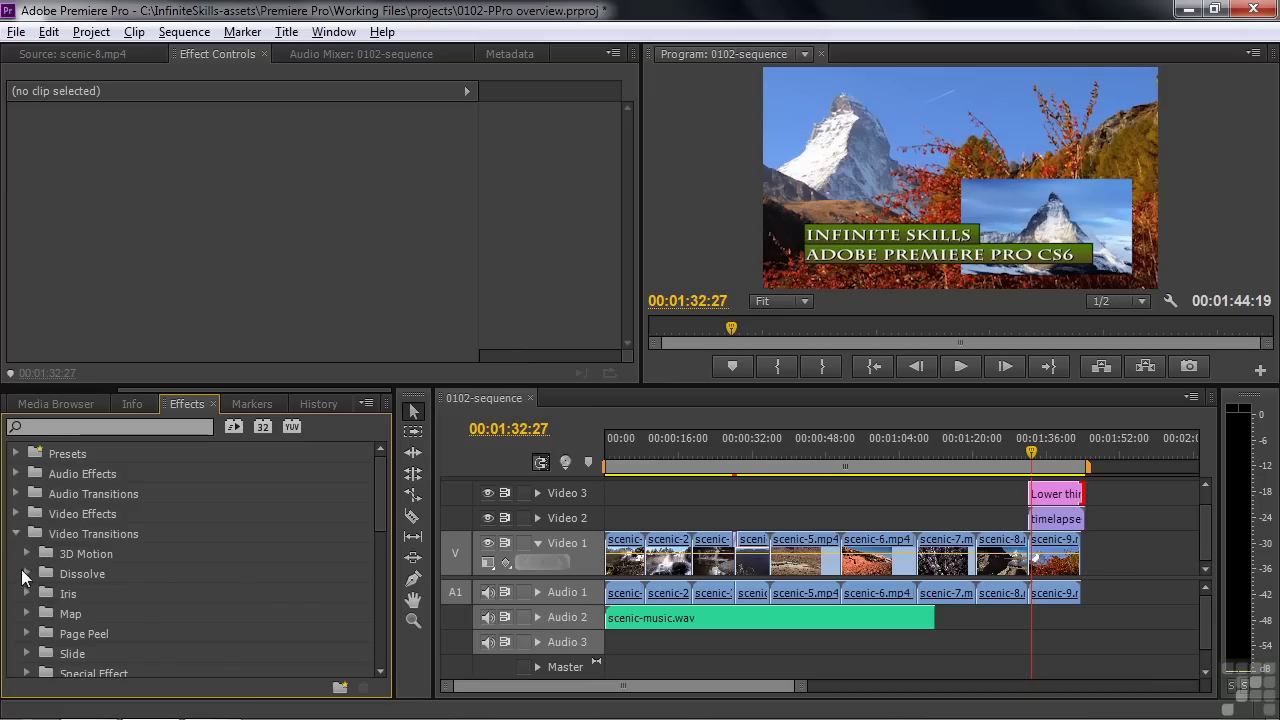
left_click(26, 574)
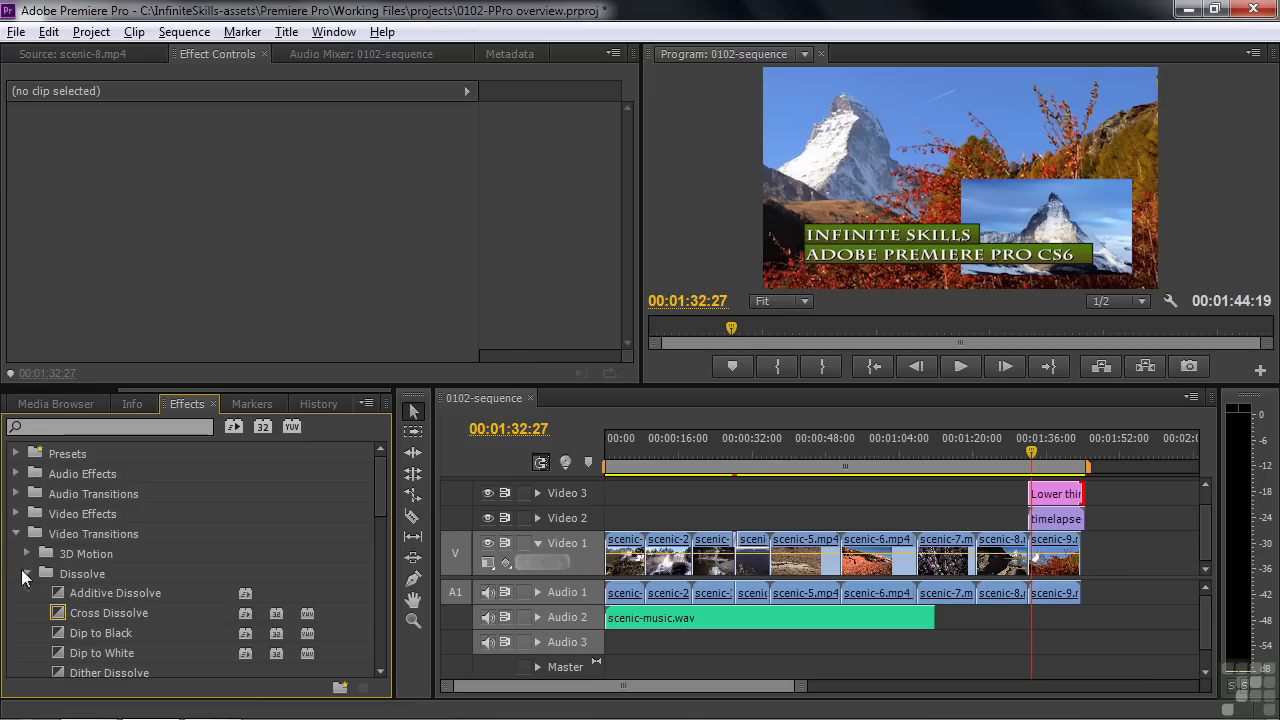
left_click_drag(123, 611, 1032, 496)
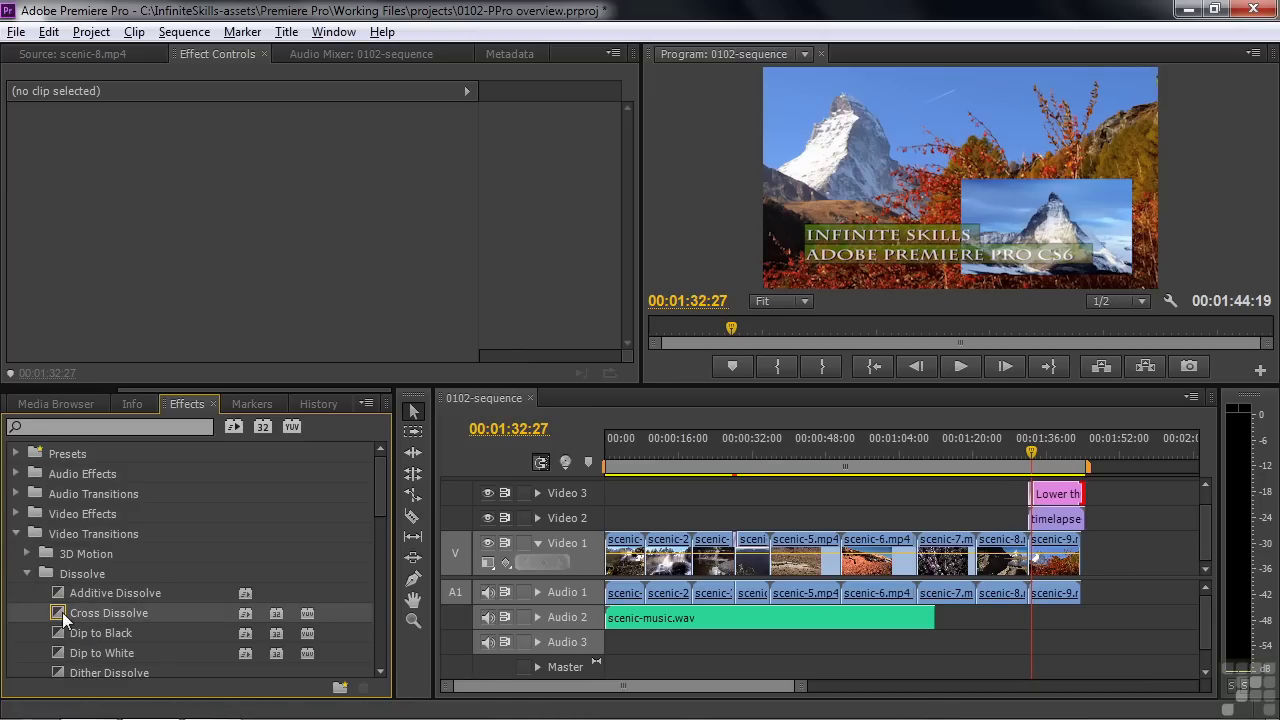
left_click_drag(62, 612, 1040, 518)
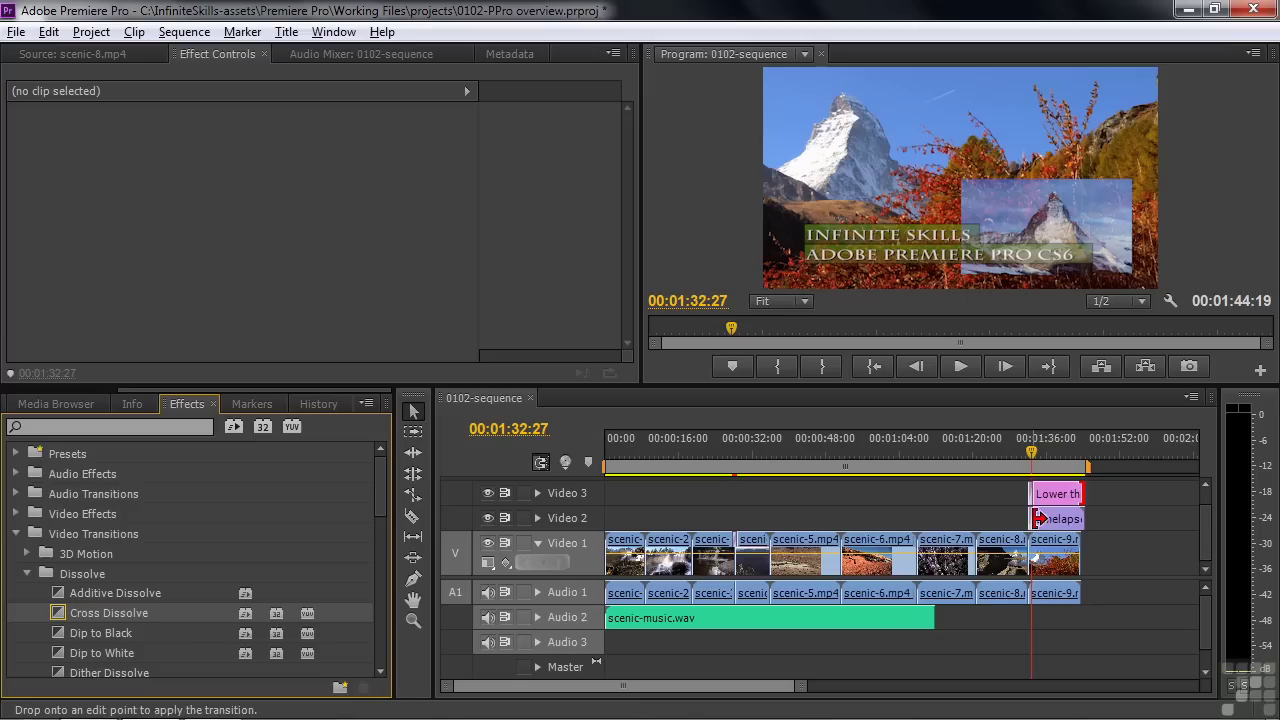
Play back the fade-in of the title and picture-in-picture from shortly before scenic-9.mp4
left_click_drag(1036, 457, 1015, 457)
key("space")
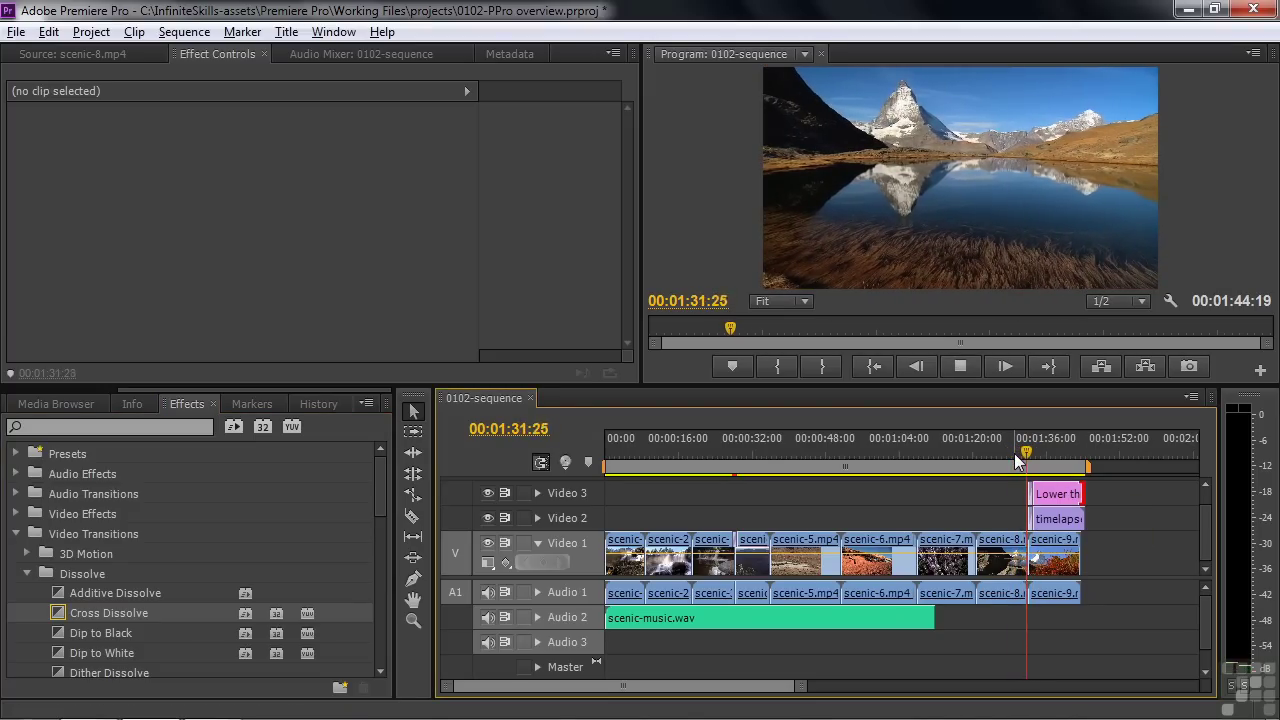
key("space")
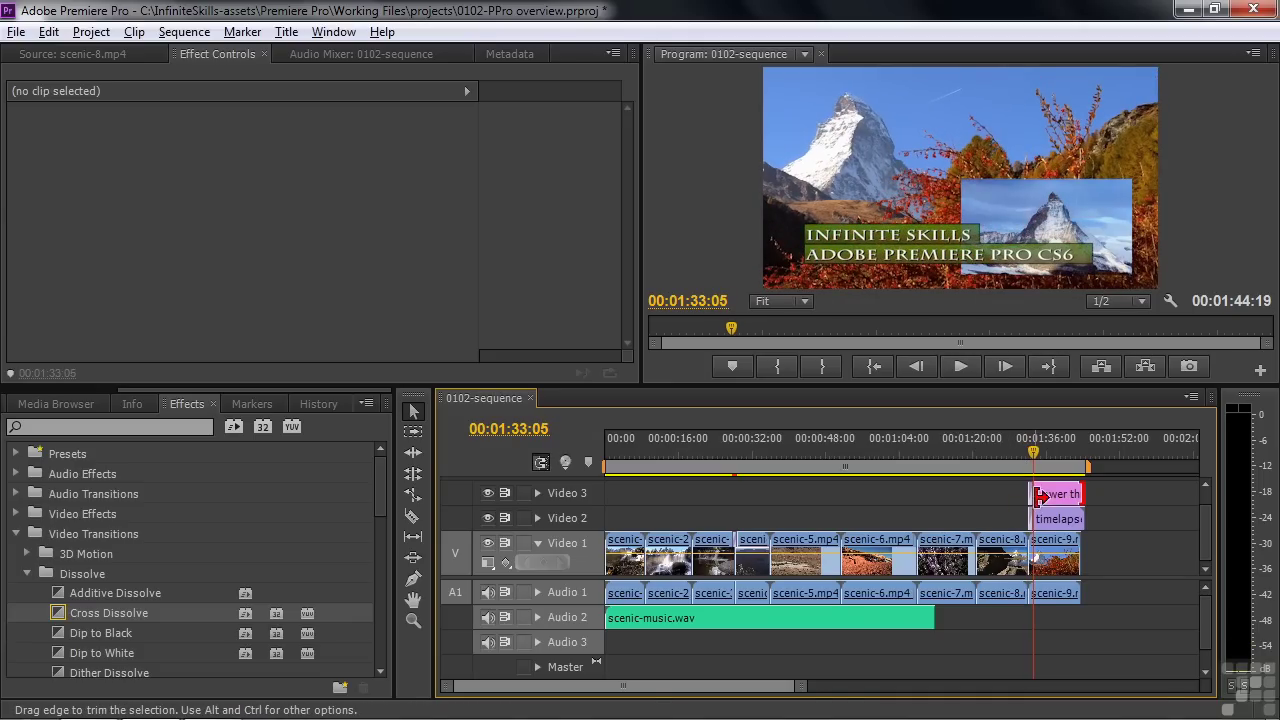
Lengthen the title's Cross Dissolve to 00:00:02:10 and the timelapse-2.mp4 Cross Dissolve to 00:00:02:17
key("=")
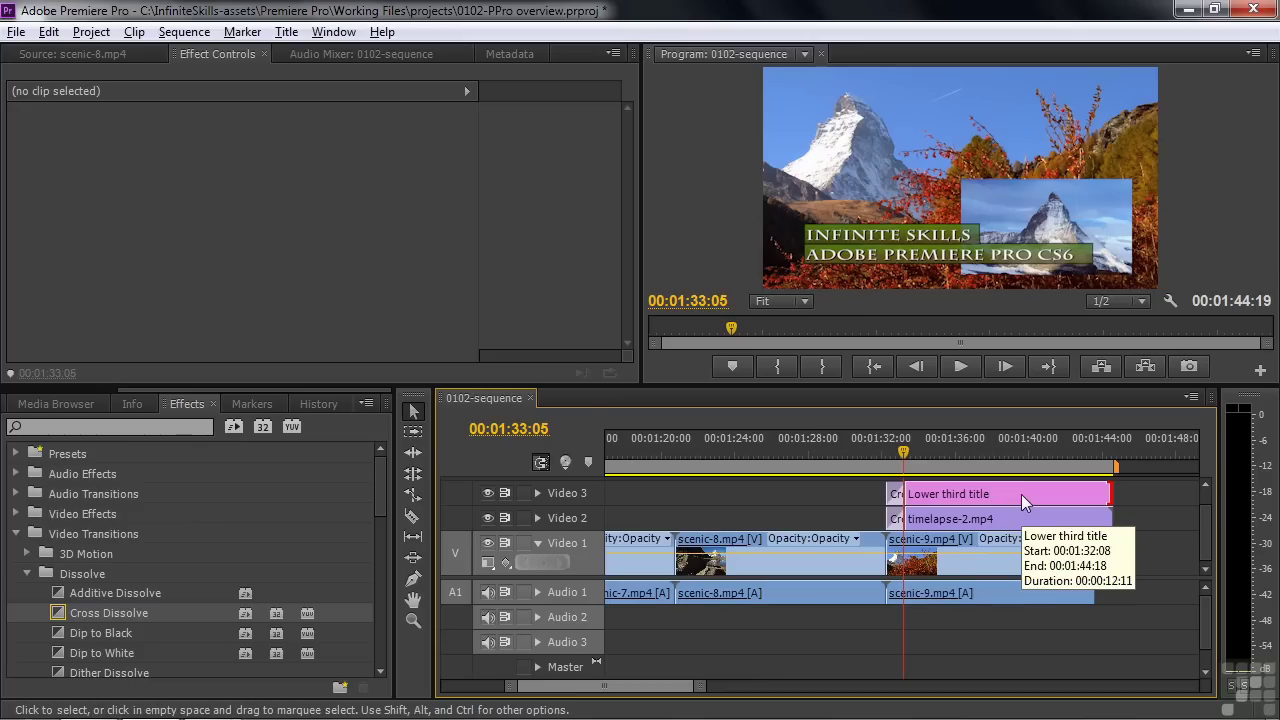
left_click(898, 490)
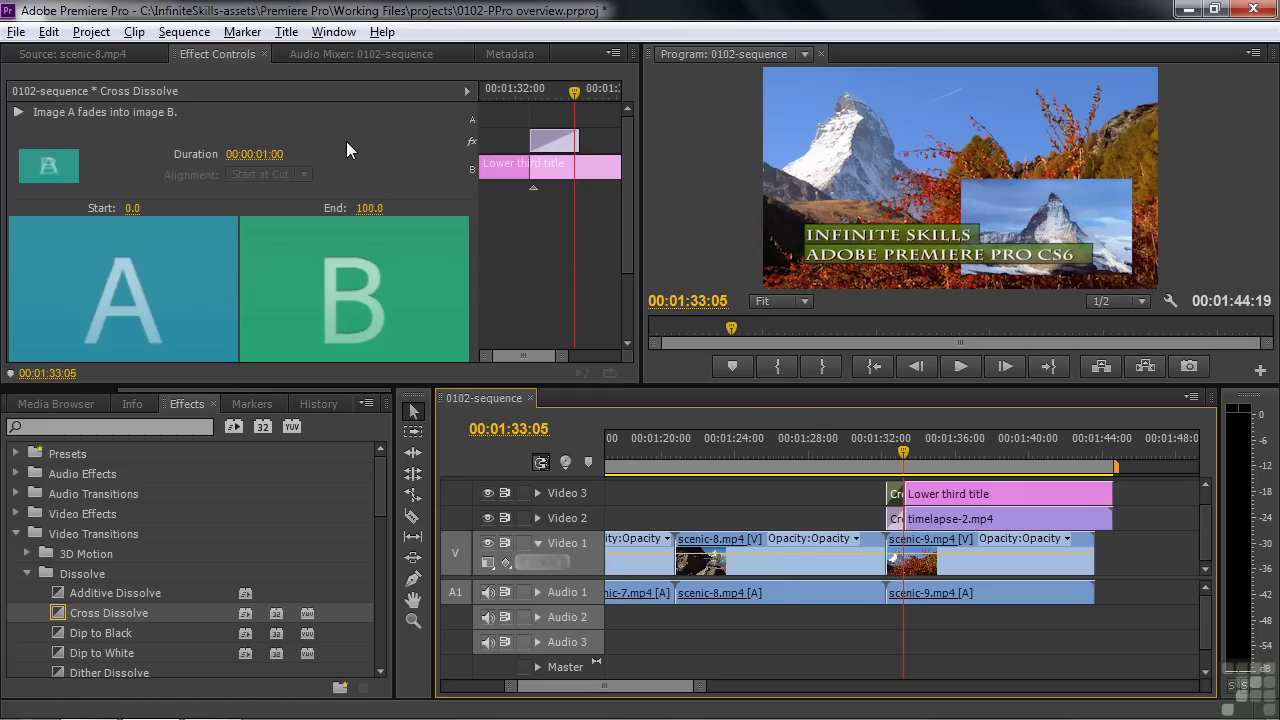
mouse_move(276, 155)
left_mouse_down()
mouse_move(326, 155)
mouse_move(272, 160)
left_mouse_up()
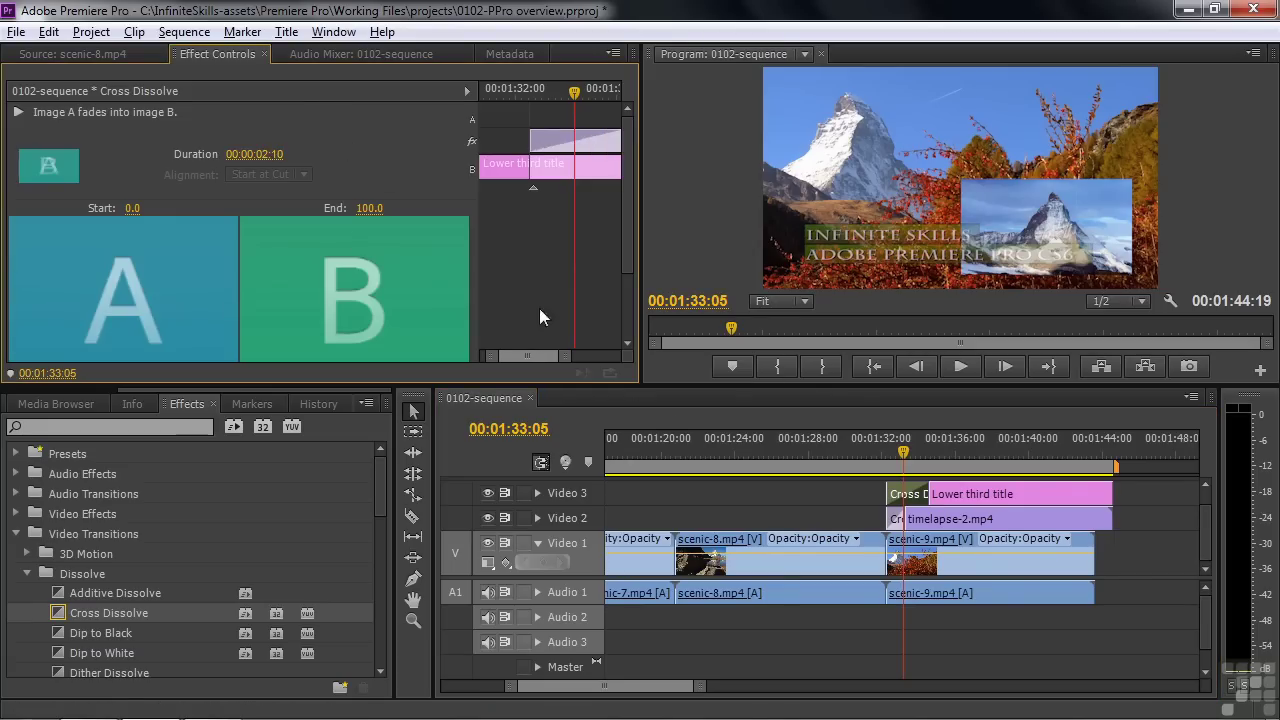
key("ctrl+z")
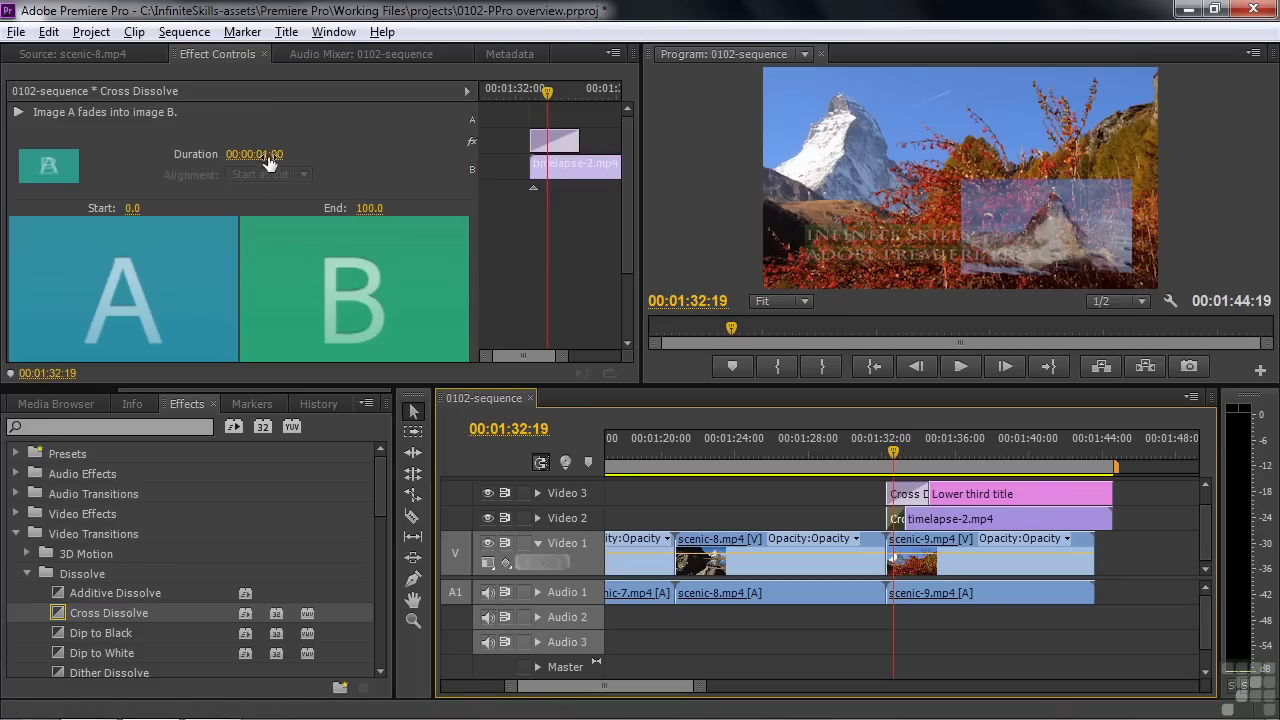
left_click_drag(268, 157, 265, 160)
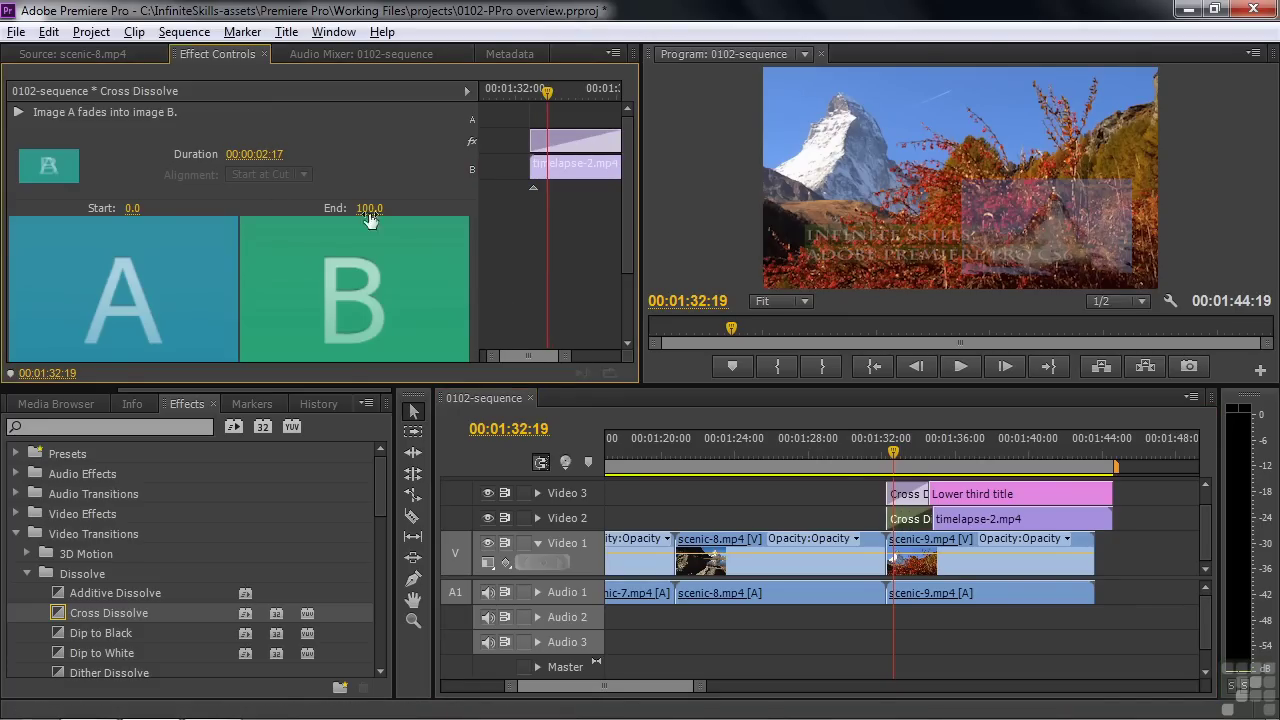
Play back the lengthened dissolves from just before the start of scenic-9.mp4
left_click(873, 458)
key("space")
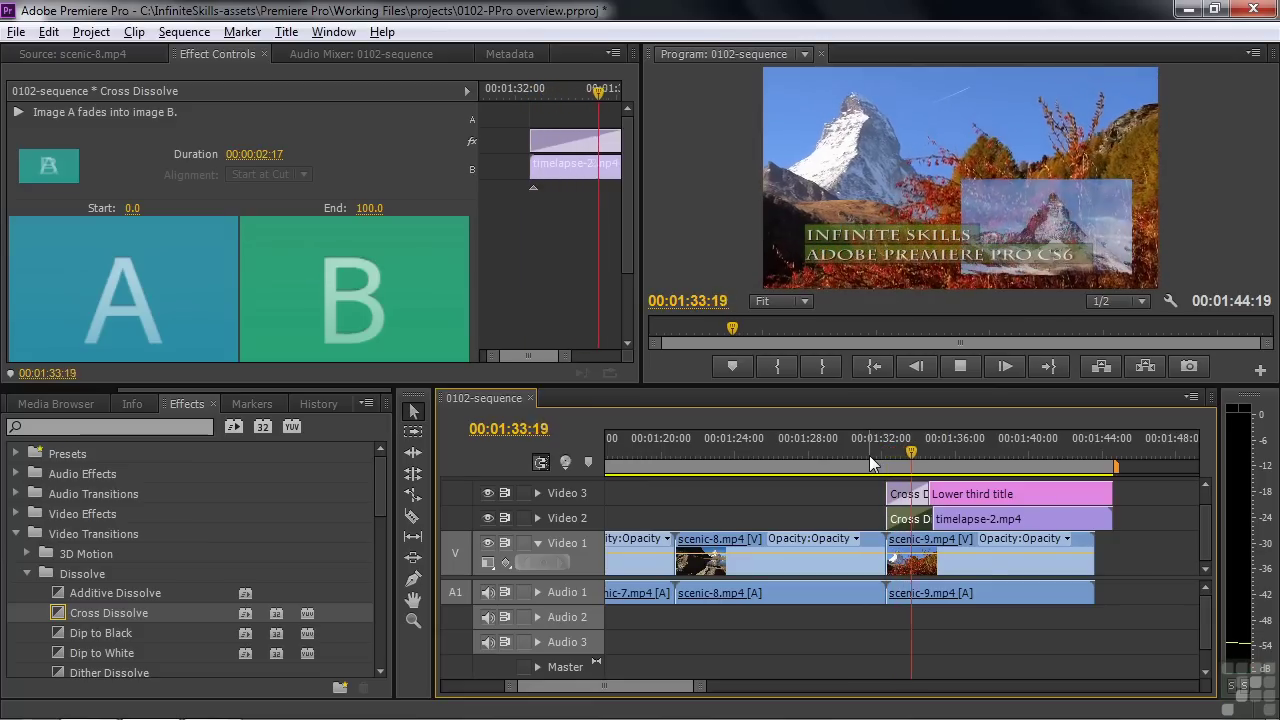
key("space")
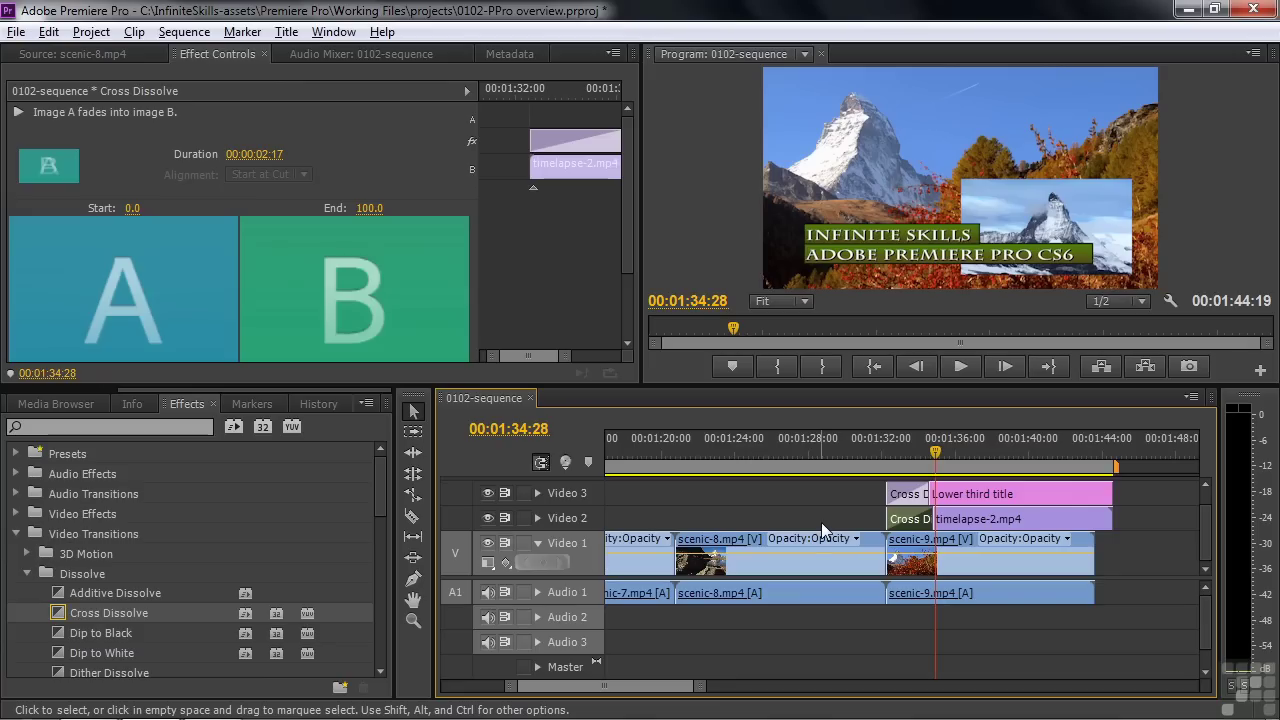
Open the media export settings for 0102-sequence
left_click(15, 35)
mouse_move(82, 514)
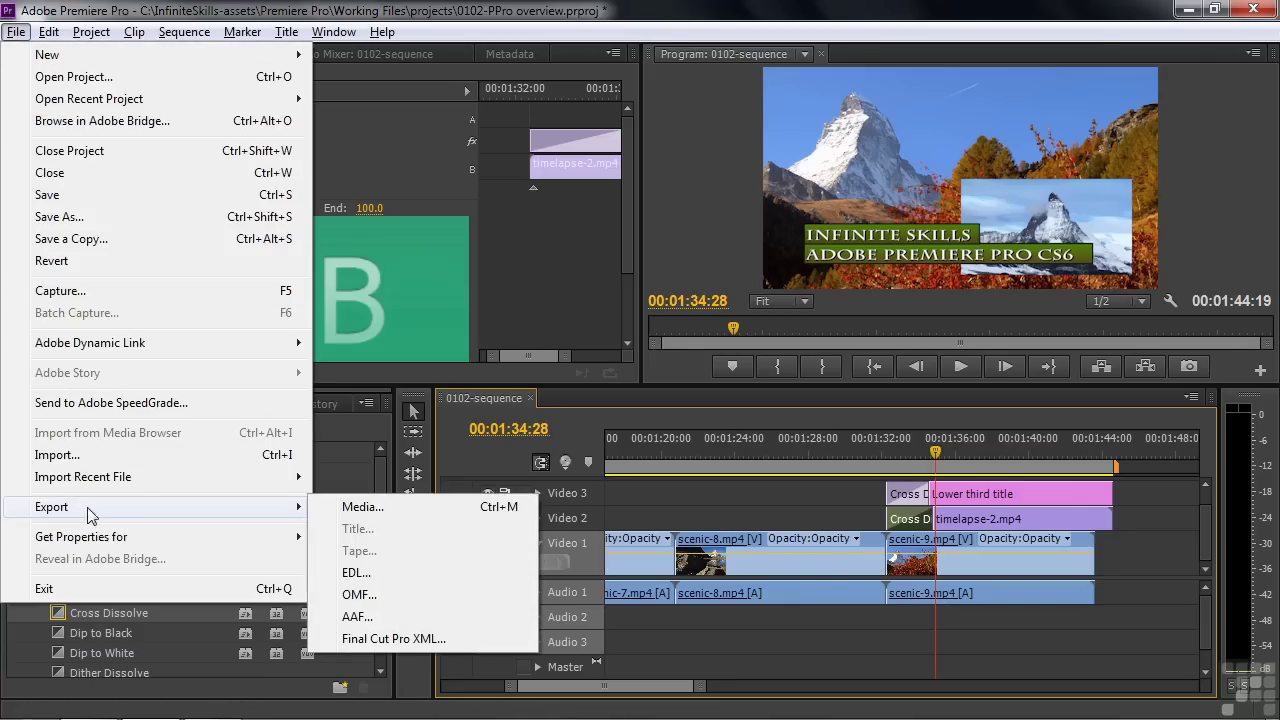
left_click(381, 511)
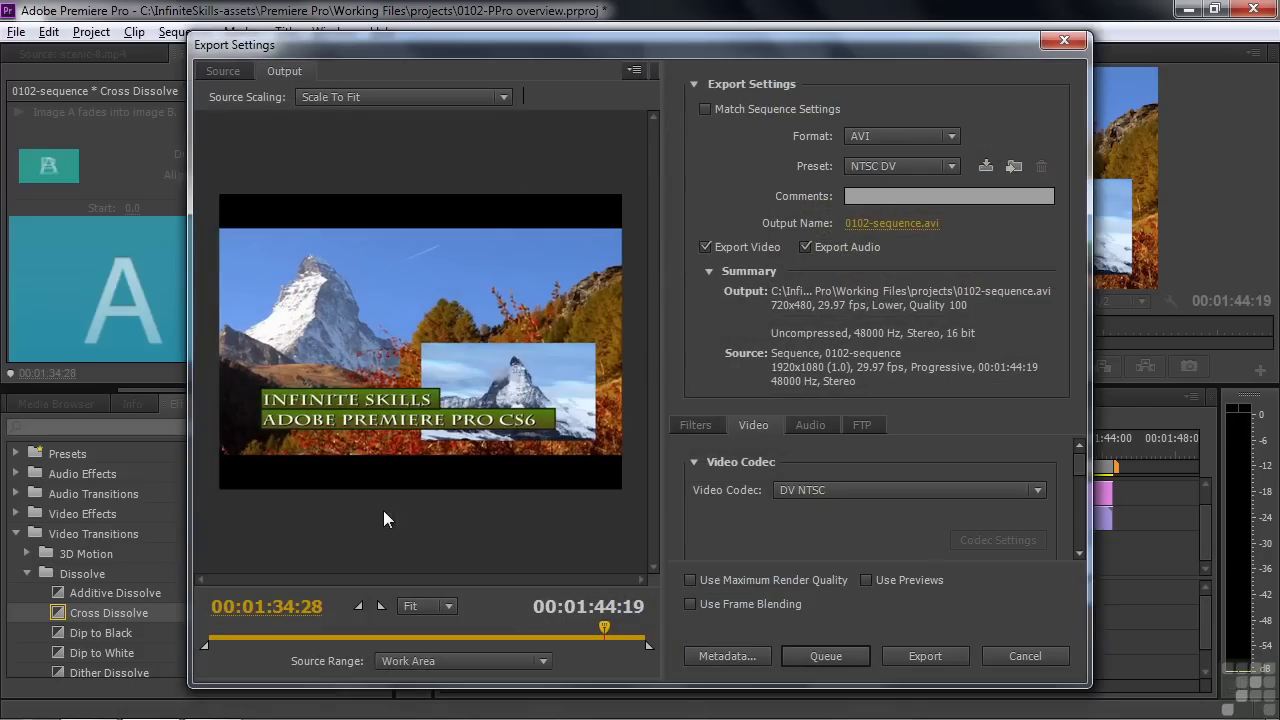
Set the export to QuickTime with the NTSC DV preset and change its video codec to DVCPRO HD 1080p30
left_click(952, 136)
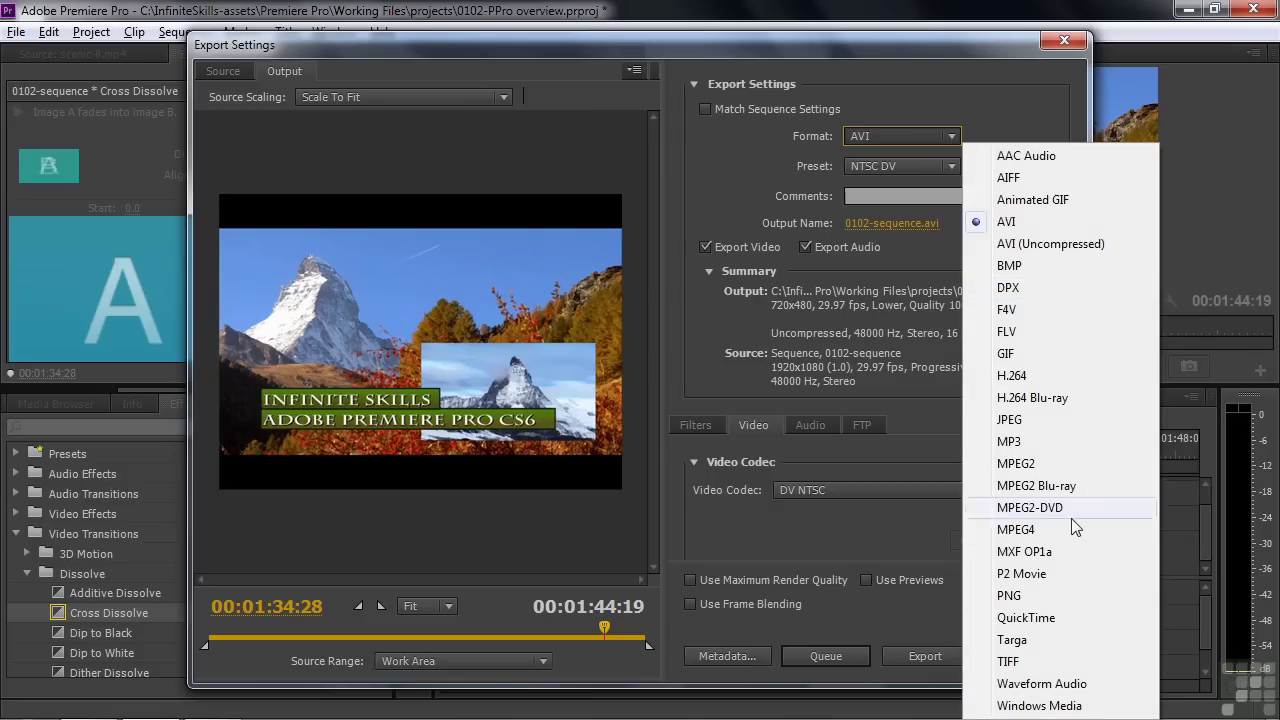
left_click(1050, 617)
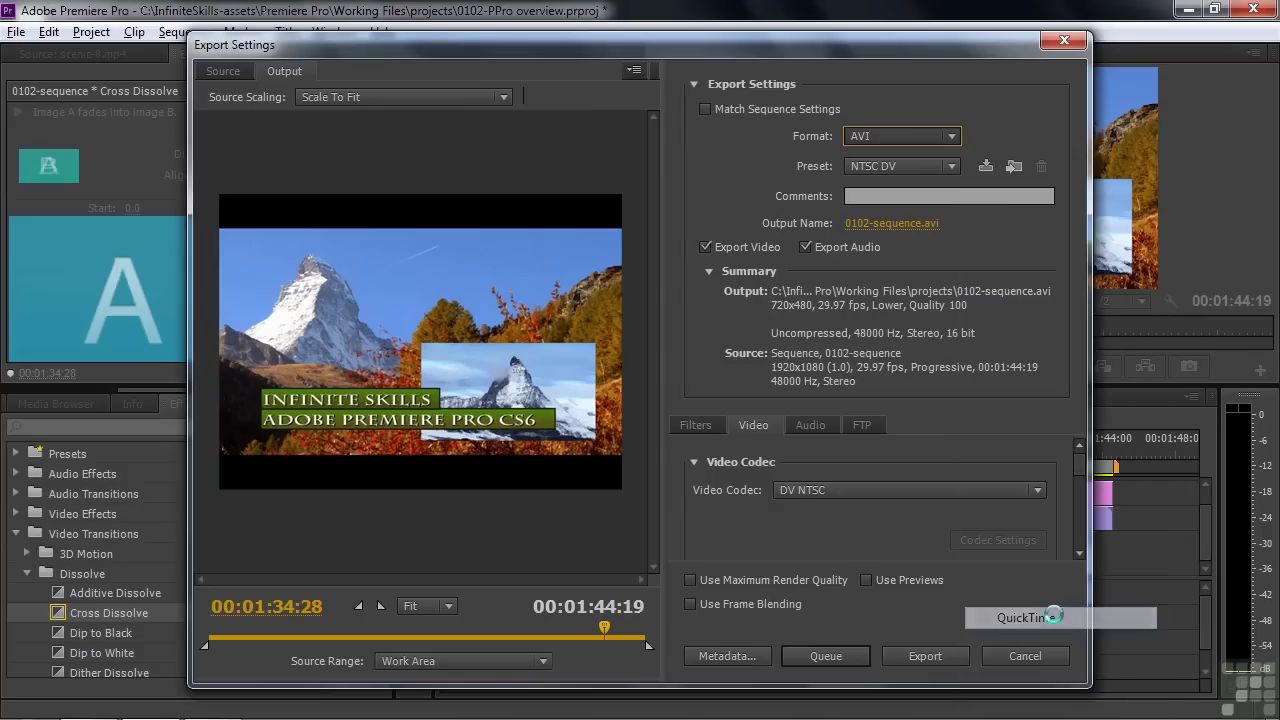
left_click(950, 166)
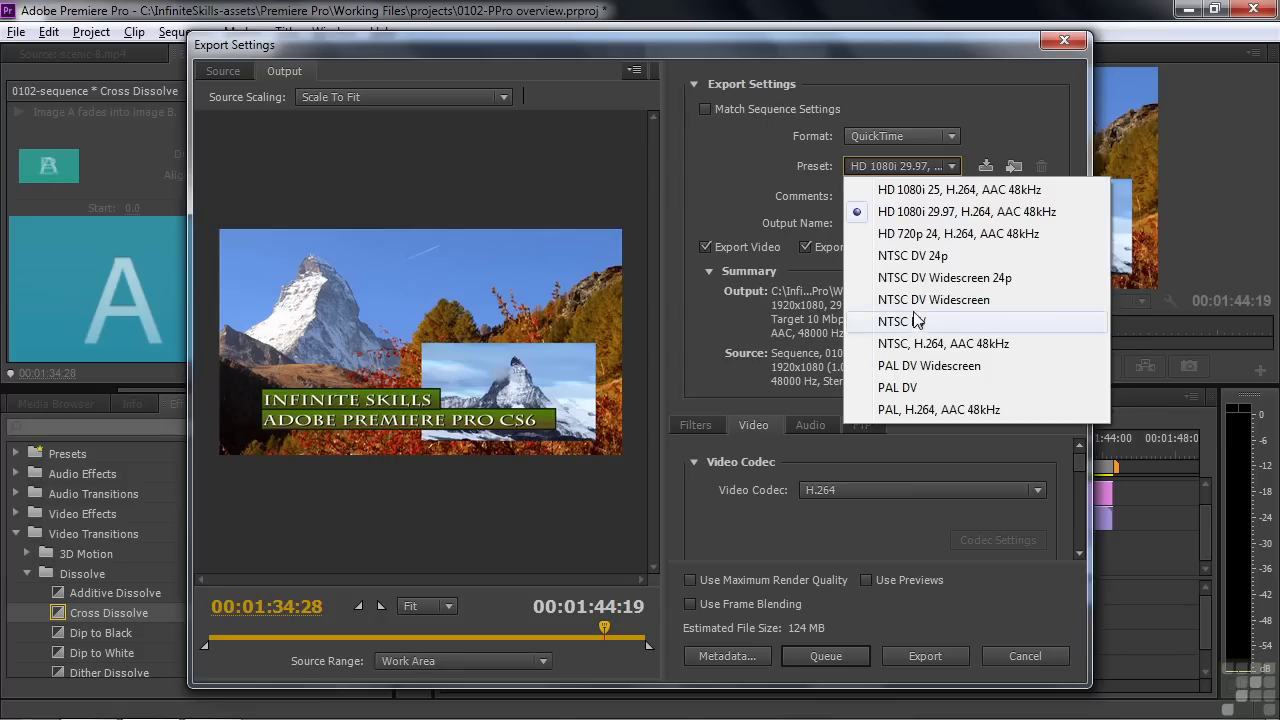
left_click(913, 321)
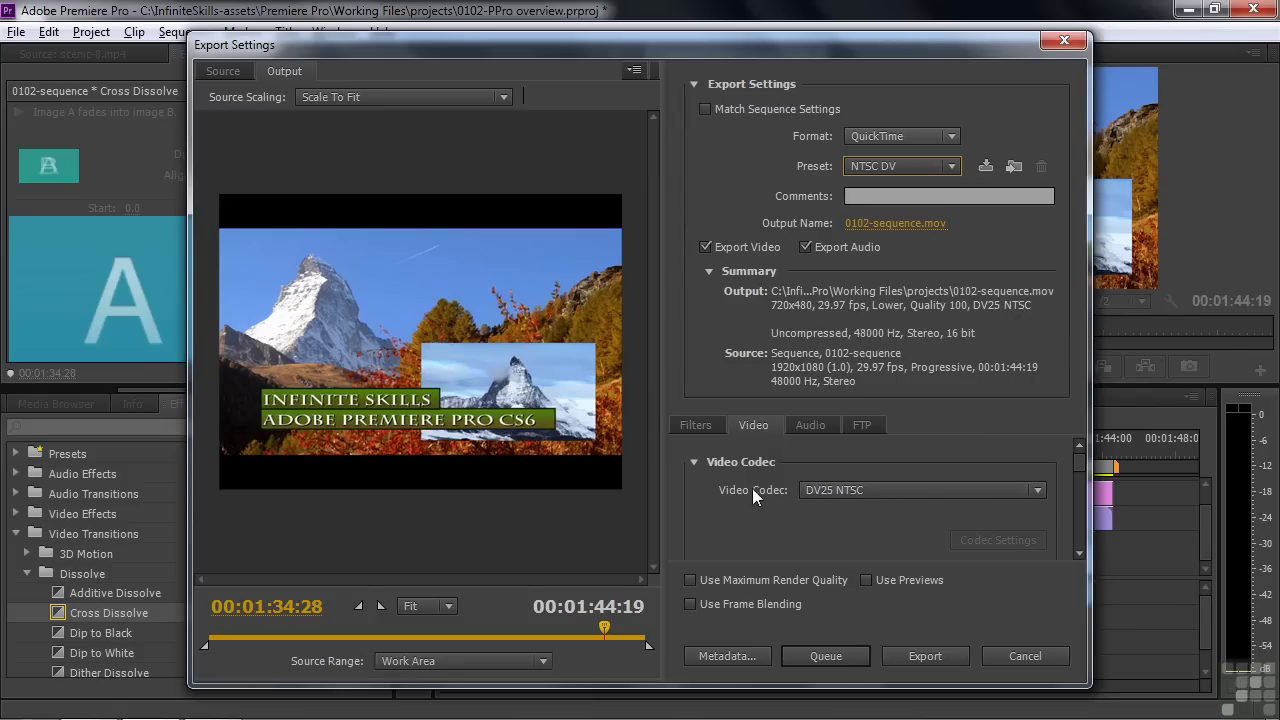
left_click(1036, 489)
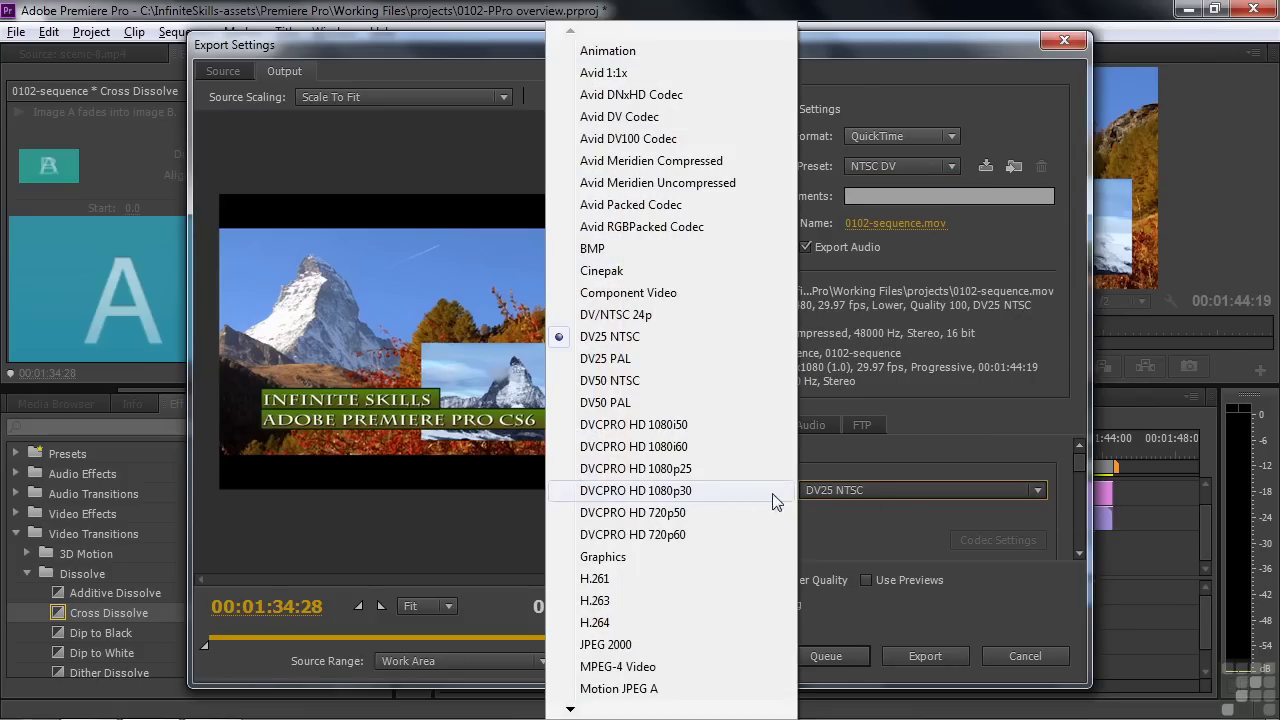
left_click(694, 490)
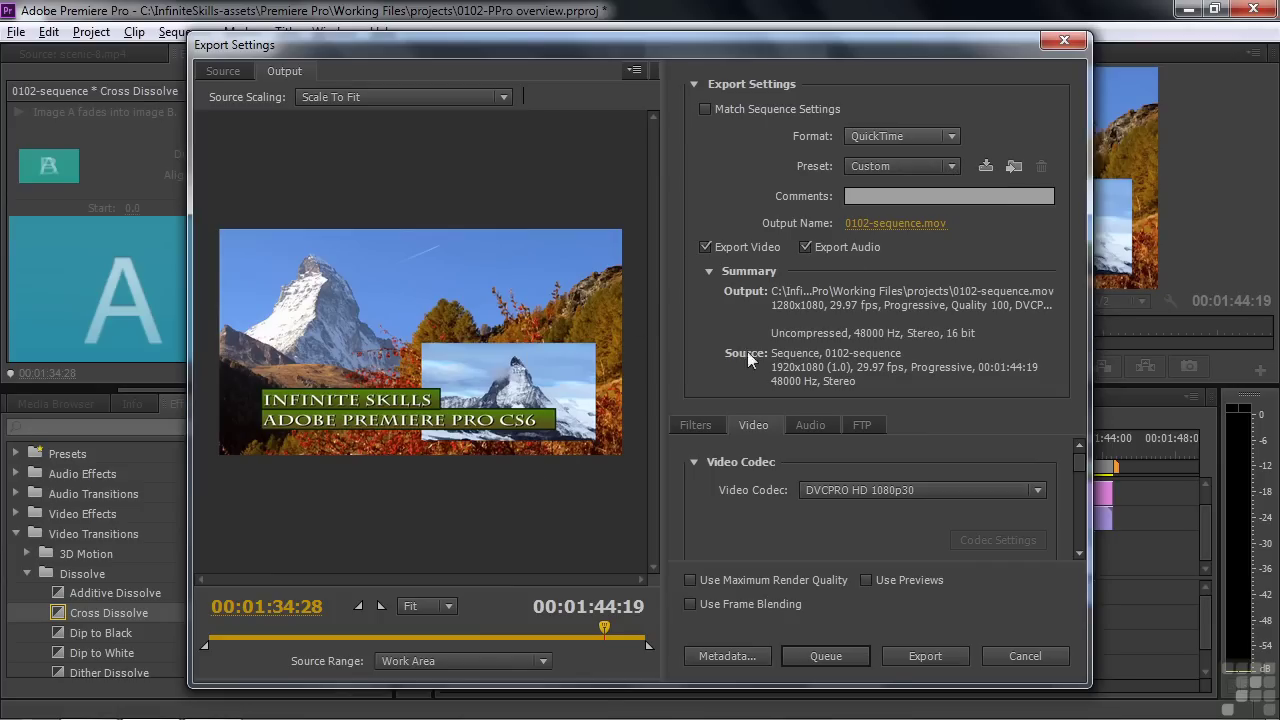
Switch the export format to H.264 and look through its presets from 3GPP and Android down to Vimeo
left_click(950, 136)
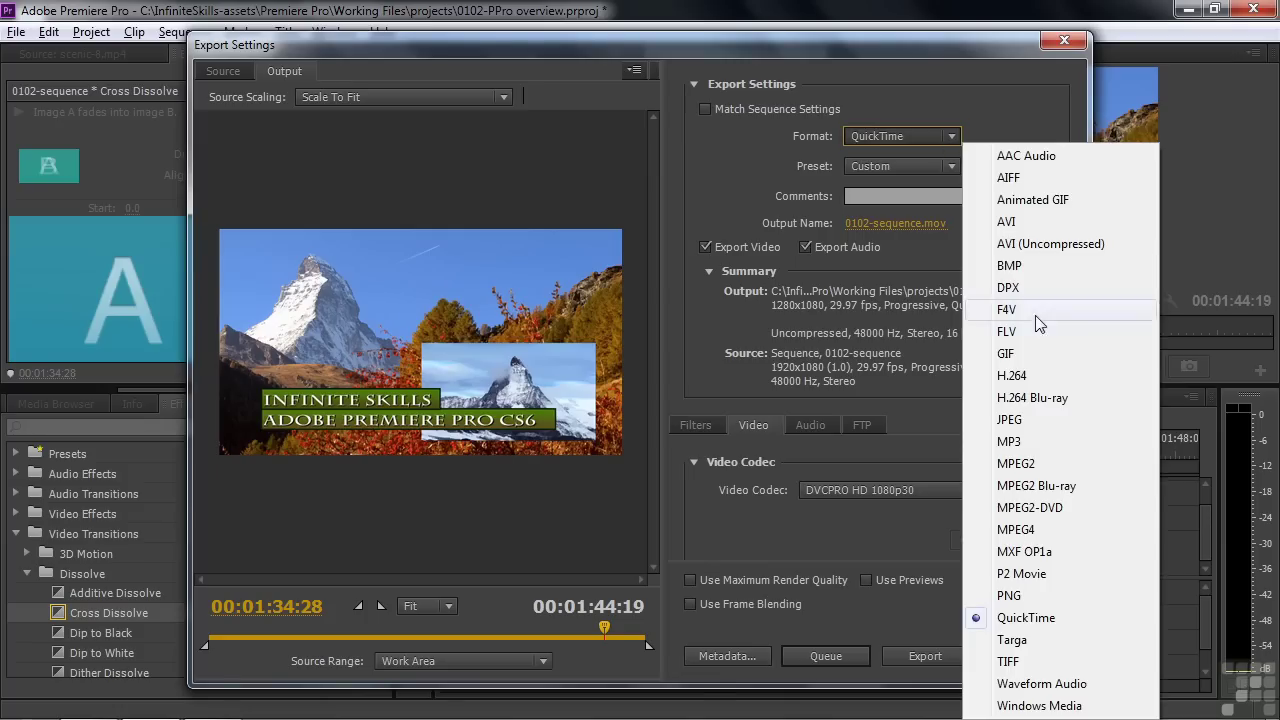
left_click(1015, 375)
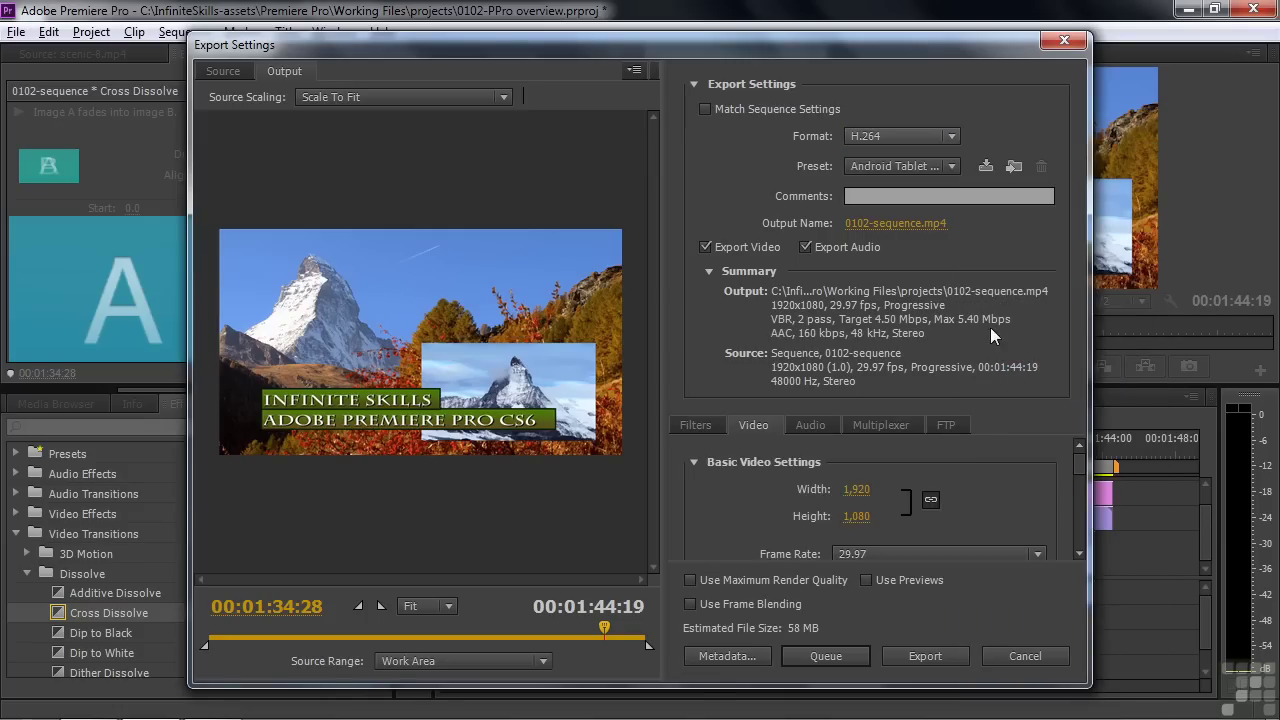
left_click(948, 166)
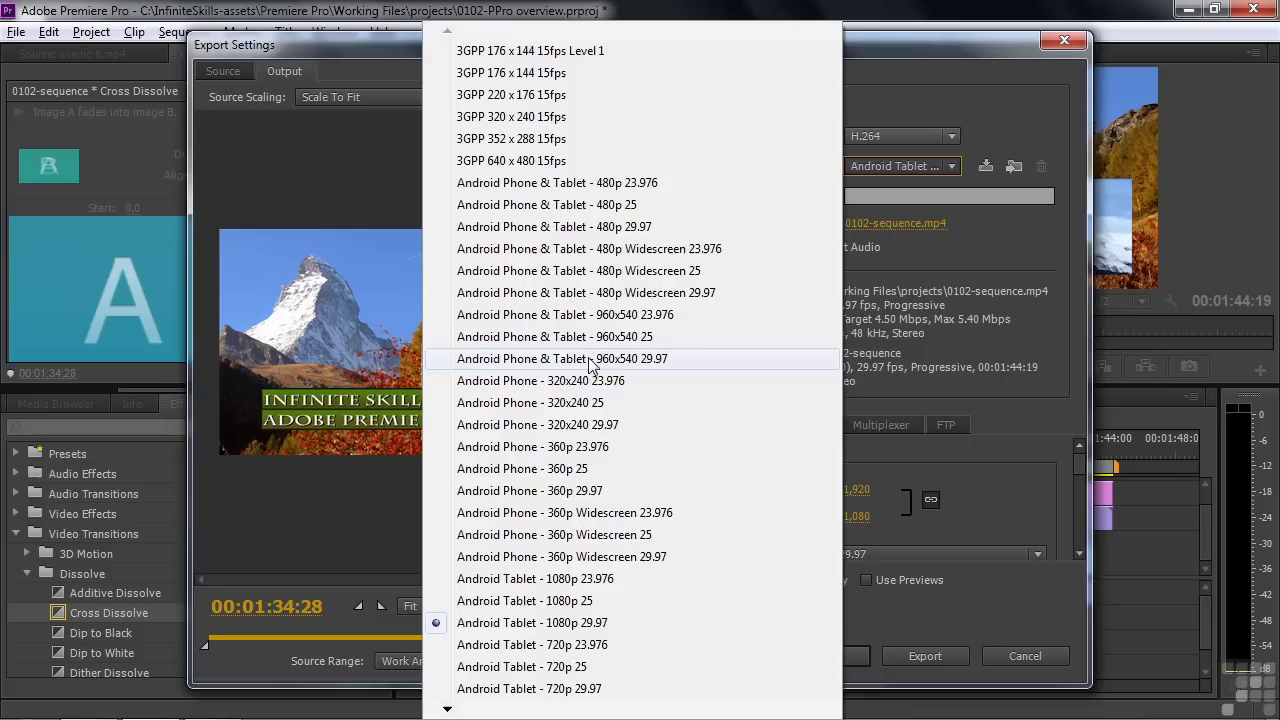
mouse_move(478, 713)
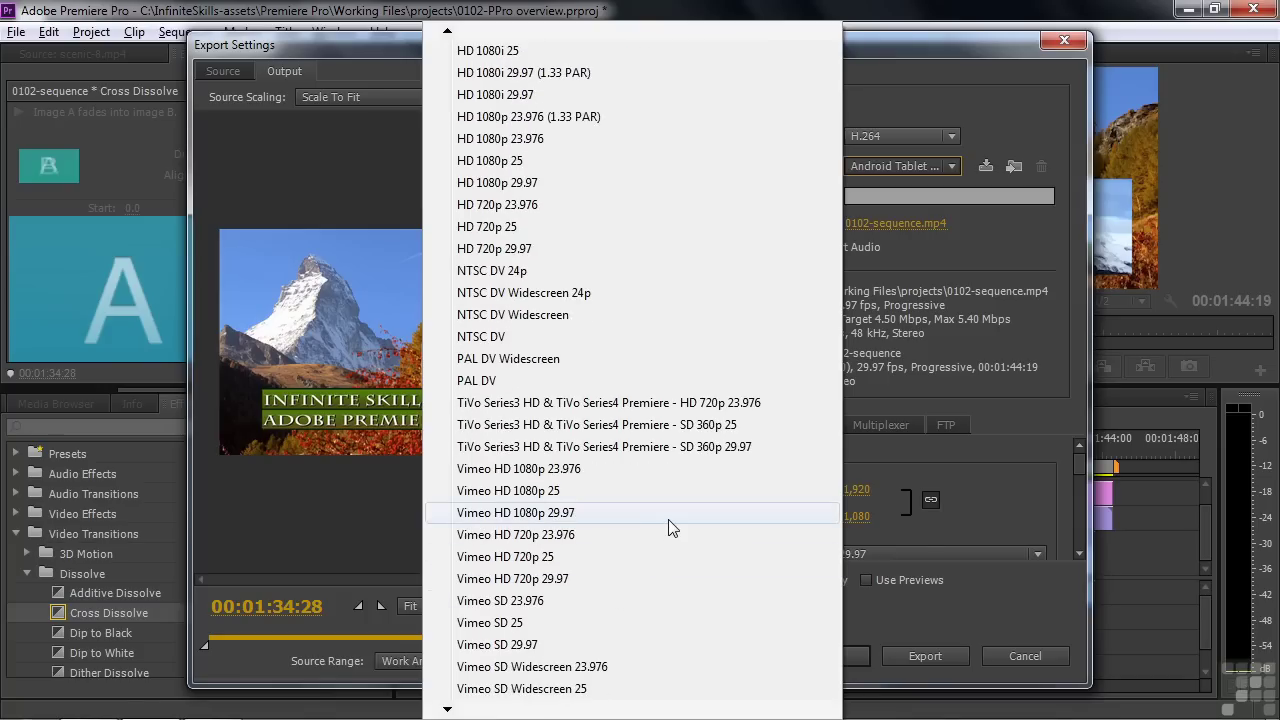
left_click(984, 40)
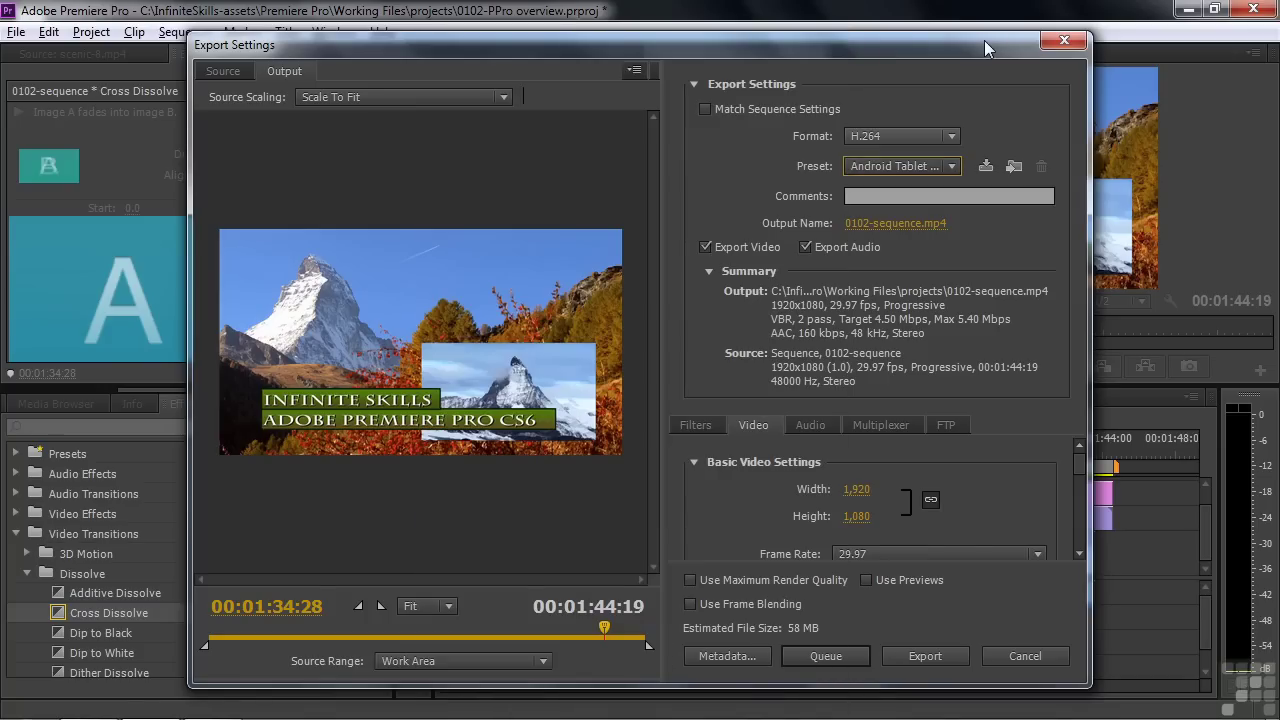